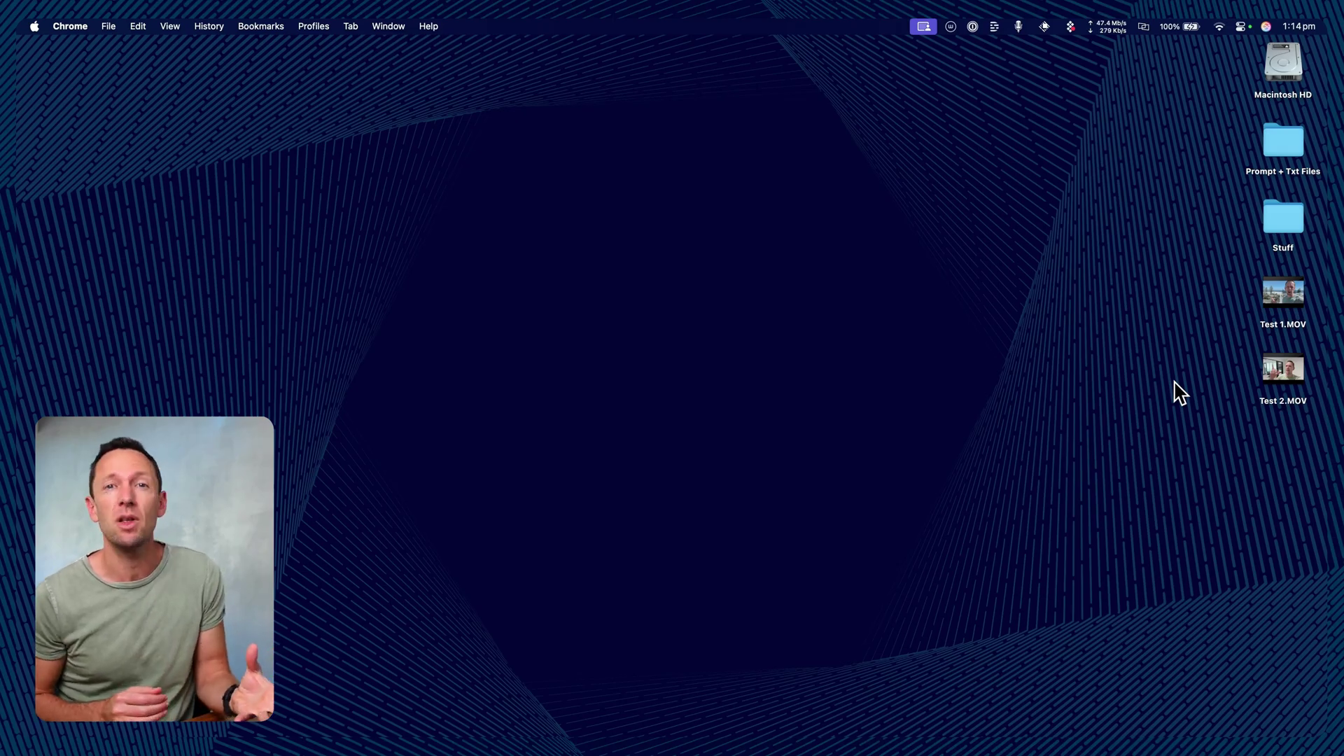
Step: Preview the Test 1.MOV and Test 2.MOV clips from the desktop, closing each video after playback
{"action": "double_click", "coordinate": [1278, 297]}
{"action": "left_click", "coordinate": [687, 611]}
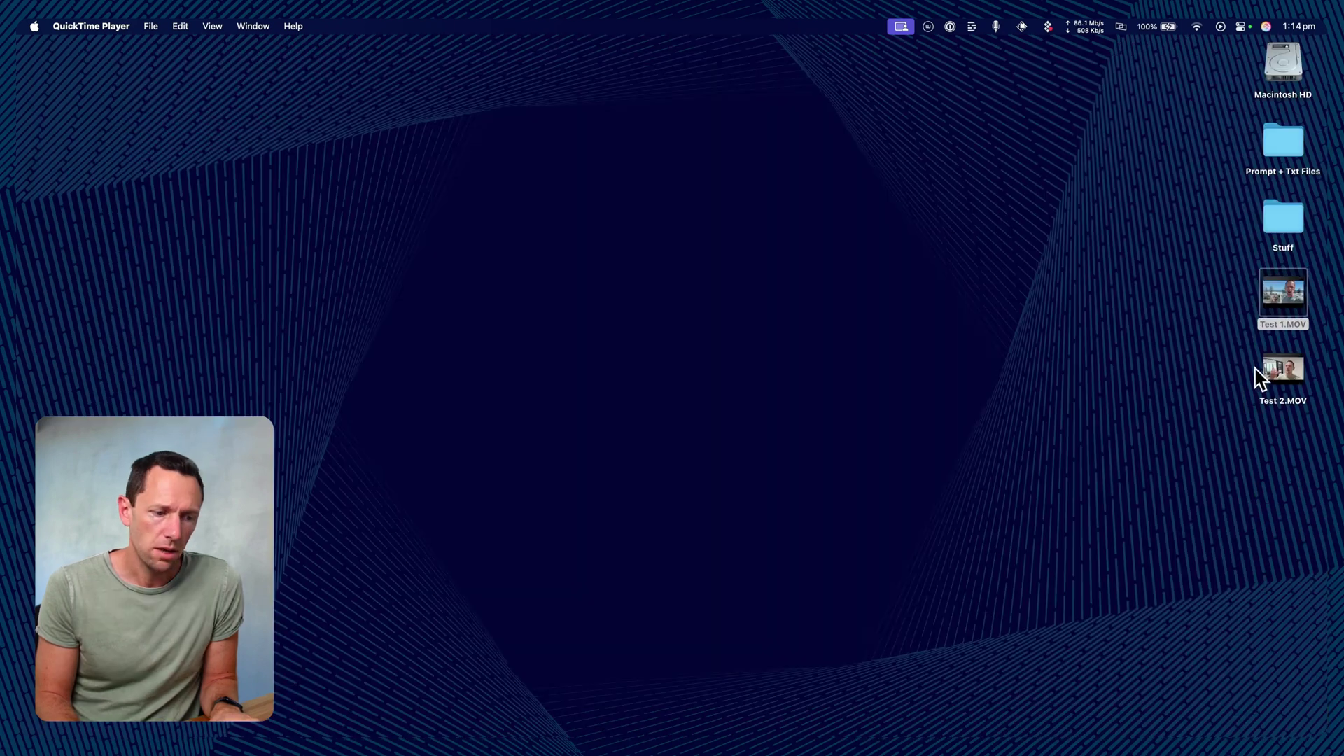
{"action": "double_click", "coordinate": [1268, 371]}
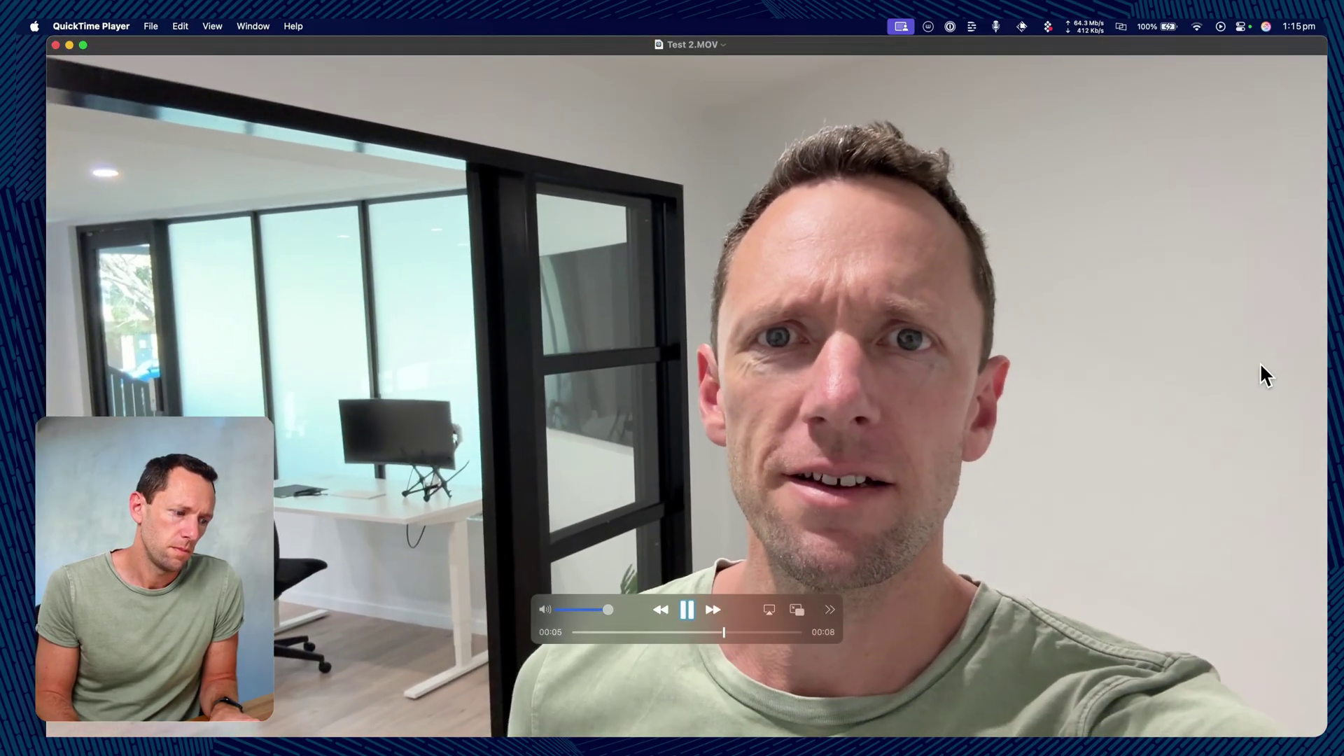
{"action": "left_click", "coordinate": [602, 237]}
{"action": "key", "text": "super+w"}
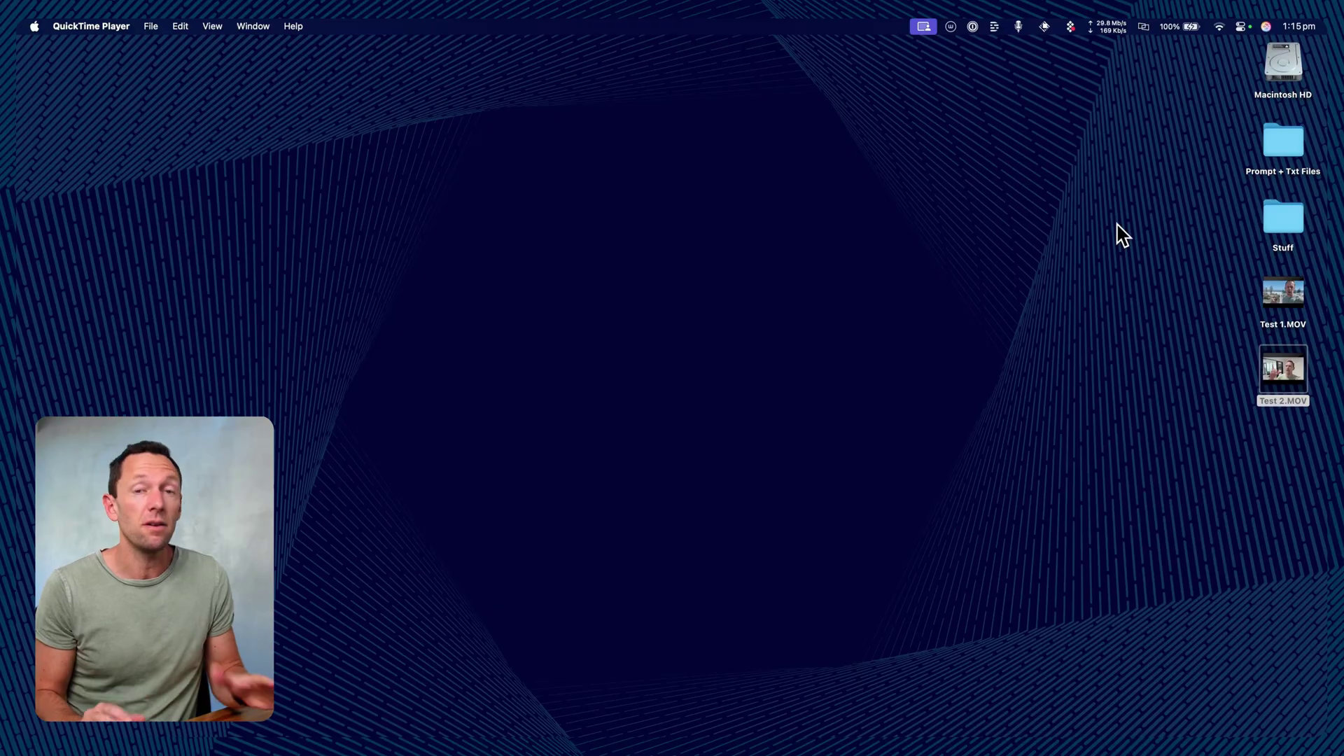
Step: Export only the audio of Test 1.MOV to the Desktop as Test 1.m4a, then close the video
{"action": "mouse_move", "coordinate": [1267, 313]}
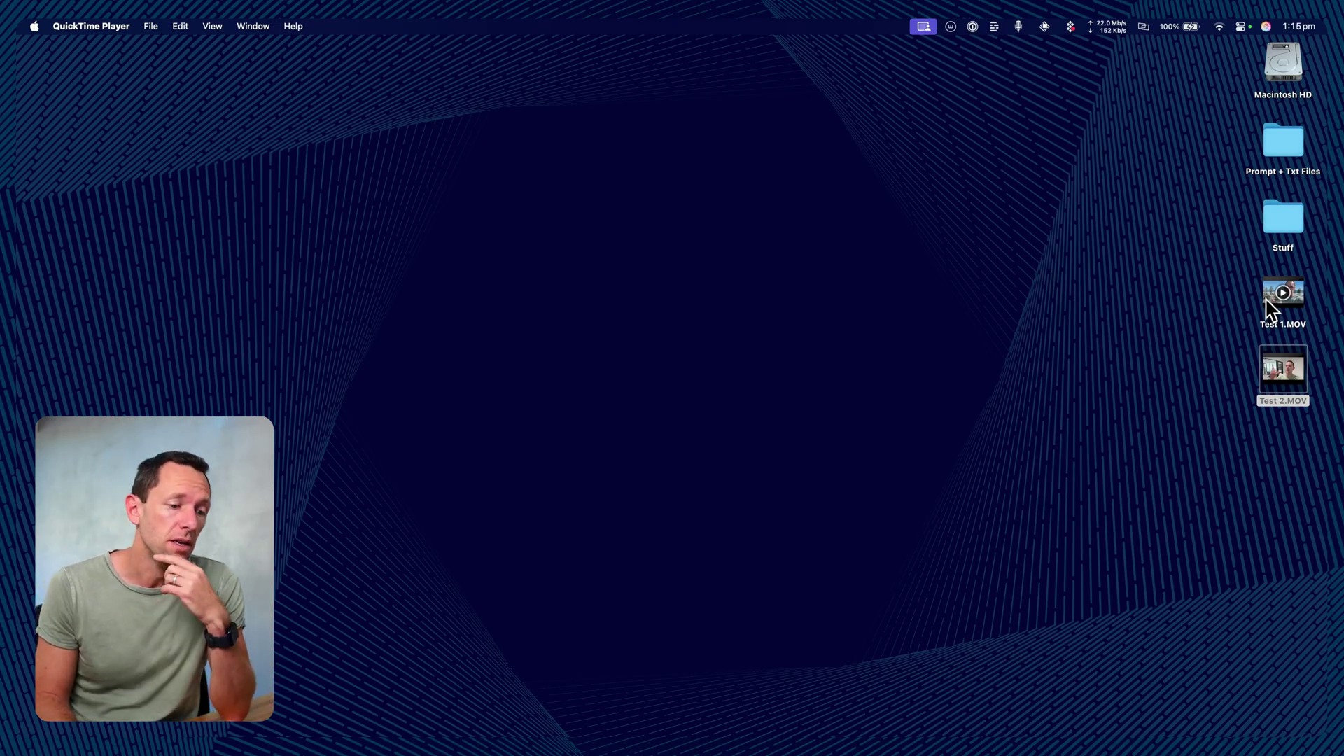
{"action": "double_click", "coordinate": [1271, 311]}
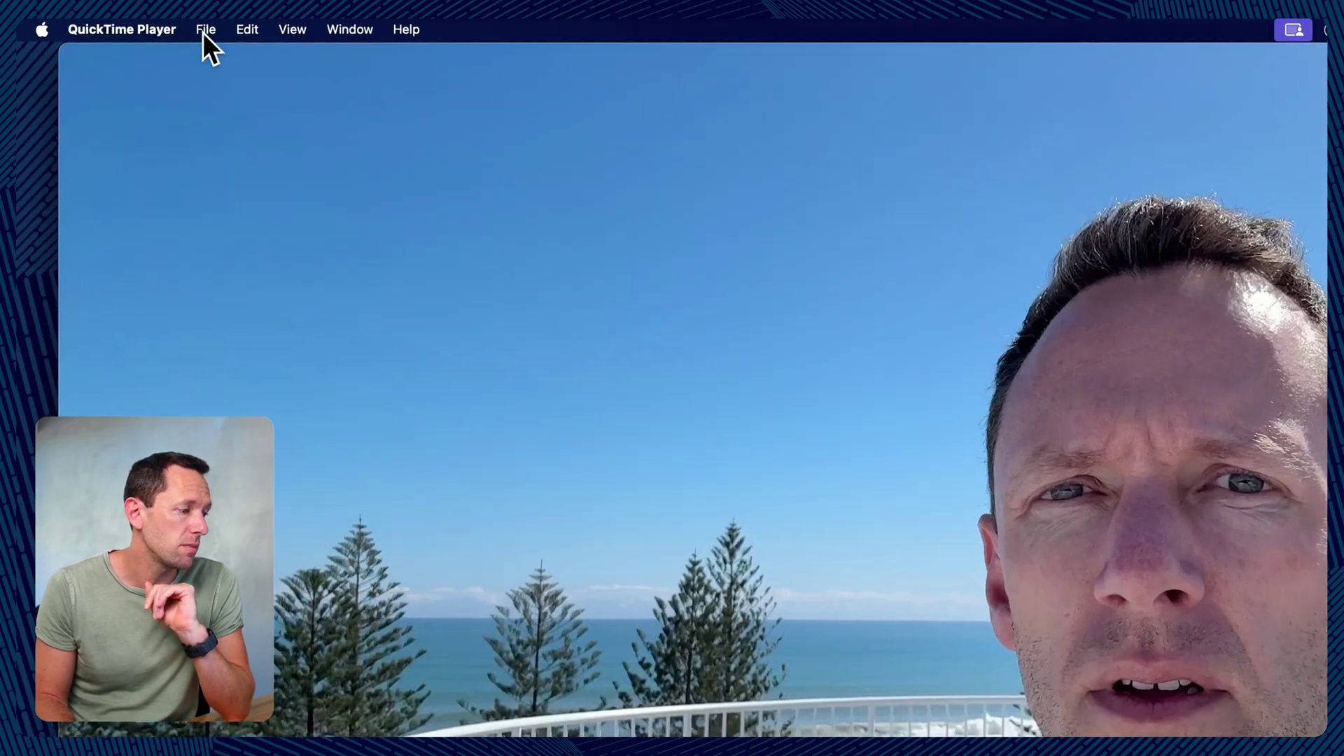
{"action": "left_click", "coordinate": [148, 27]}
{"action": "mouse_move", "coordinate": [204, 247]}
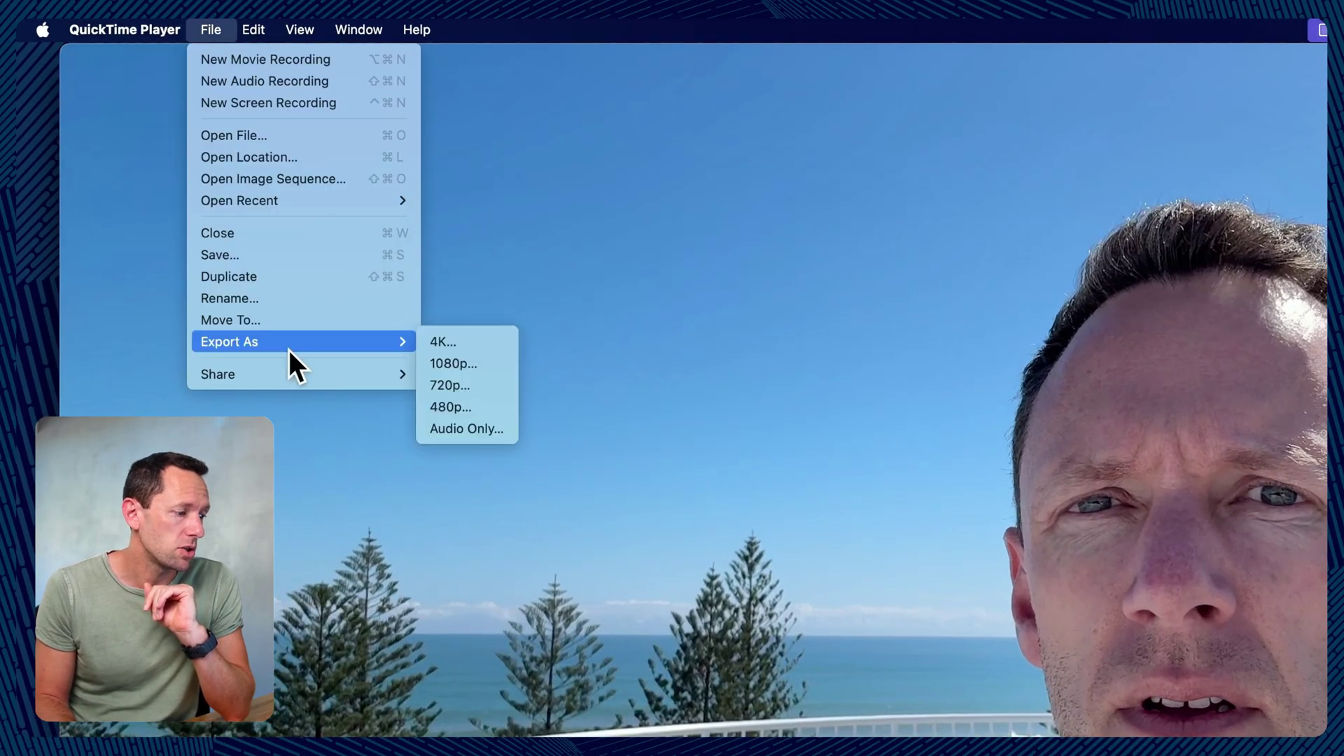
{"action": "left_click", "coordinate": [497, 429]}
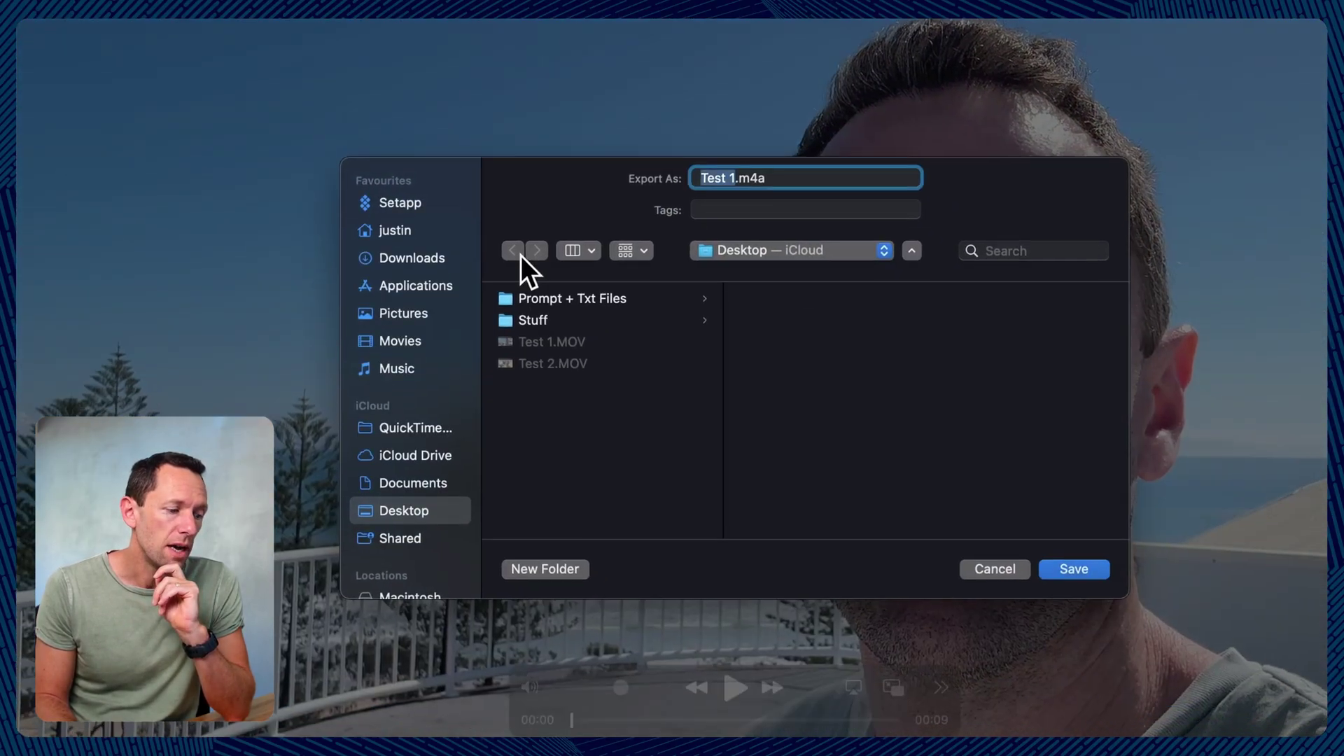
{"action": "left_click", "coordinate": [1071, 570]}
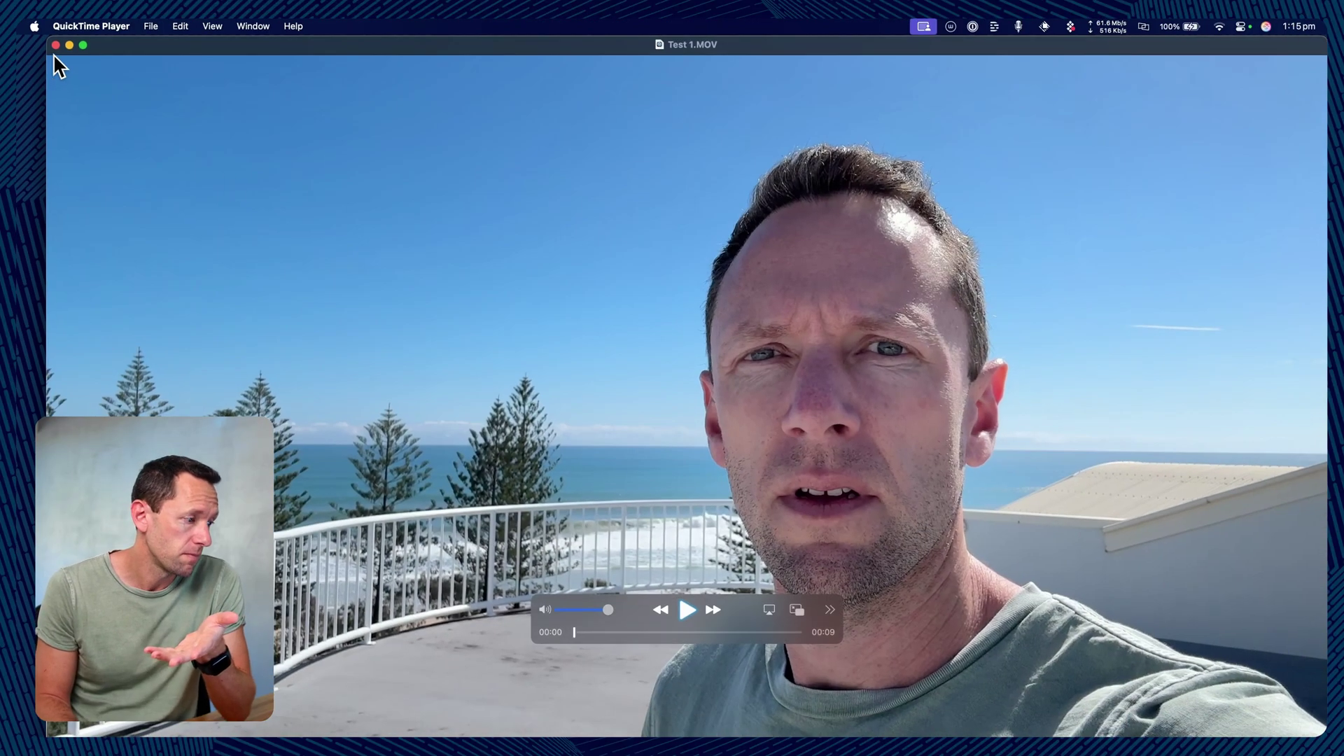
{"action": "left_click", "coordinate": [55, 44]}
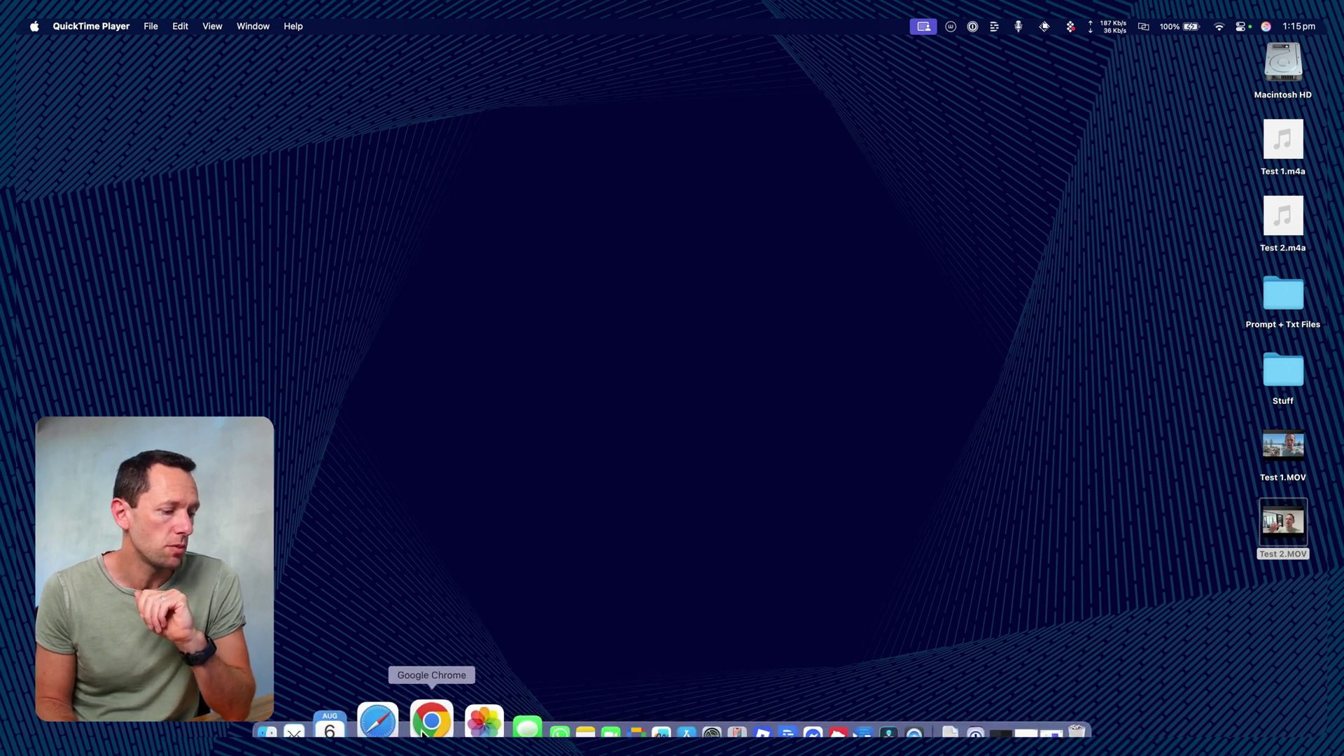
Step: Switch to Google Chrome and open Adobe Podcast's Enhance Speech tool
{"action": "left_click", "coordinate": [426, 728]}
{"action": "left_click", "coordinate": [179, 142]}
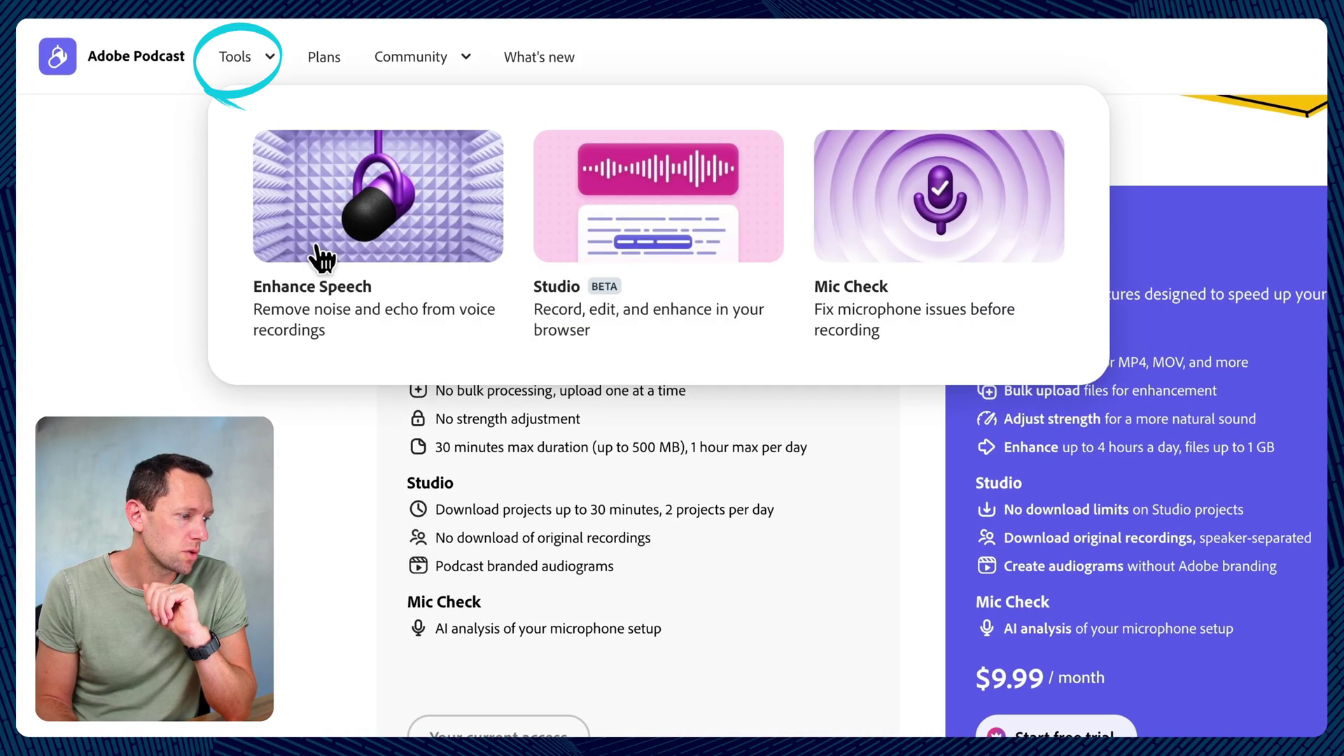
{"action": "left_click", "coordinate": [354, 189]}
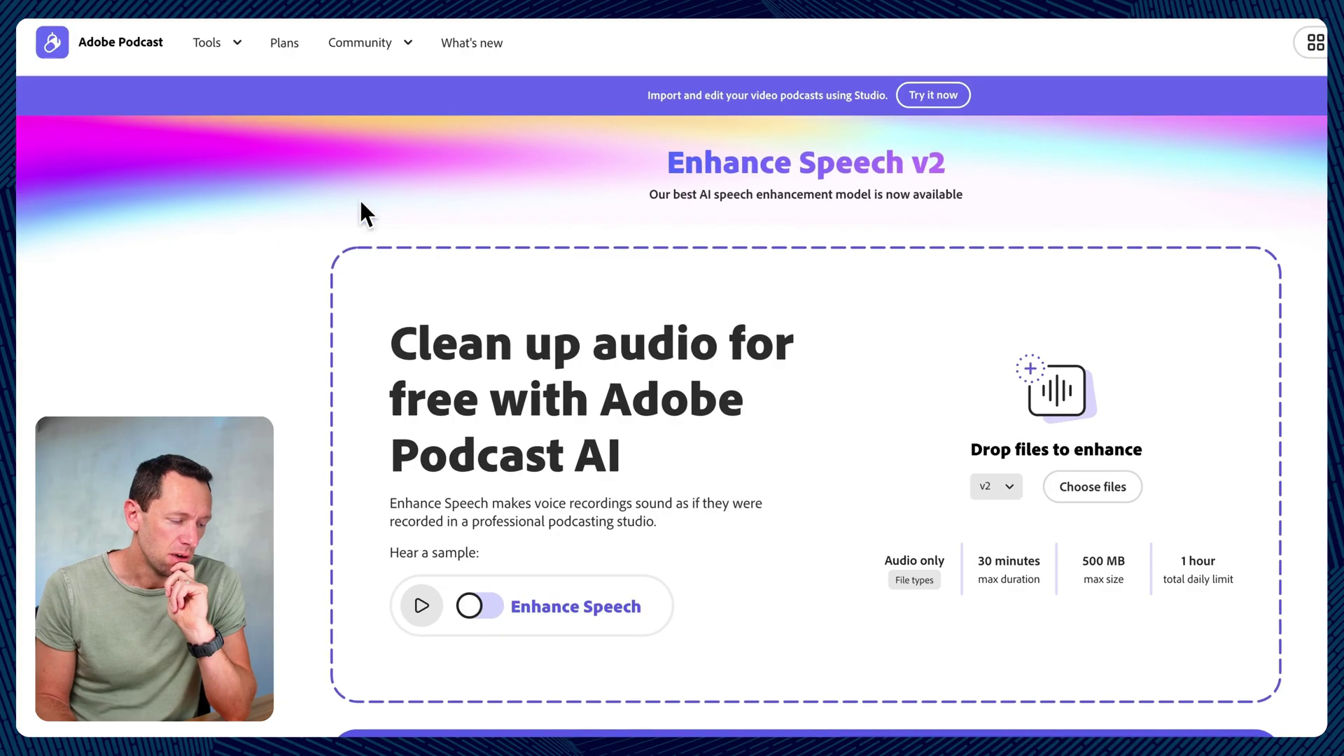
Step: Play the sample recording with Enhance Speech off and on to compare the original and enhanced audio
{"action": "left_click", "coordinate": [424, 612]}
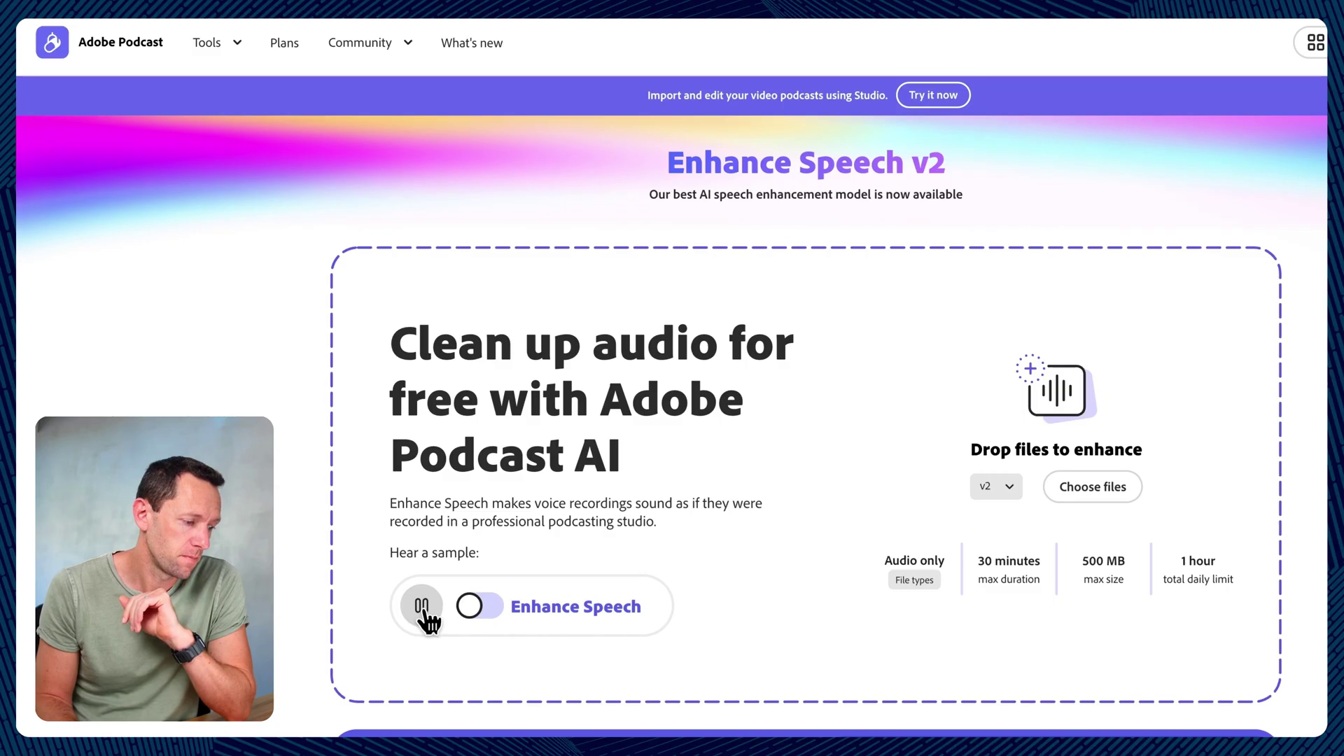
{"action": "left_click", "coordinate": [424, 608]}
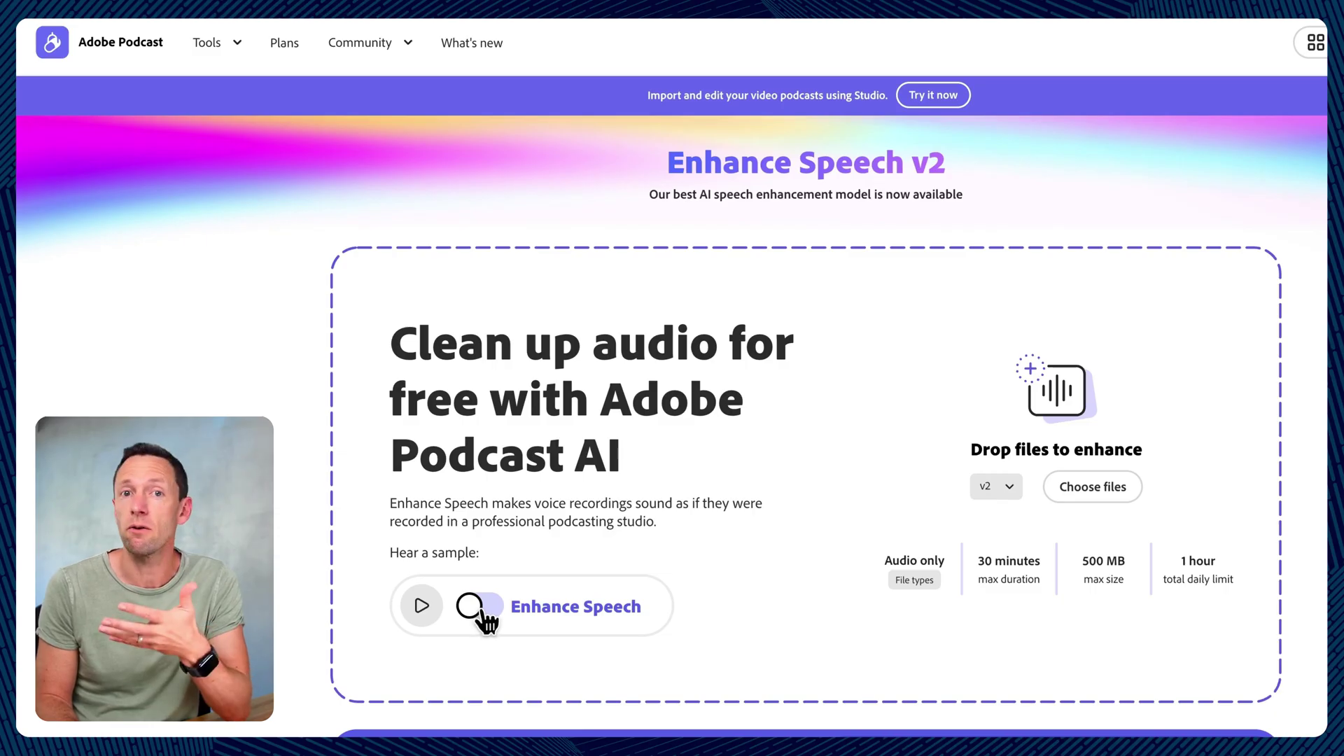
{"action": "left_click", "coordinate": [483, 611]}
{"action": "left_click", "coordinate": [423, 611]}
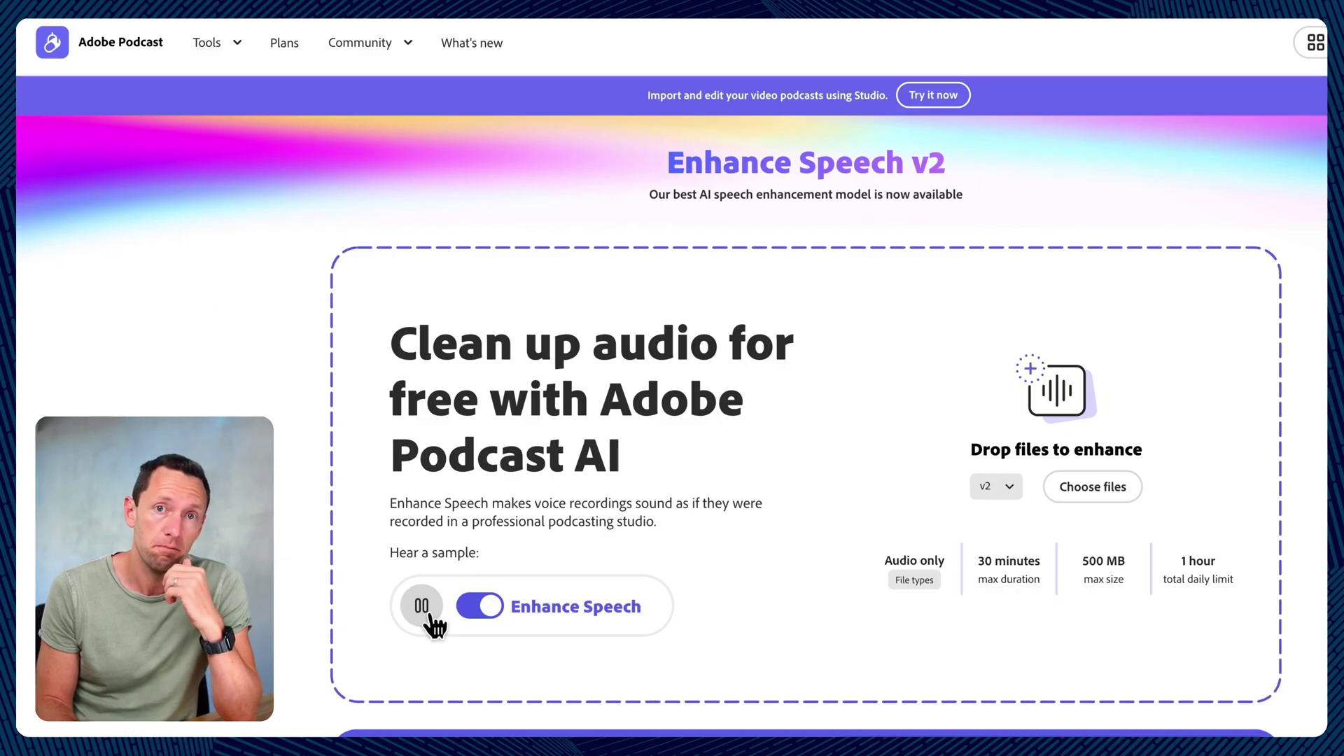
{"action": "left_click", "coordinate": [430, 616]}
{"action": "left_click", "coordinate": [470, 607]}
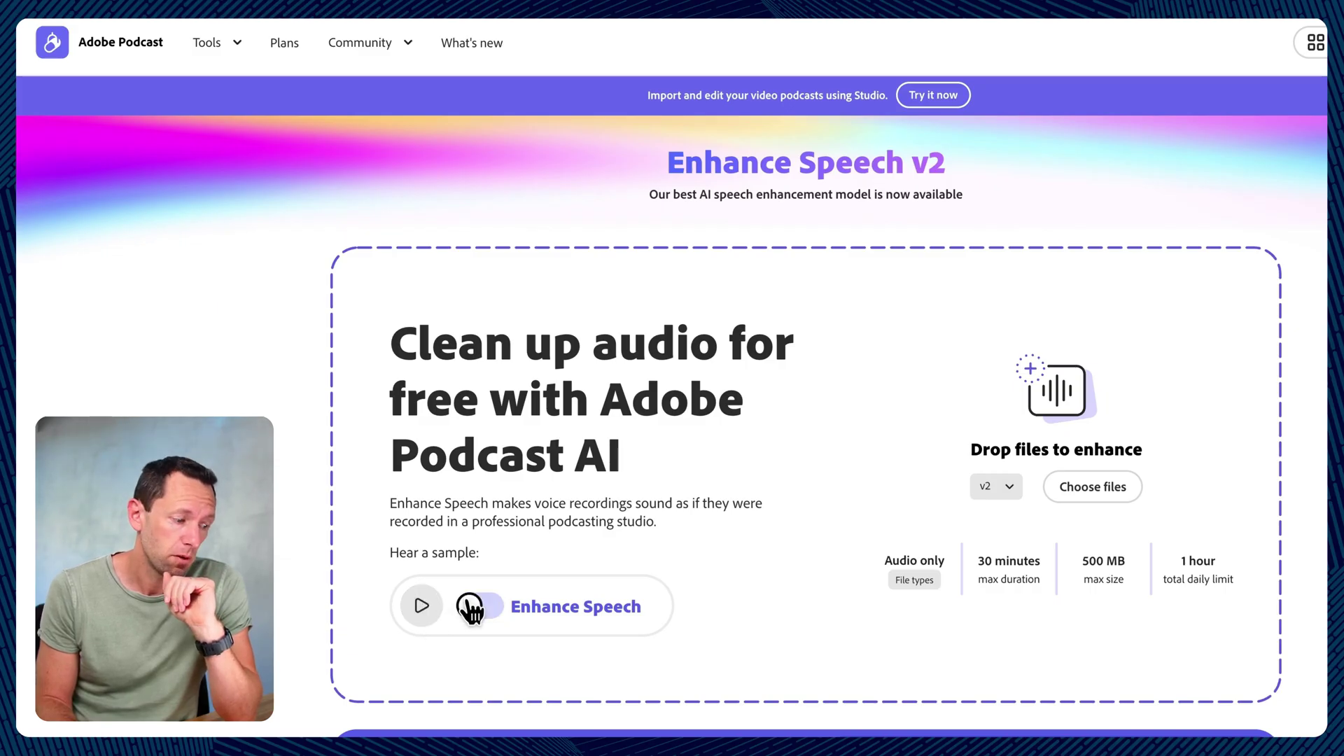
{"action": "left_click", "coordinate": [423, 611]}
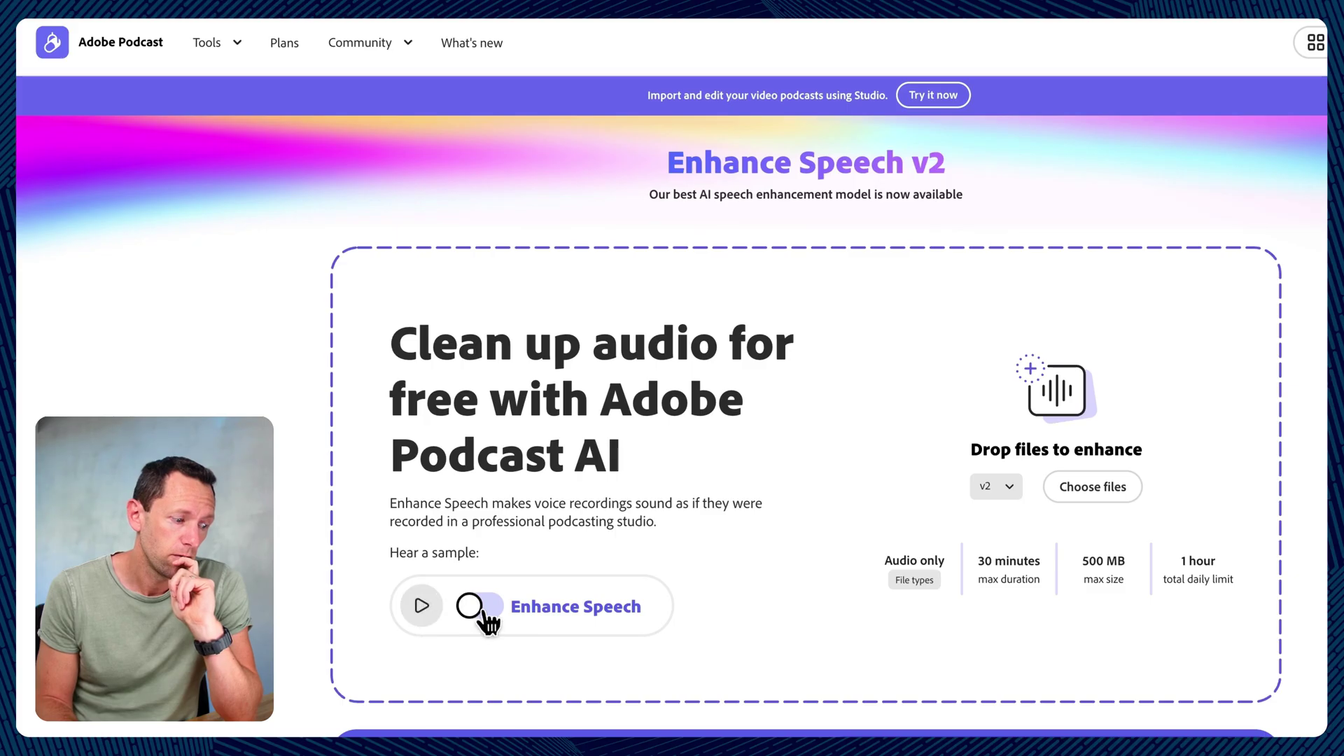
{"action": "left_click", "coordinate": [467, 606]}
{"action": "left_click", "coordinate": [422, 609]}
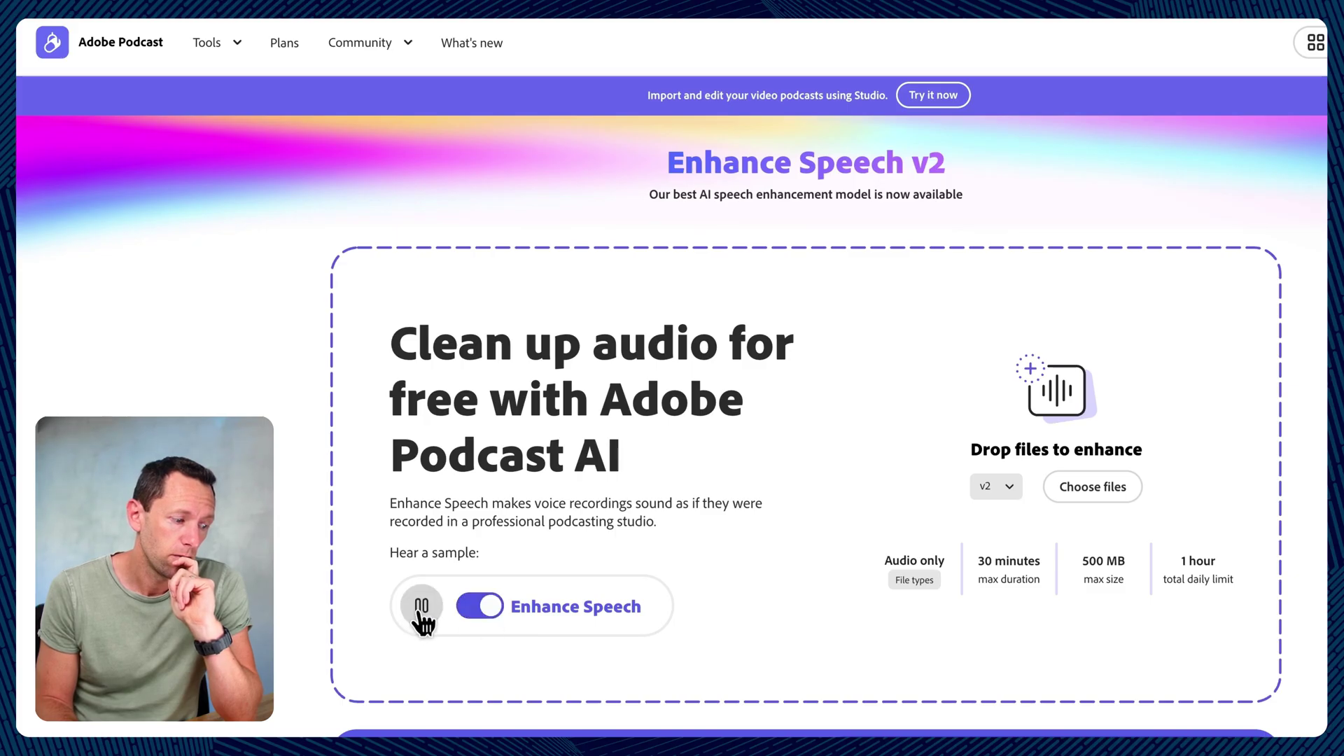
{"action": "left_click", "coordinate": [422, 610]}
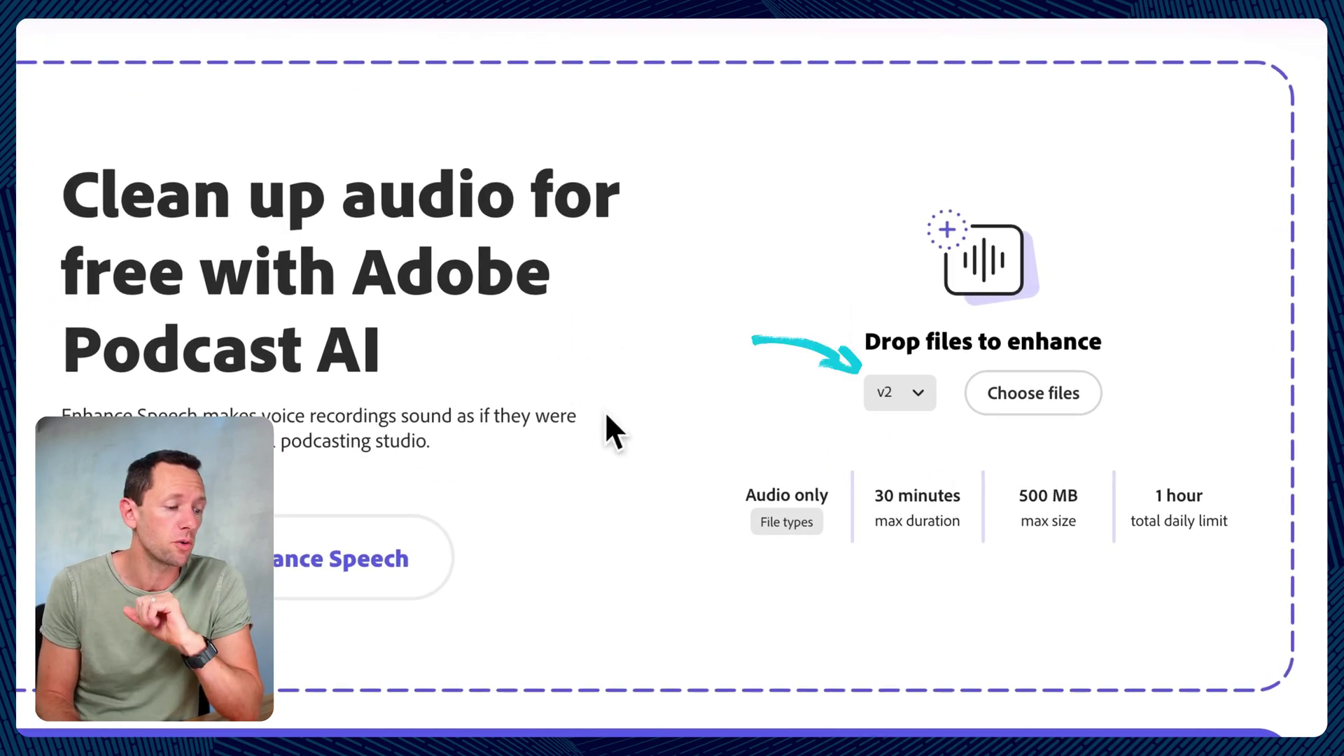
Step: Choose v2 as the Enhance Speech version and upload Test 1.m4a from the Desktop for enhancement
{"action": "left_click", "coordinate": [901, 396]}
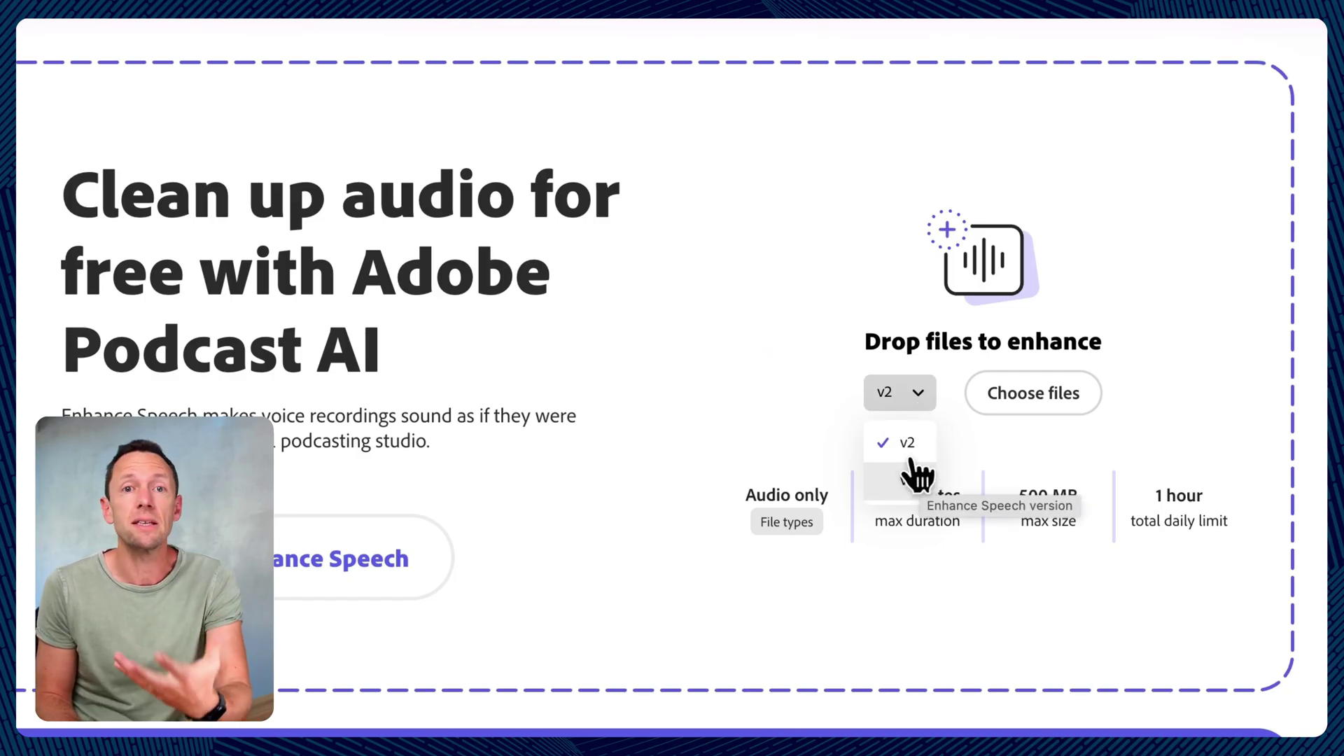
{"action": "left_click", "coordinate": [910, 442]}
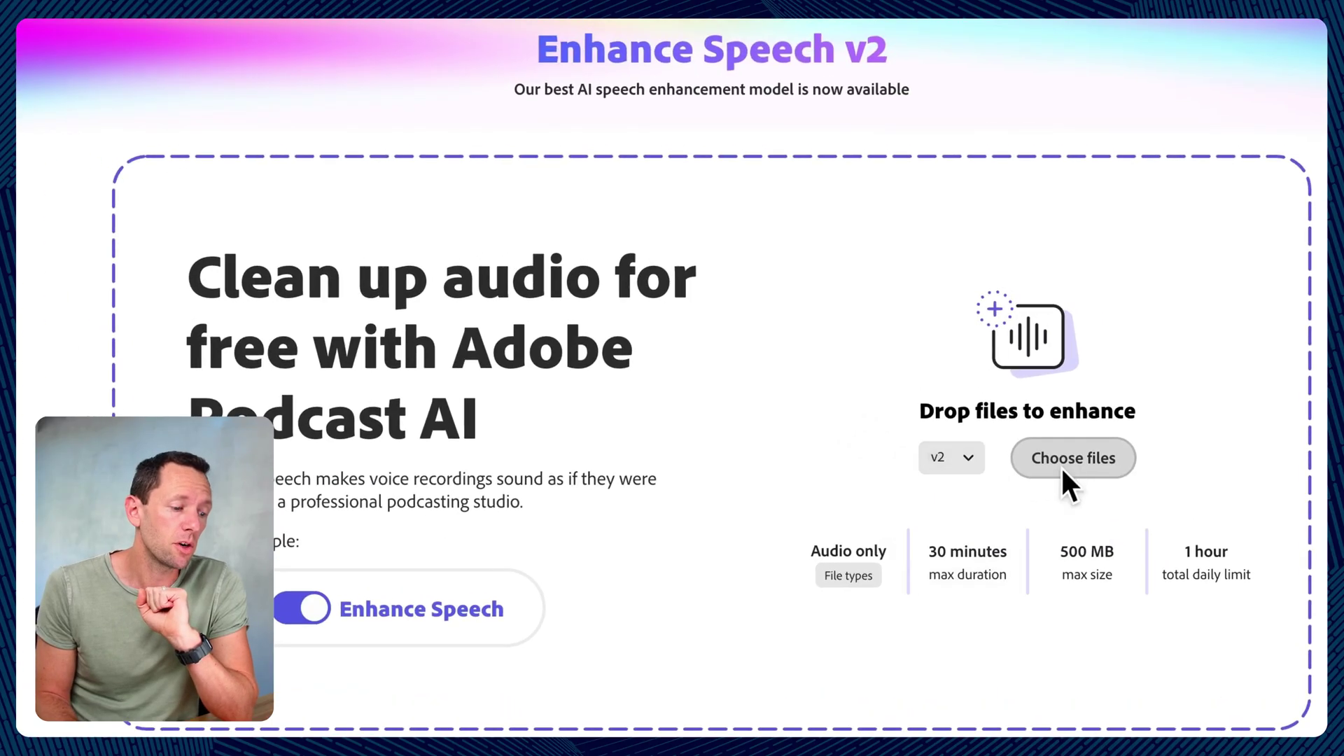
{"action": "left_click", "coordinate": [1062, 471]}
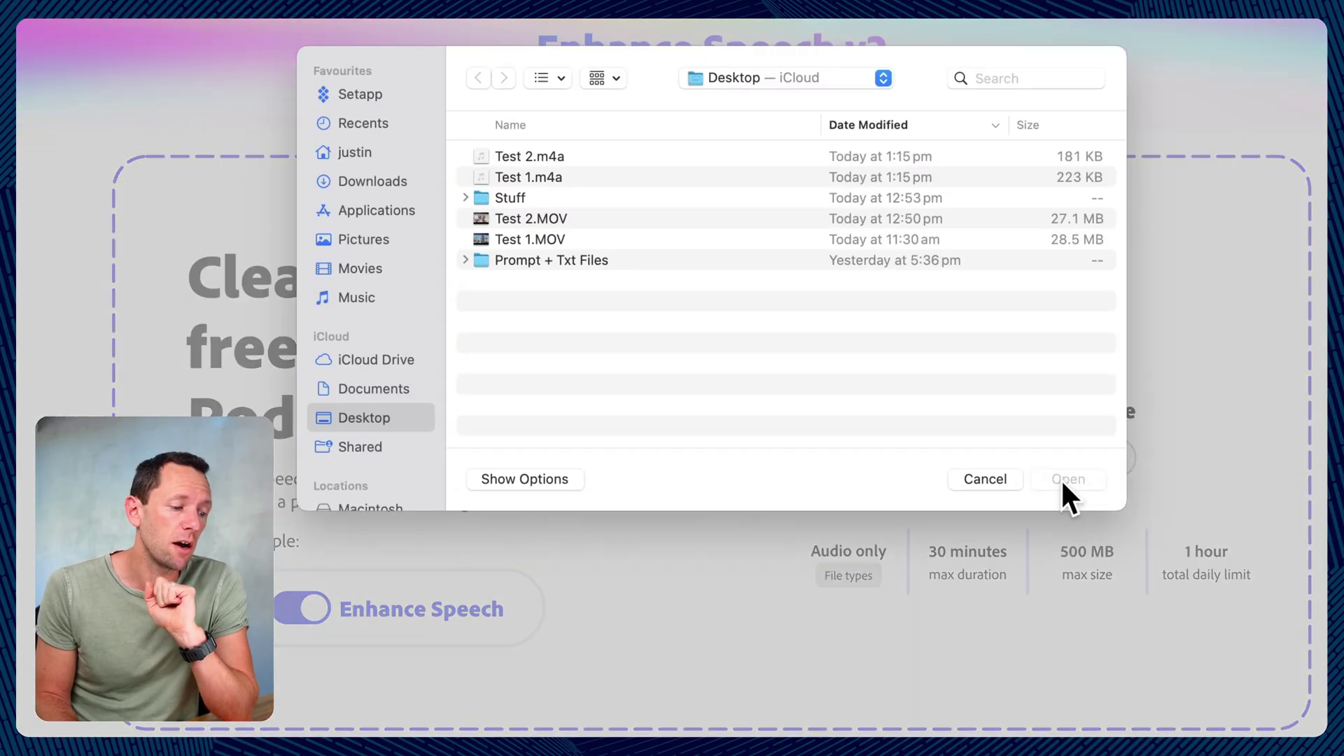
{"action": "left_click", "coordinate": [573, 183]}
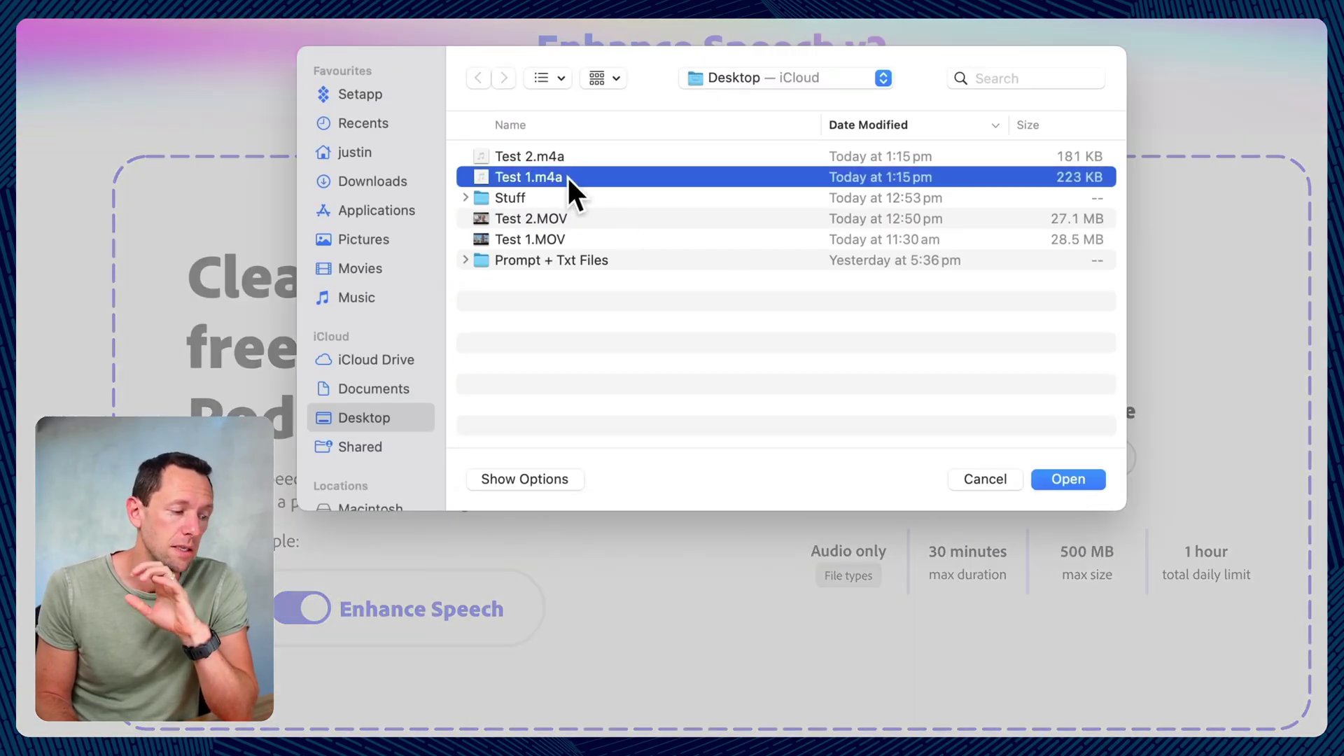
{"action": "left_click", "coordinate": [1055, 480]}
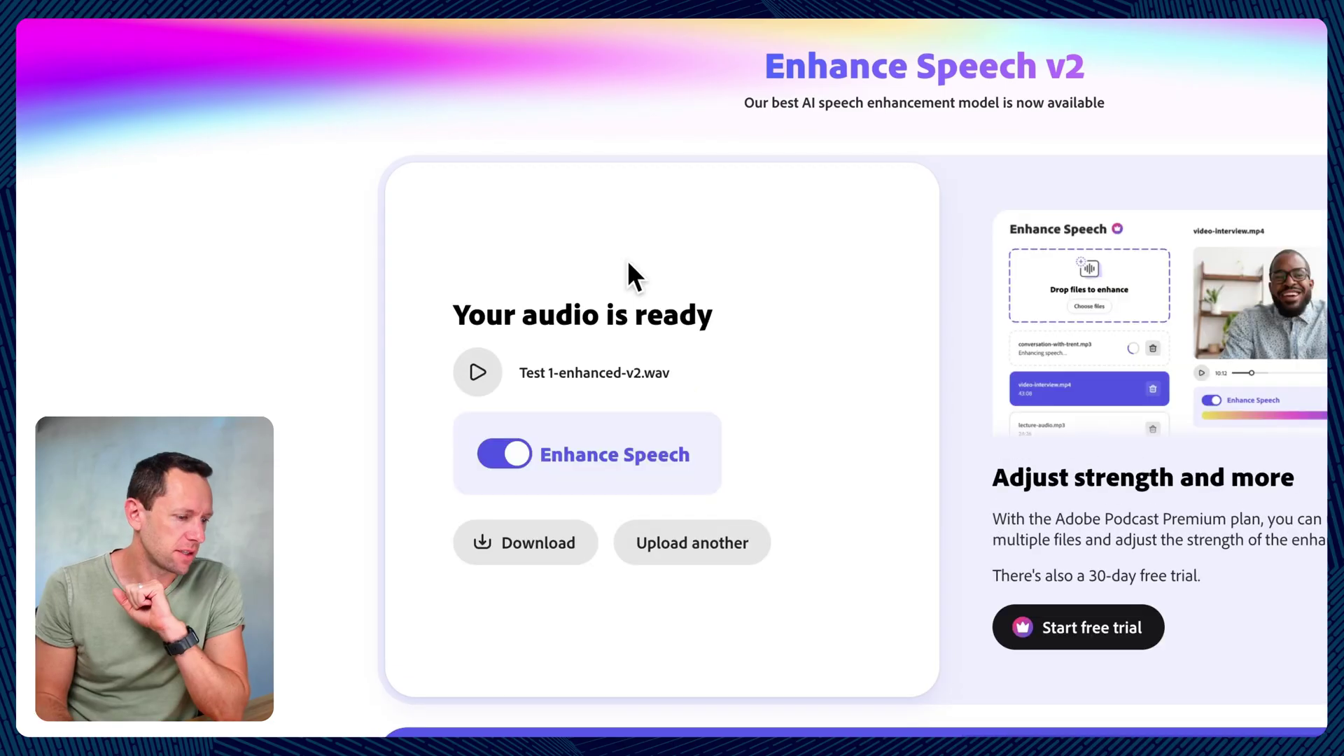
Step: Compare the original Test 1.m4a with its enhanced version by playing it with Enhance Speech off and on
{"action": "left_click", "coordinate": [513, 457]}
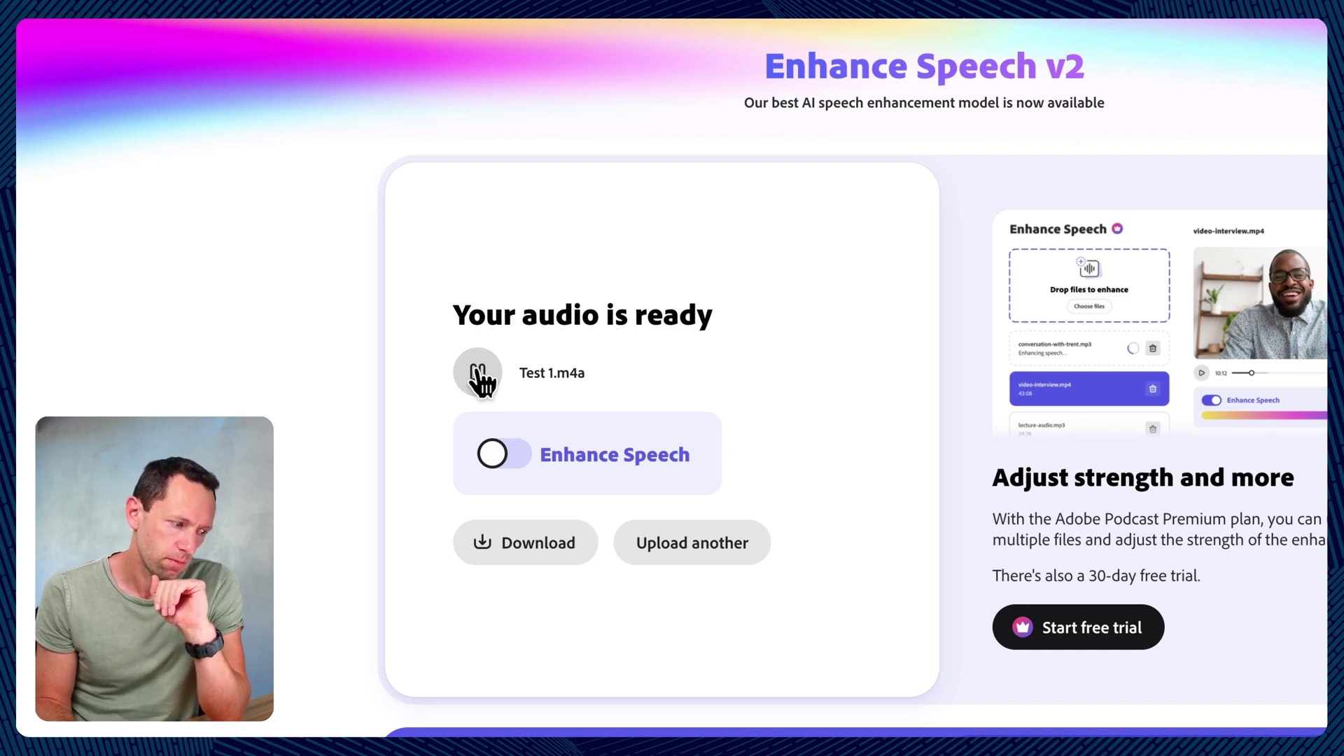
{"action": "left_click", "coordinate": [502, 457]}
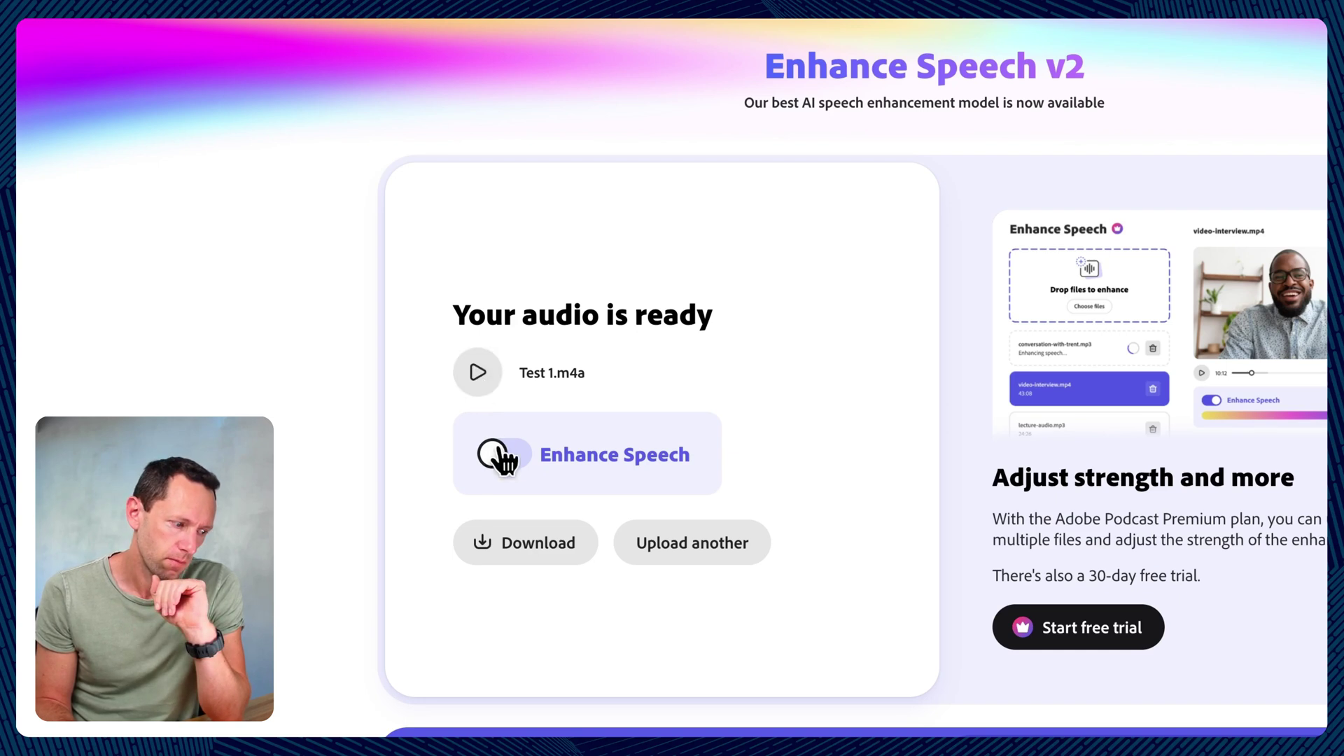
{"action": "left_click", "coordinate": [493, 379]}
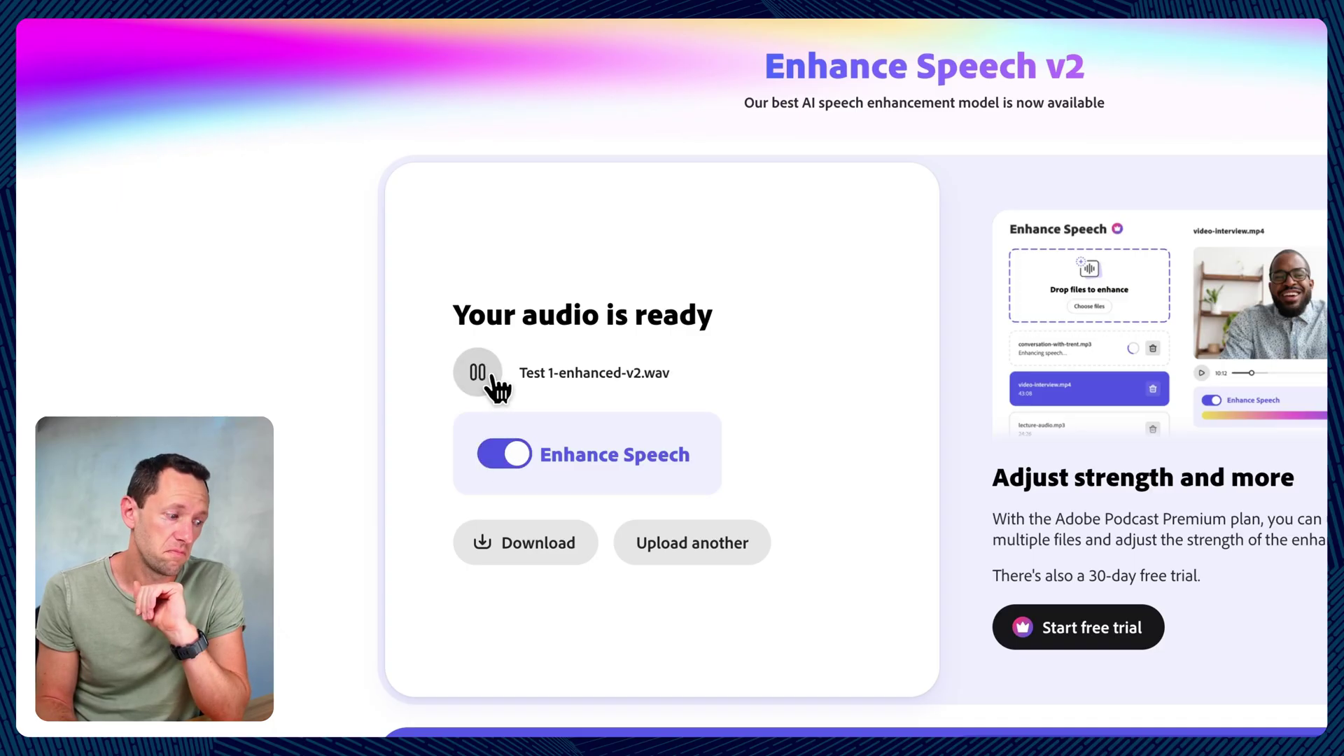
{"action": "left_click", "coordinate": [493, 379]}
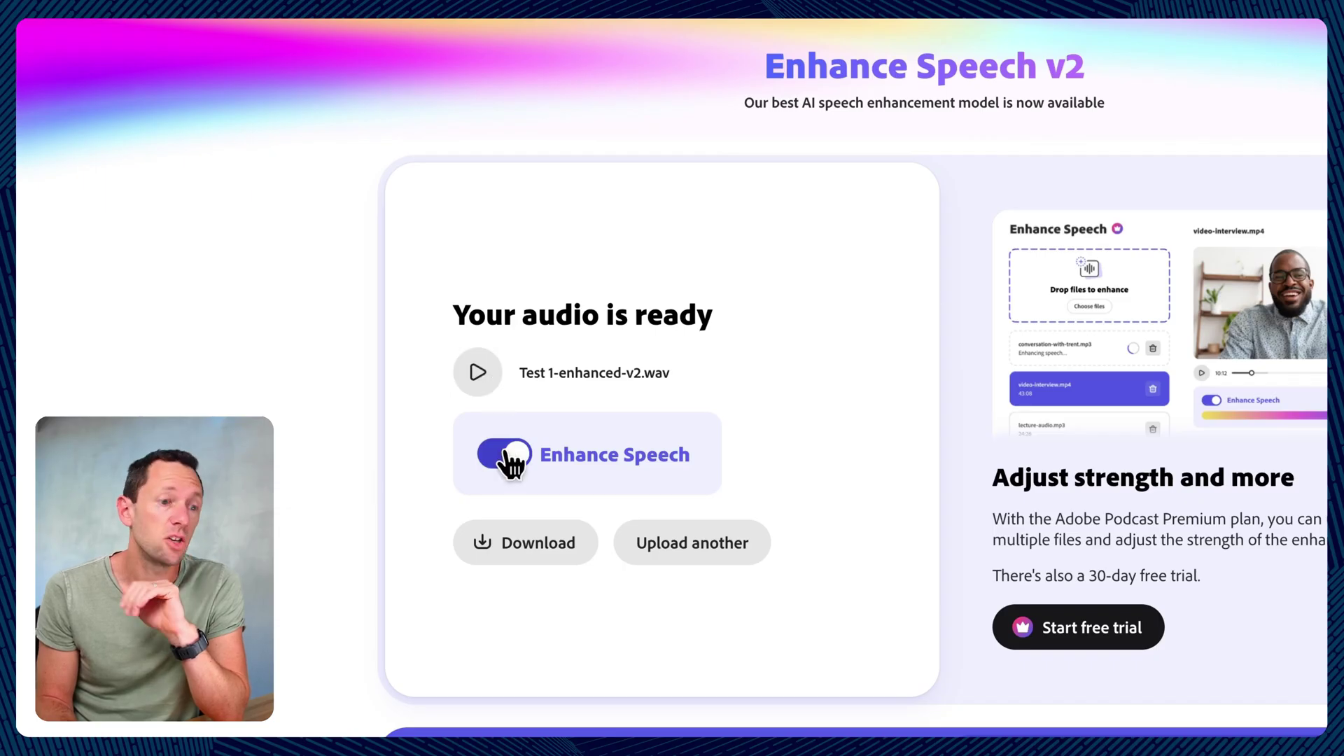
{"action": "left_click", "coordinate": [487, 382]}
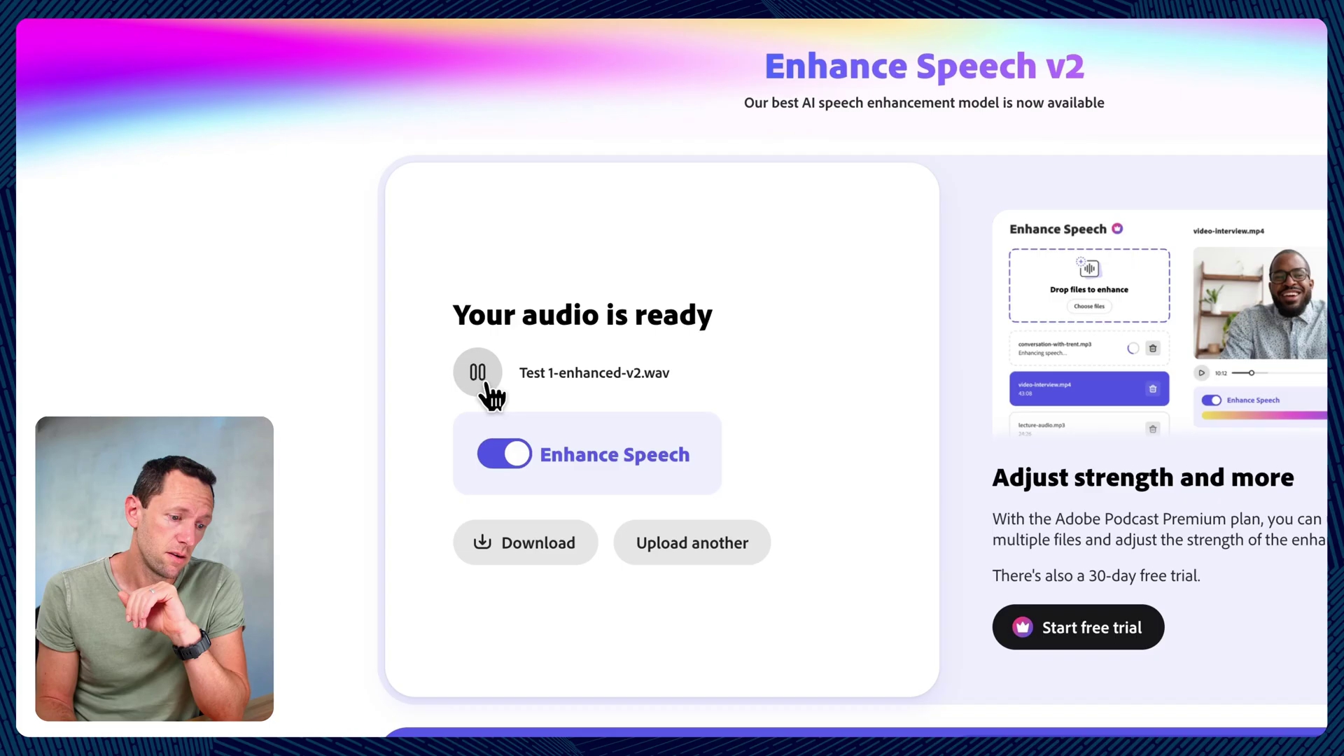
{"action": "left_click", "coordinate": [488, 385]}
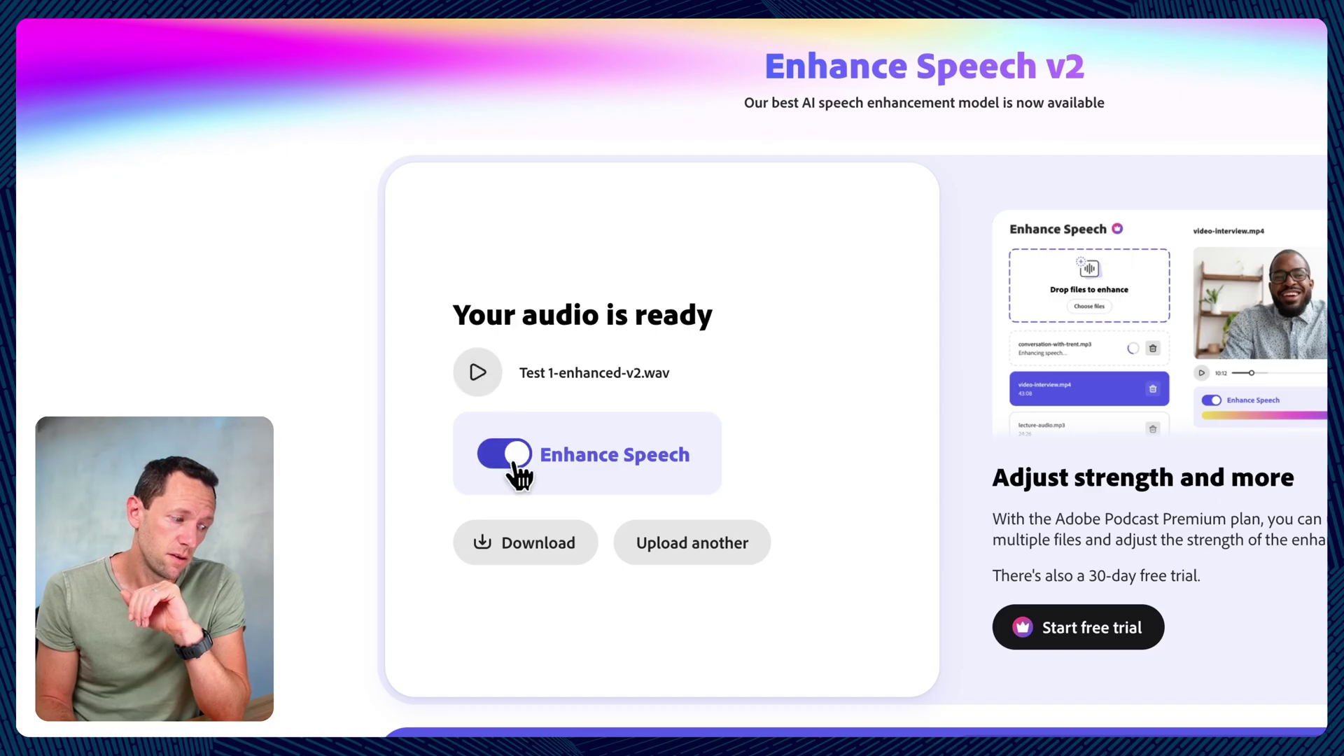
{"action": "left_click", "coordinate": [515, 464]}
{"action": "left_click", "coordinate": [490, 376]}
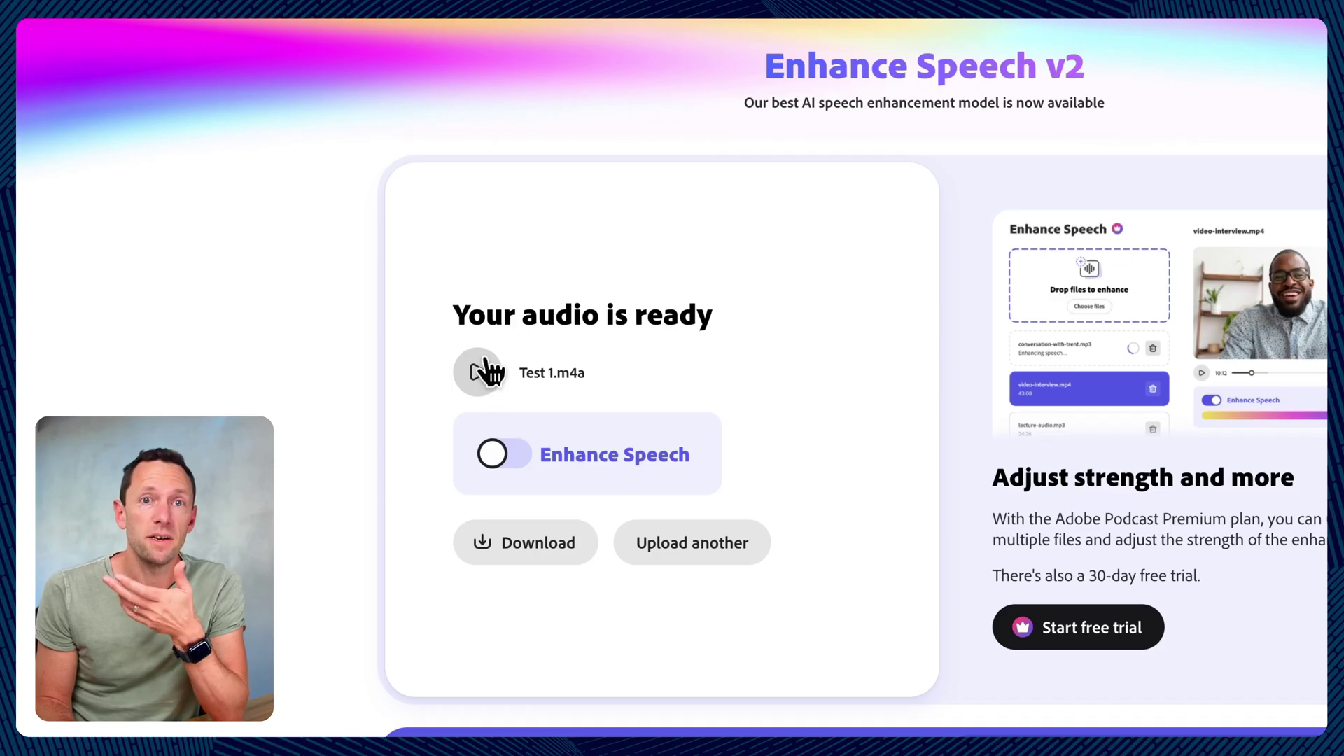
{"action": "left_click", "coordinate": [491, 378]}
Step: Upload Test 2.m4a from the Desktop as another file for enhancement
{"action": "left_click", "coordinate": [721, 557]}
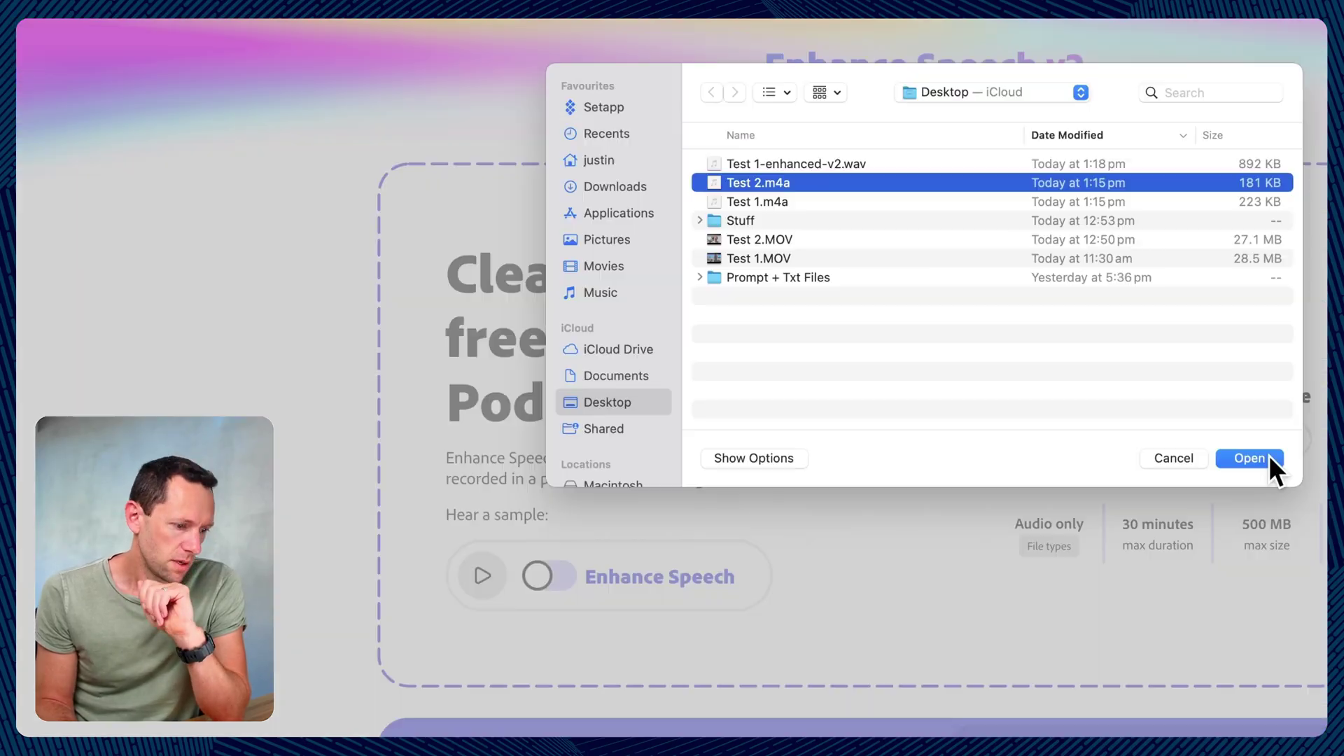
{"action": "left_click", "coordinate": [1254, 458]}
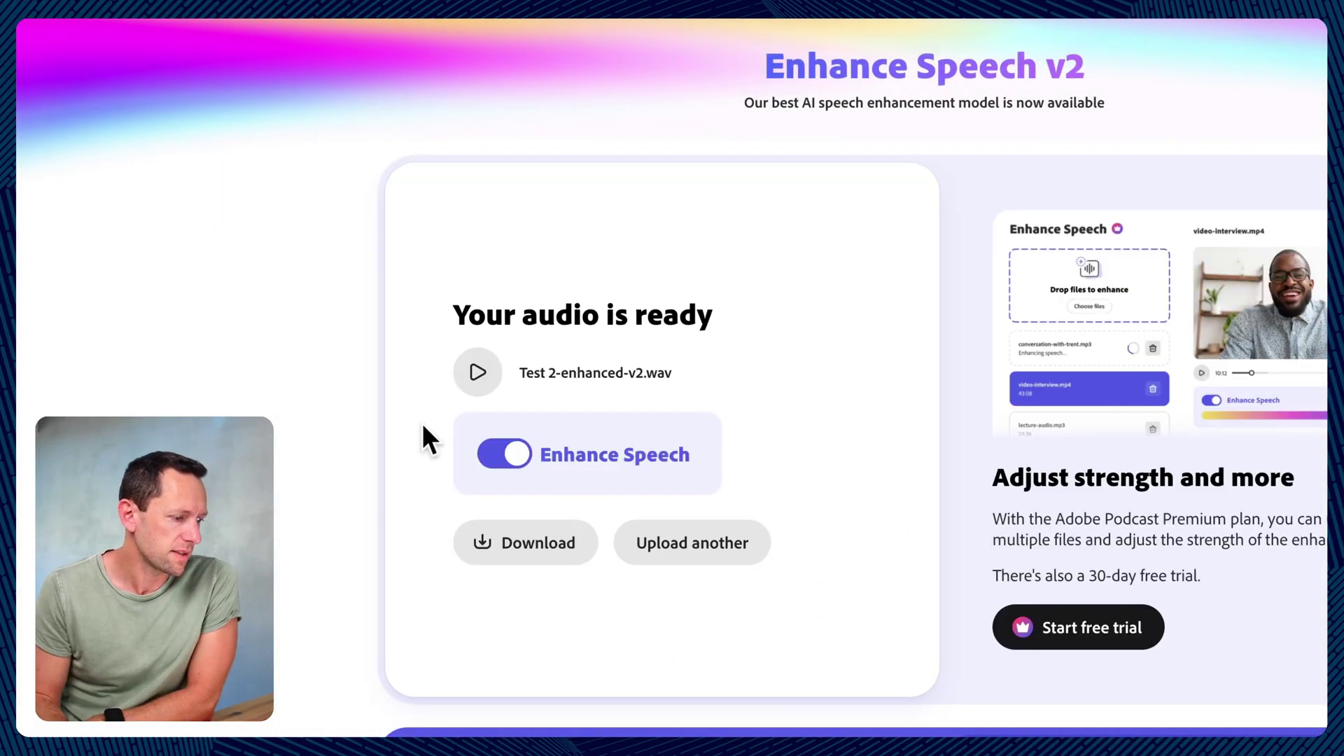
Step: Turn Enhance Speech off for the Test 2 result and play the original Test 2.m4a audio
{"action": "left_click", "coordinate": [495, 462]}
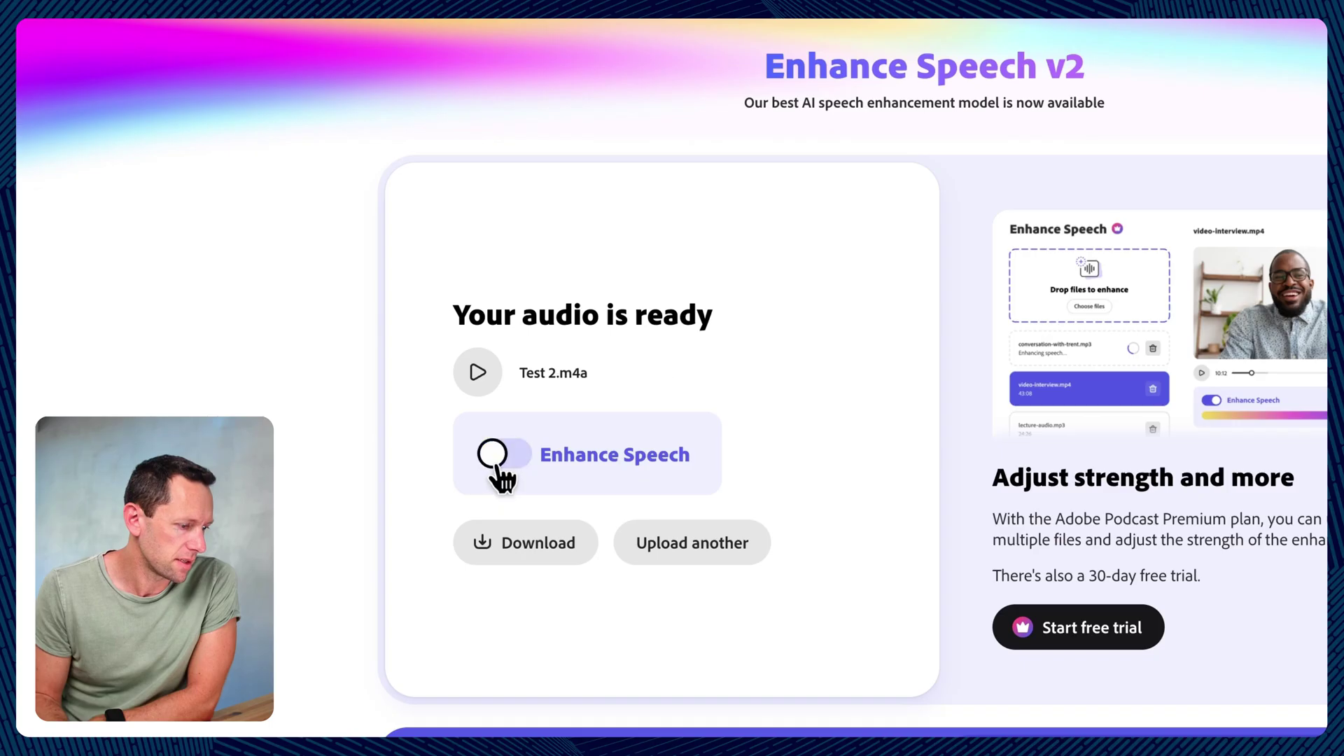
{"action": "left_click", "coordinate": [480, 376]}
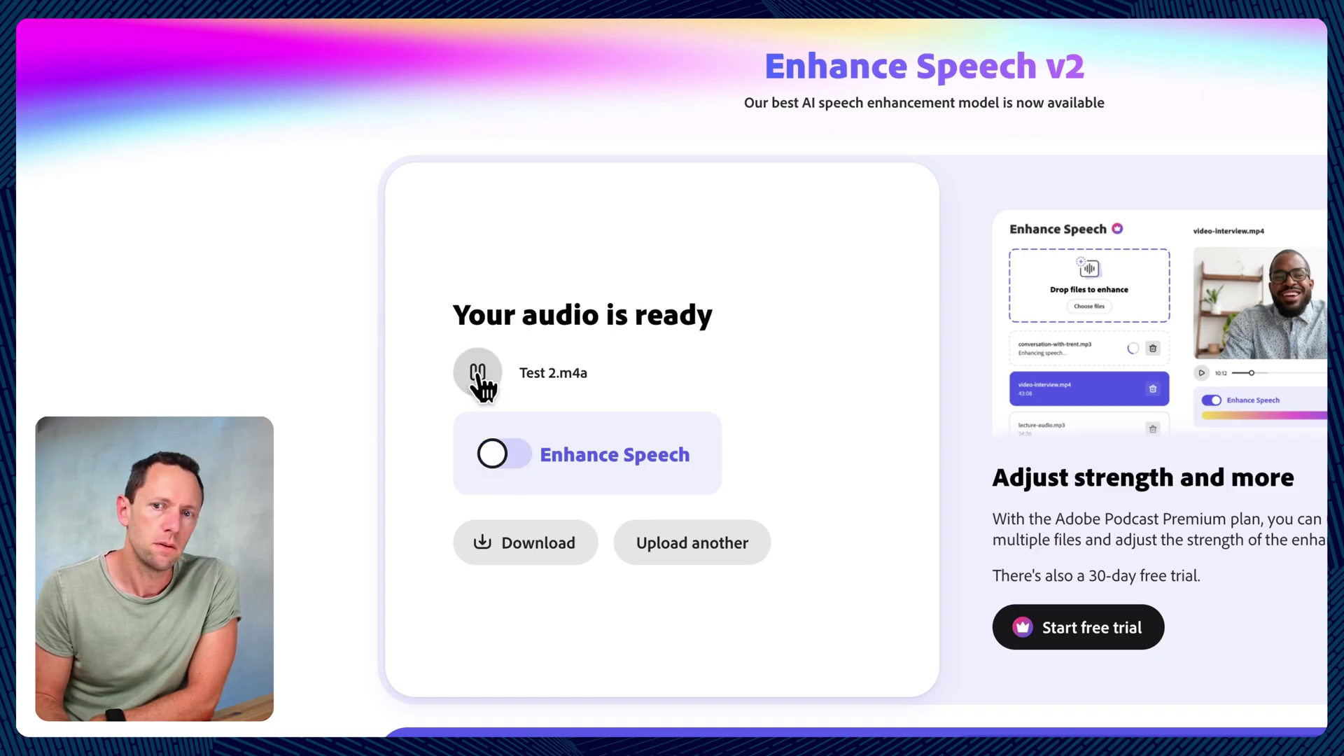
{"action": "right_click", "coordinate": [479, 384]}
{"action": "left_click", "coordinate": [413, 382]}
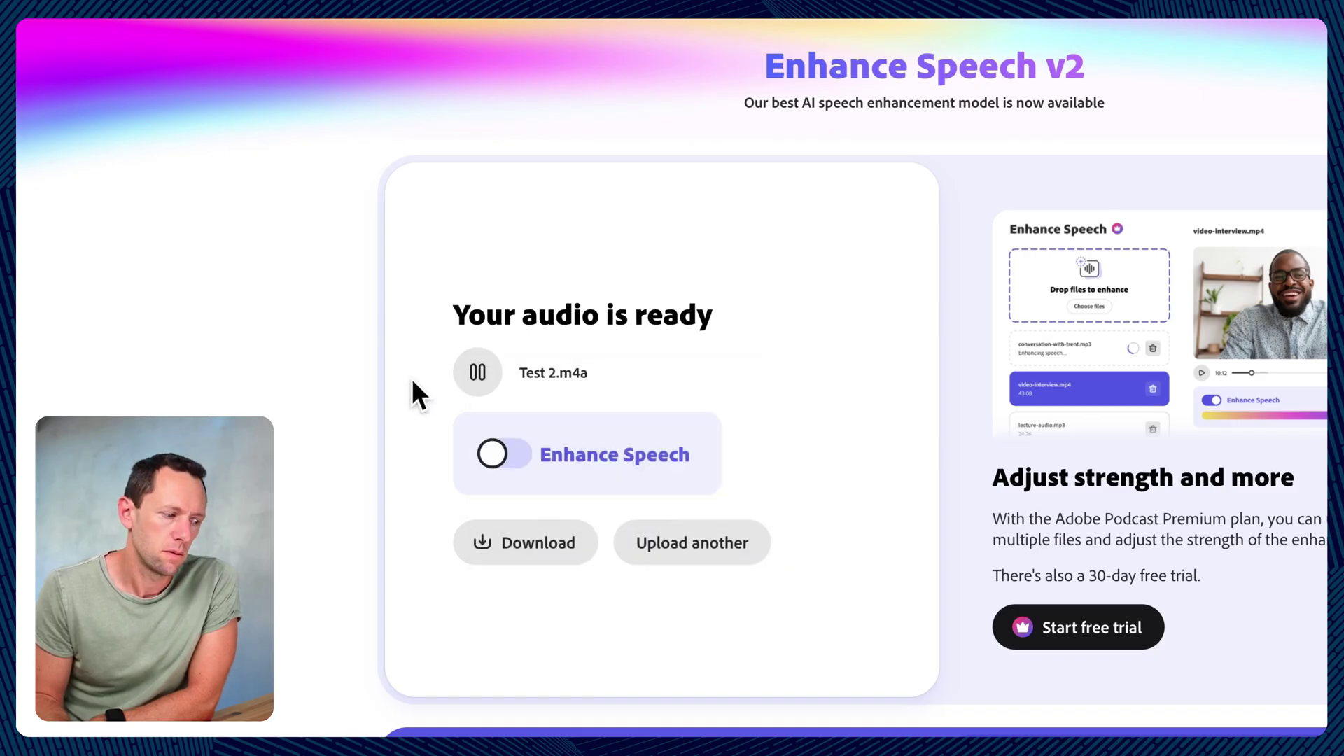
Step: Pause the original Test 2 audio, turn Enhance Speech on and listen to the enhanced version
{"action": "left_click", "coordinate": [457, 378]}
{"action": "left_click", "coordinate": [501, 463]}
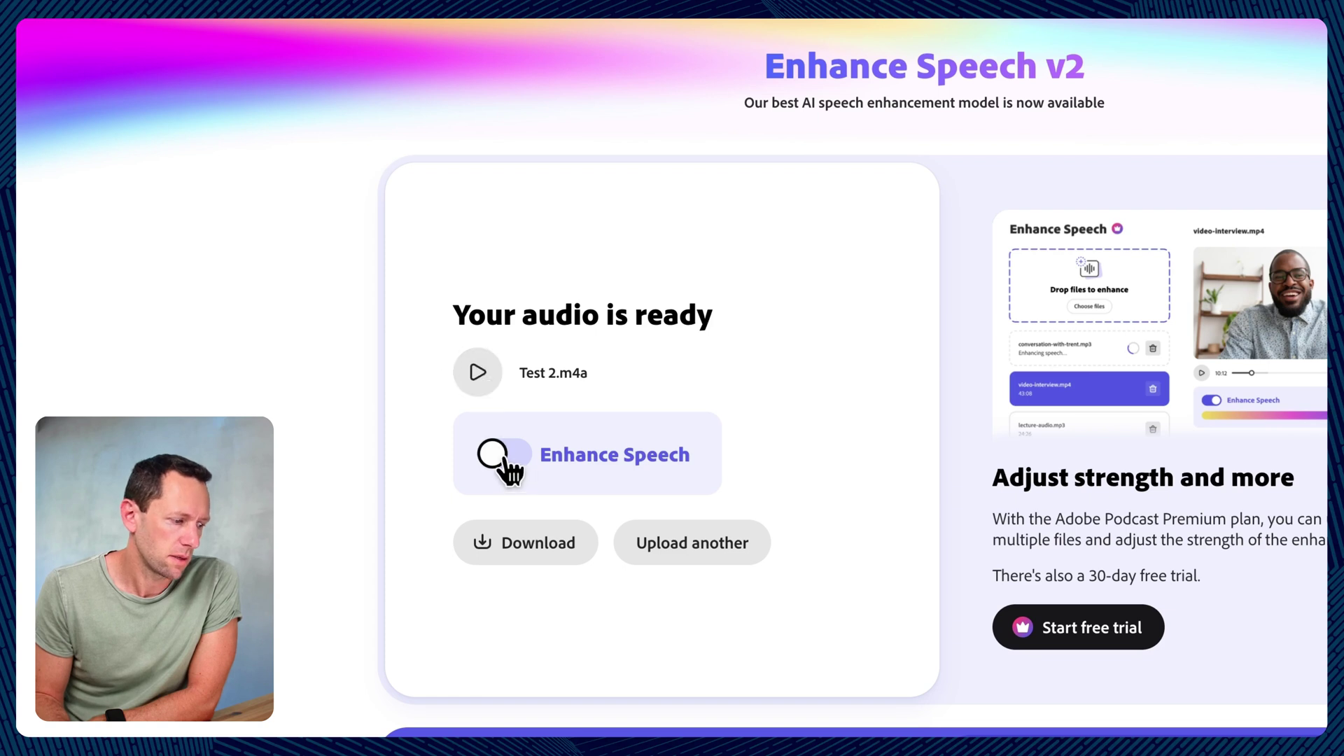
{"action": "left_click", "coordinate": [477, 382]}
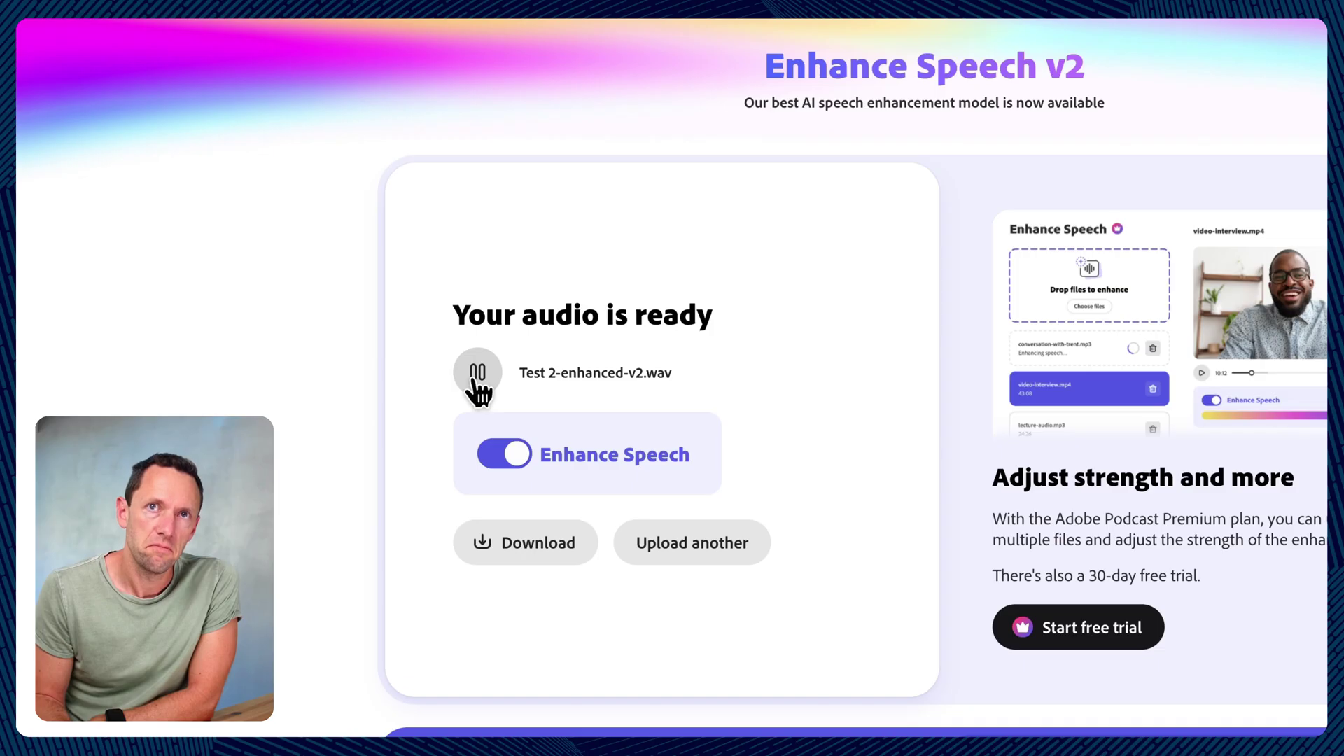
{"action": "left_click", "coordinate": [475, 381]}
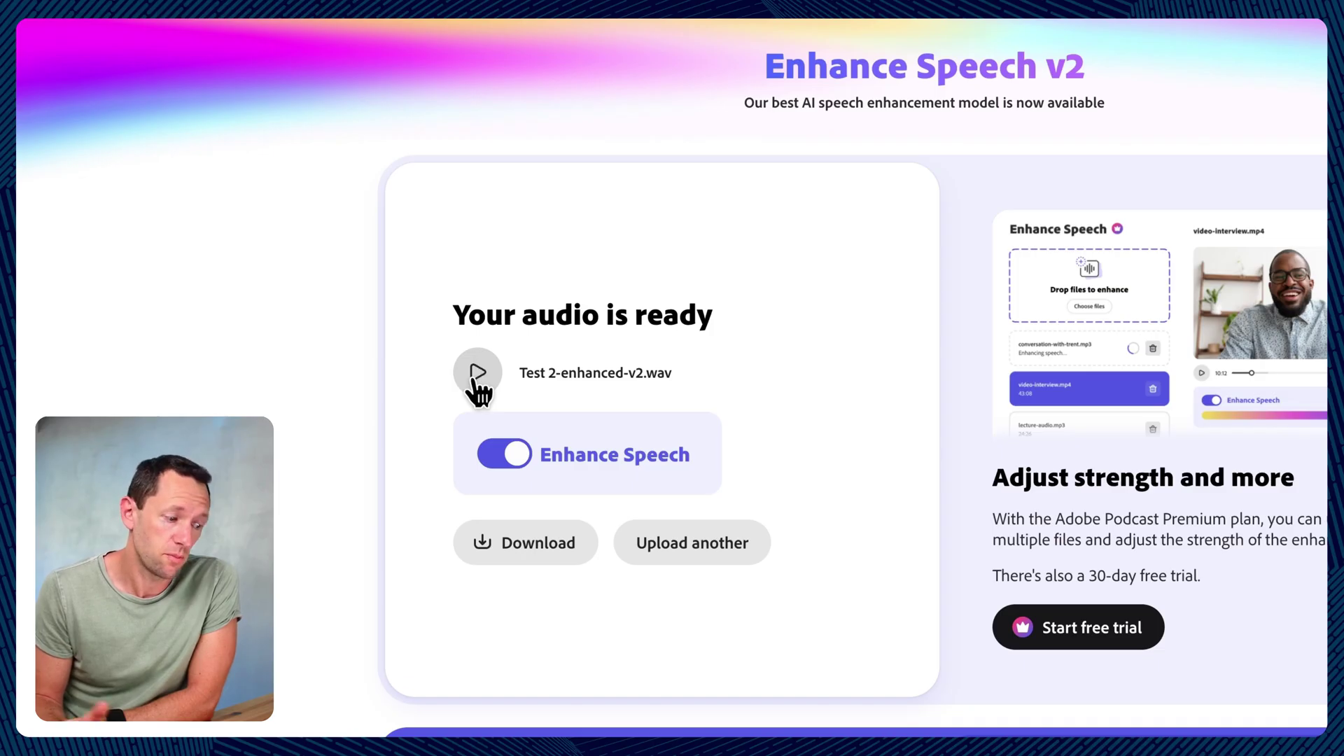
Step: Download the enhanced Test 2 audio to the Desktop as Test 2-enhanced-v2.wav
{"action": "left_click", "coordinate": [503, 556]}
{"action": "key", "text": "Return"}
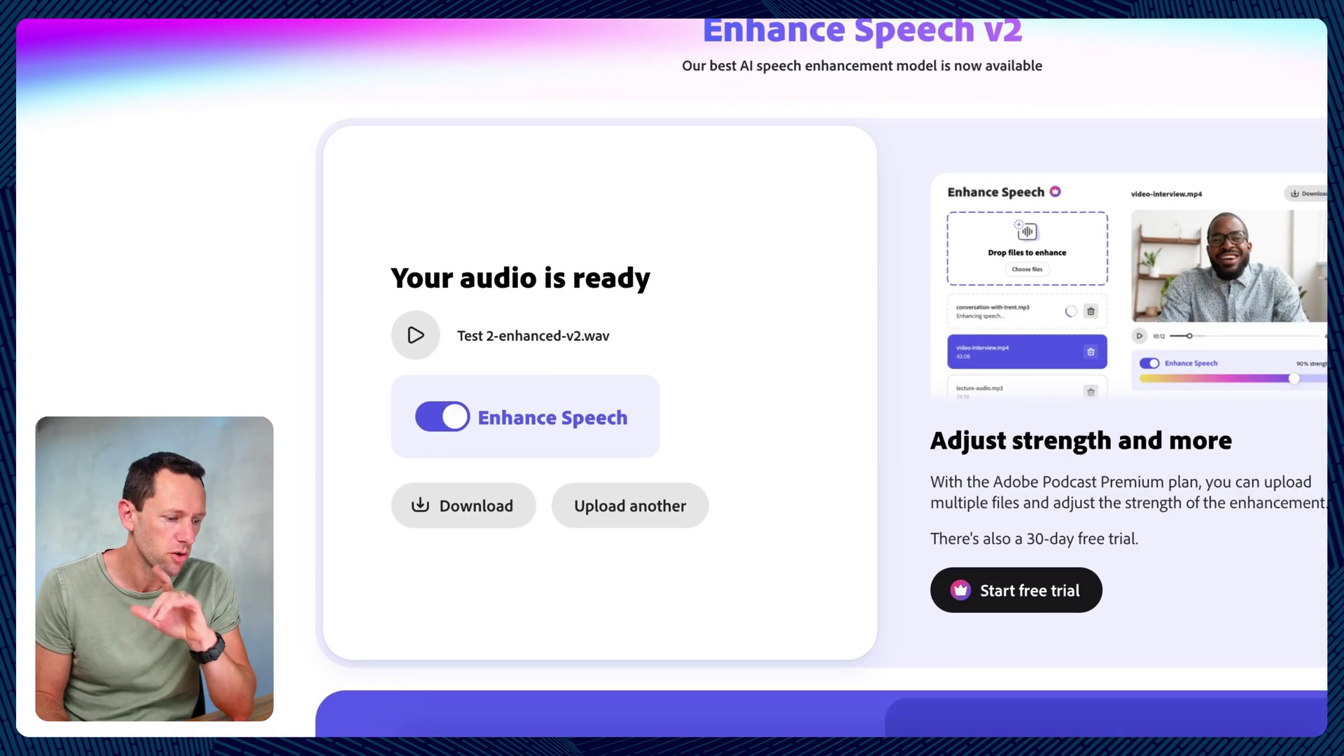
Step: Switch to DaVinci Resolve and place Test 1-enhanced-v2.wav and Test 2-enhanced-v2.wav on Audio 2 beneath their matching video clips
{"action": "left_click", "coordinate": [1116, 708]}
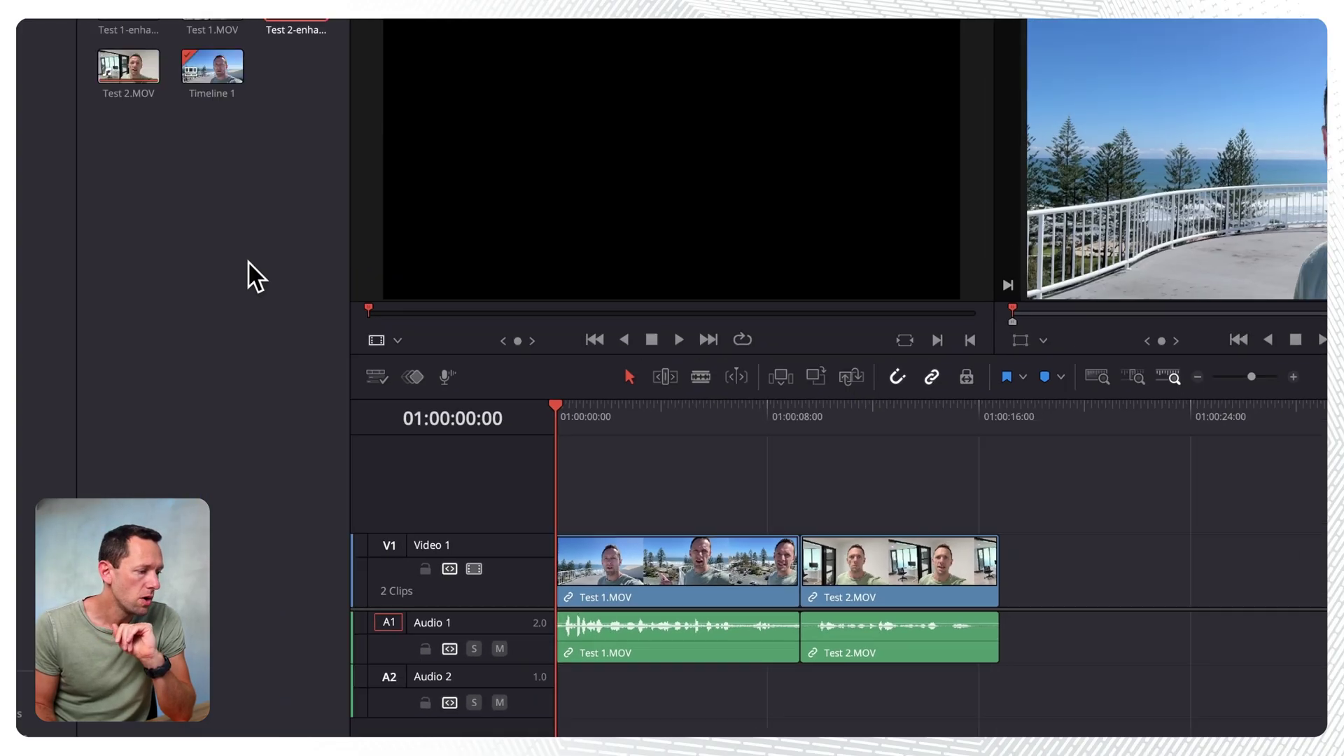
{"action": "left_click", "coordinate": [172, 67]}
{"action": "left_click_drag", "start_coordinate": [164, 65], "coordinate": [556, 719]}
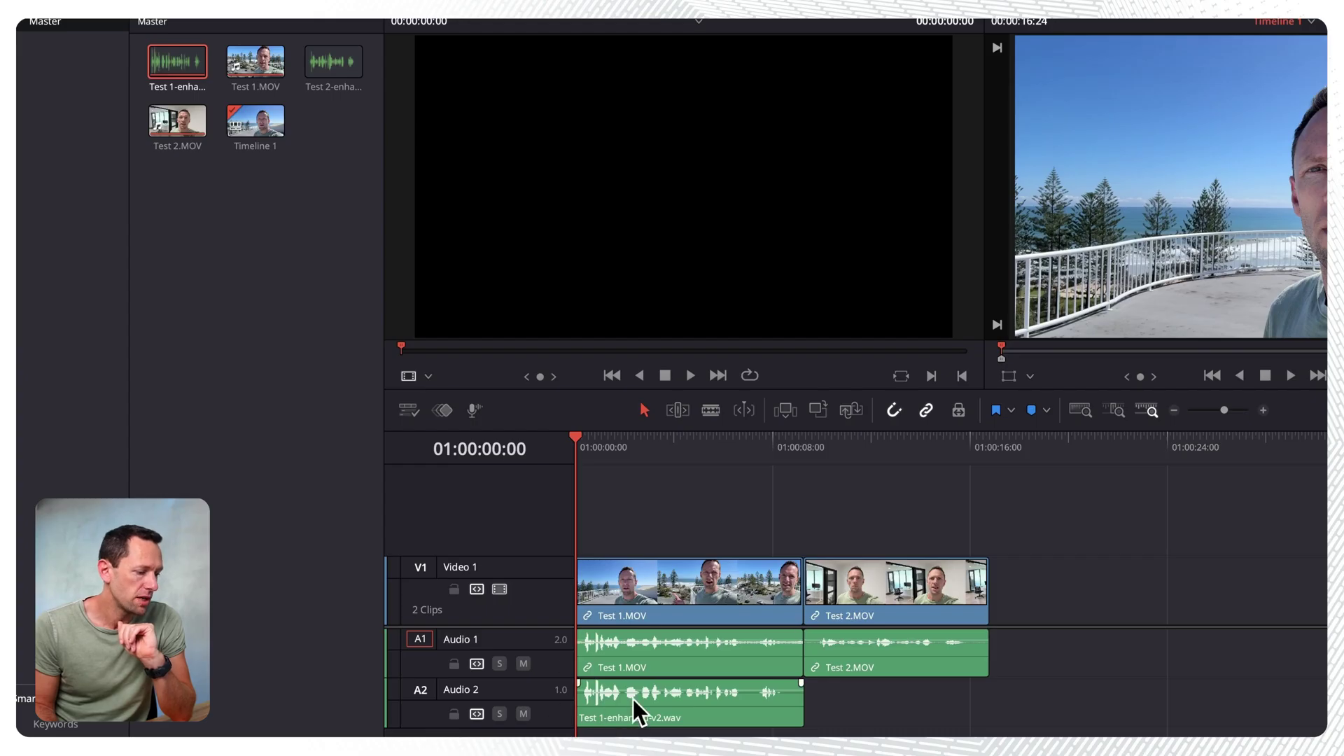
{"action": "left_click", "coordinate": [322, 80]}
{"action": "left_click_drag", "start_coordinate": [322, 79], "coordinate": [731, 423]}
{"action": "left_click_drag", "start_coordinate": [968, 526], "coordinate": [889, 564]}
Step: Solo Audio 1 and play parts of Test 1.MOV and Test 2.MOV with their original sound
{"action": "left_click", "coordinate": [423, 492]}
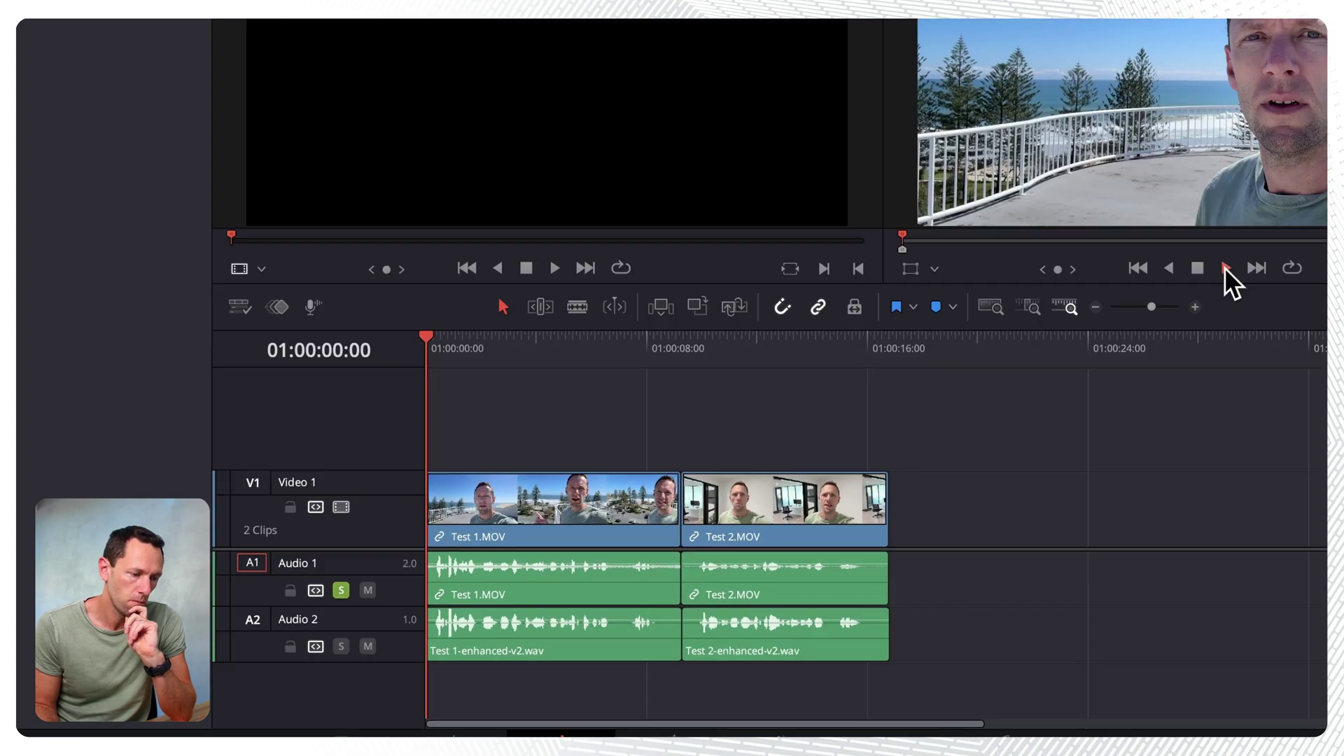
{"action": "left_click", "coordinate": [1227, 282]}
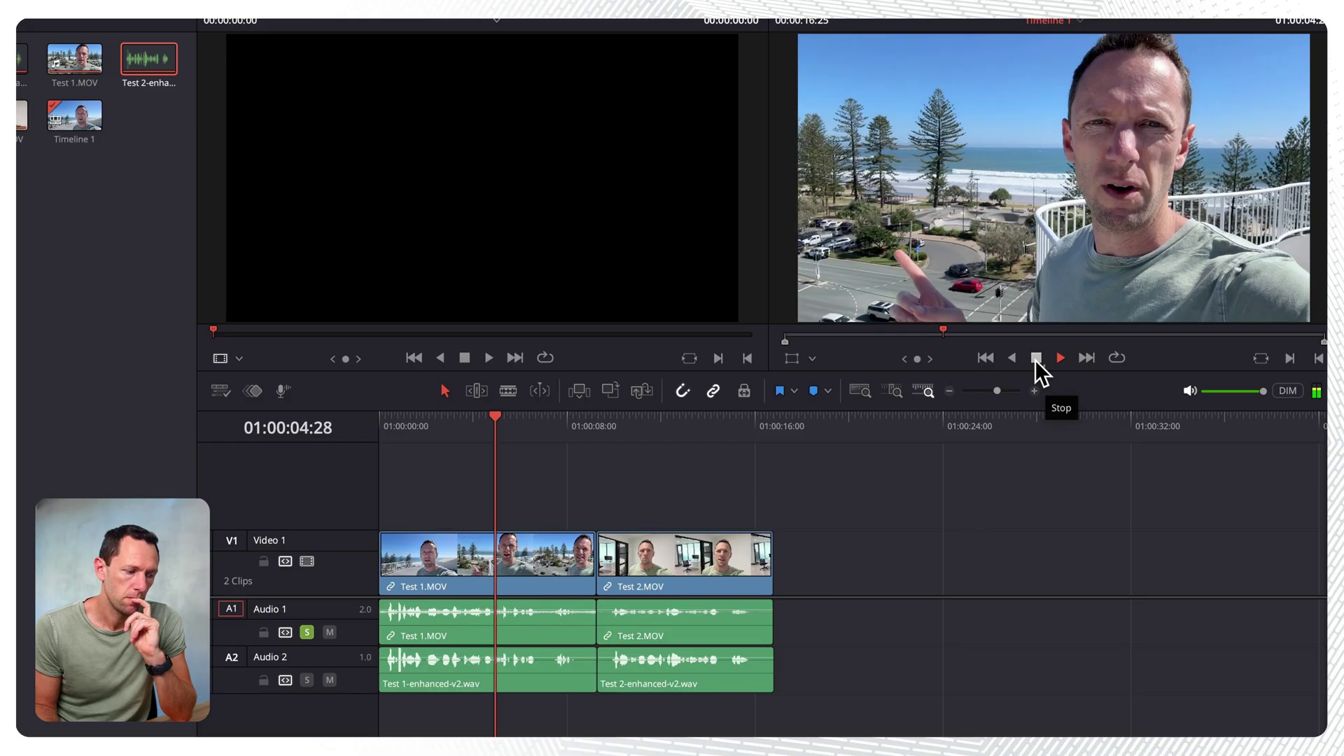
{"action": "left_click", "coordinate": [1037, 359]}
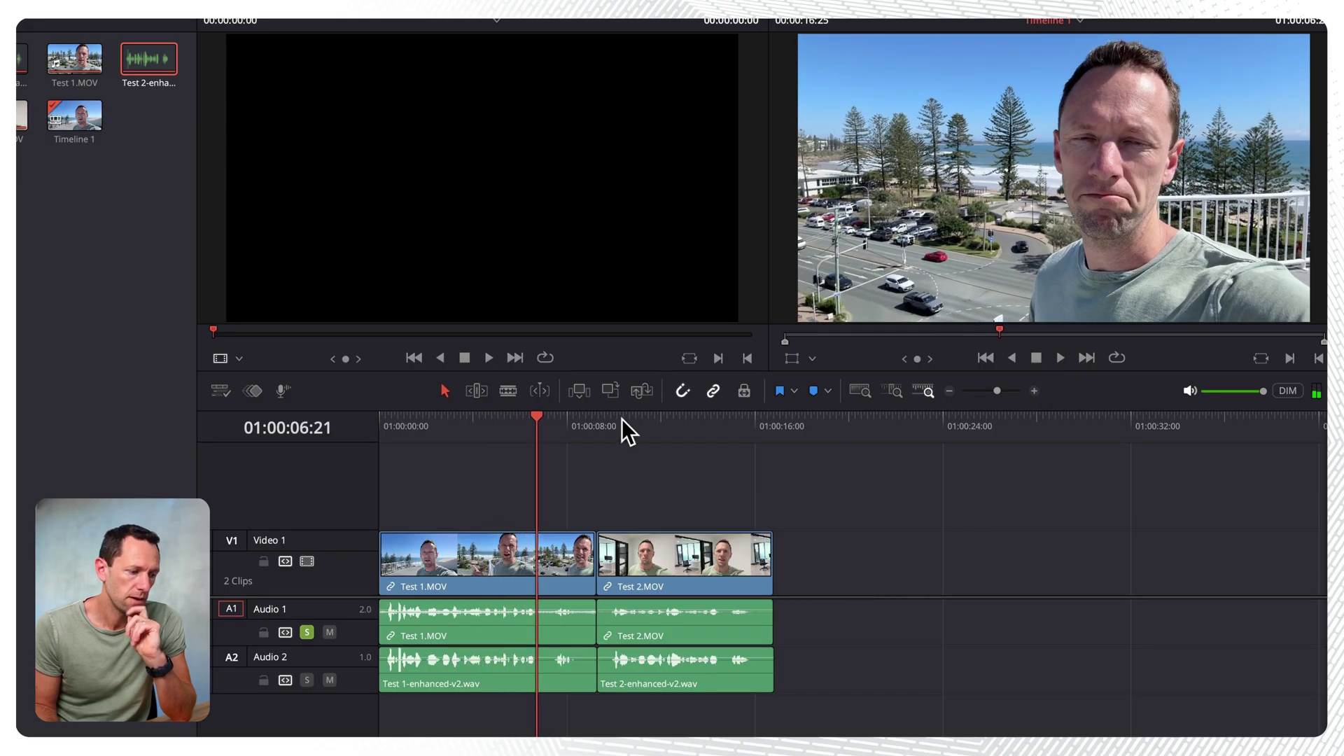
{"action": "left_click", "coordinate": [607, 423]}
{"action": "left_click", "coordinate": [1061, 359]}
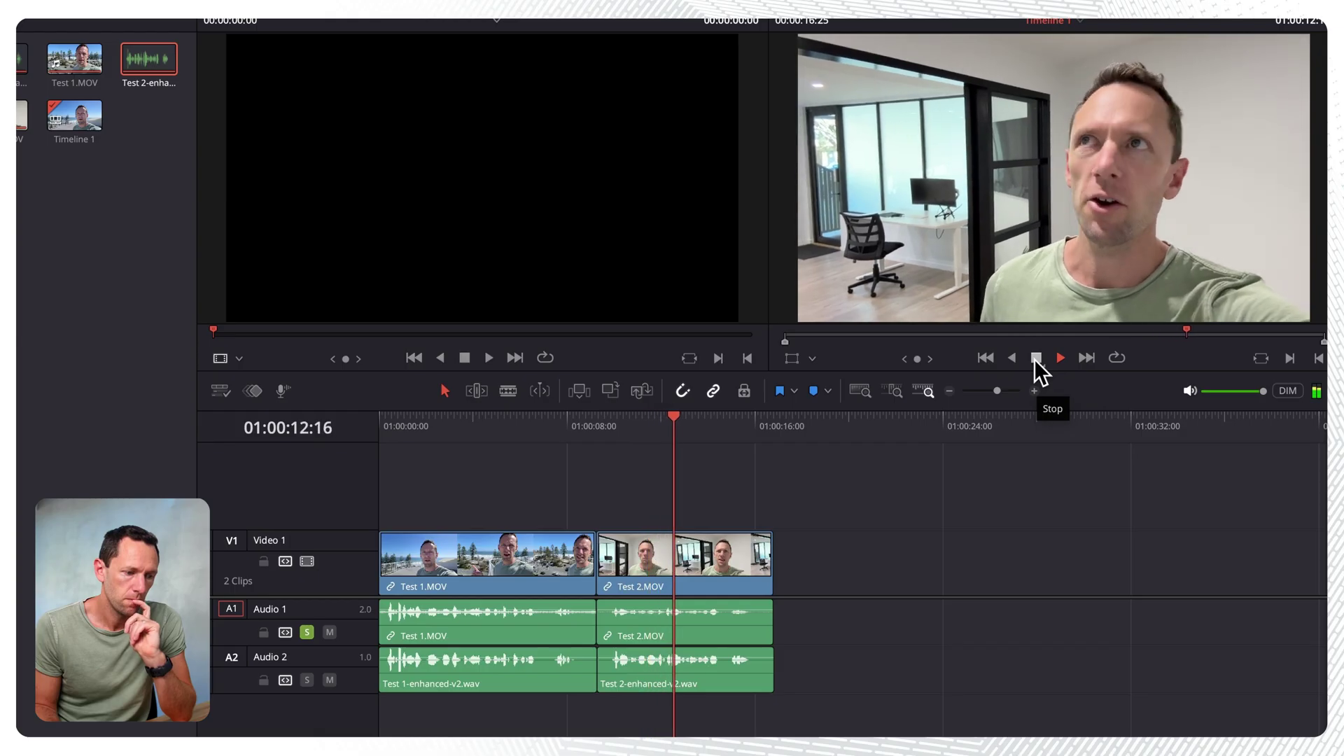
{"action": "left_click", "coordinate": [1035, 359]}
Step: Solo Audio 2 instead of Audio 1 and play parts of both clips with the enhanced sound
{"action": "left_click", "coordinate": [307, 633]}
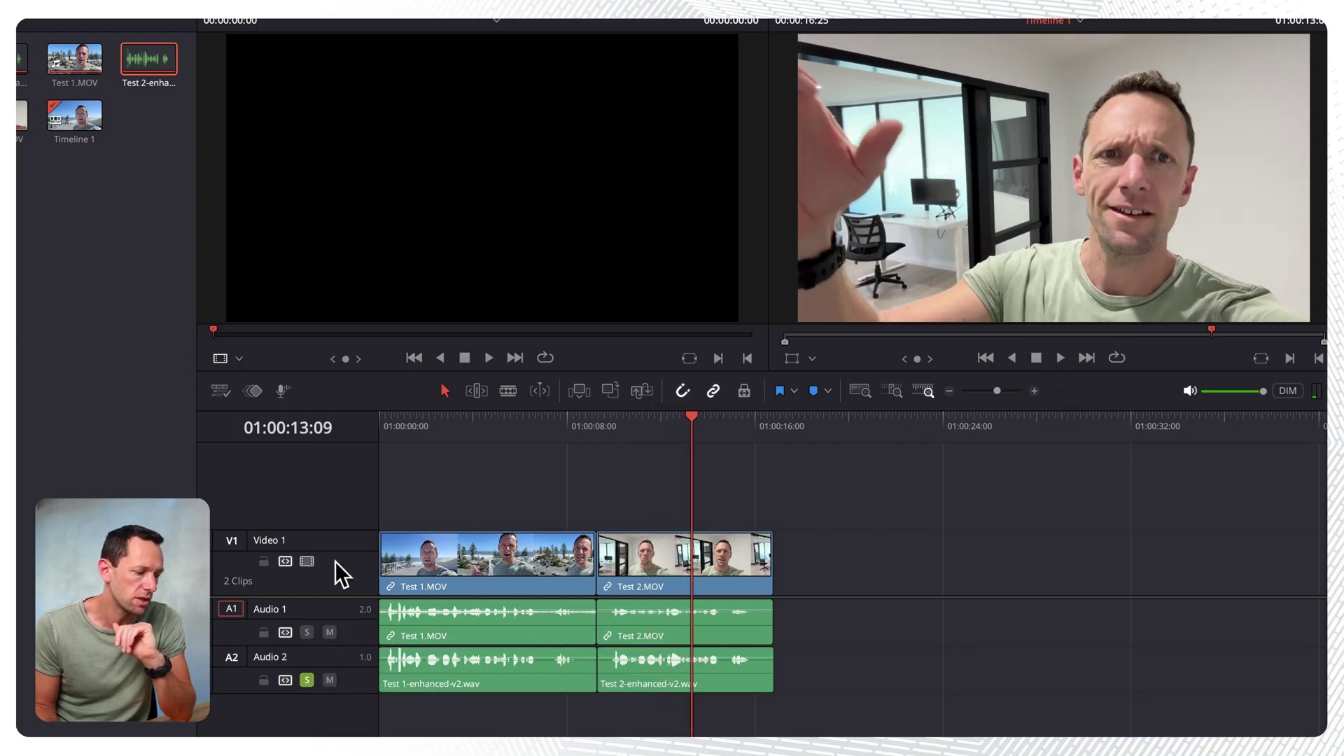
{"action": "left_click_drag", "start_coordinate": [392, 414], "coordinate": [383, 422]}
{"action": "left_click", "coordinate": [1060, 358]}
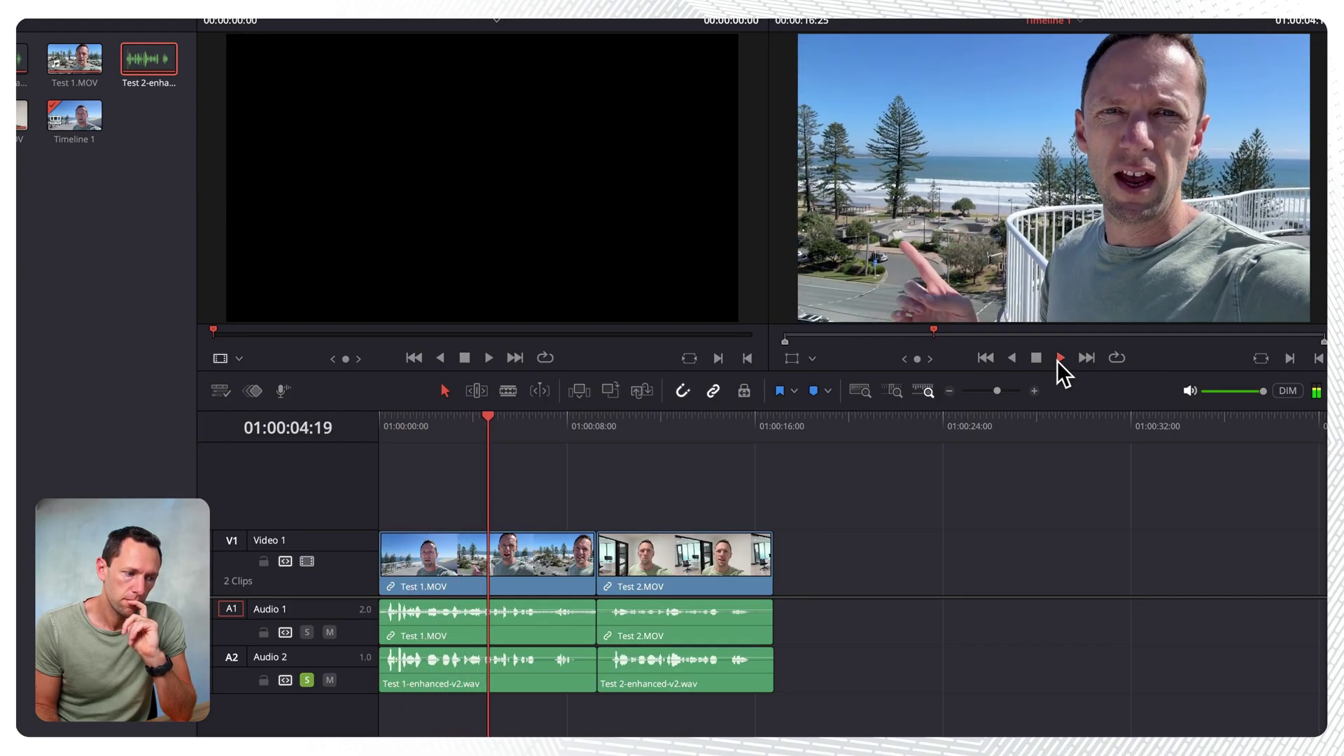
{"action": "left_click", "coordinate": [1037, 359]}
{"action": "left_click_drag", "start_coordinate": [623, 426], "coordinate": [611, 422]}
{"action": "left_click", "coordinate": [1060, 358]}
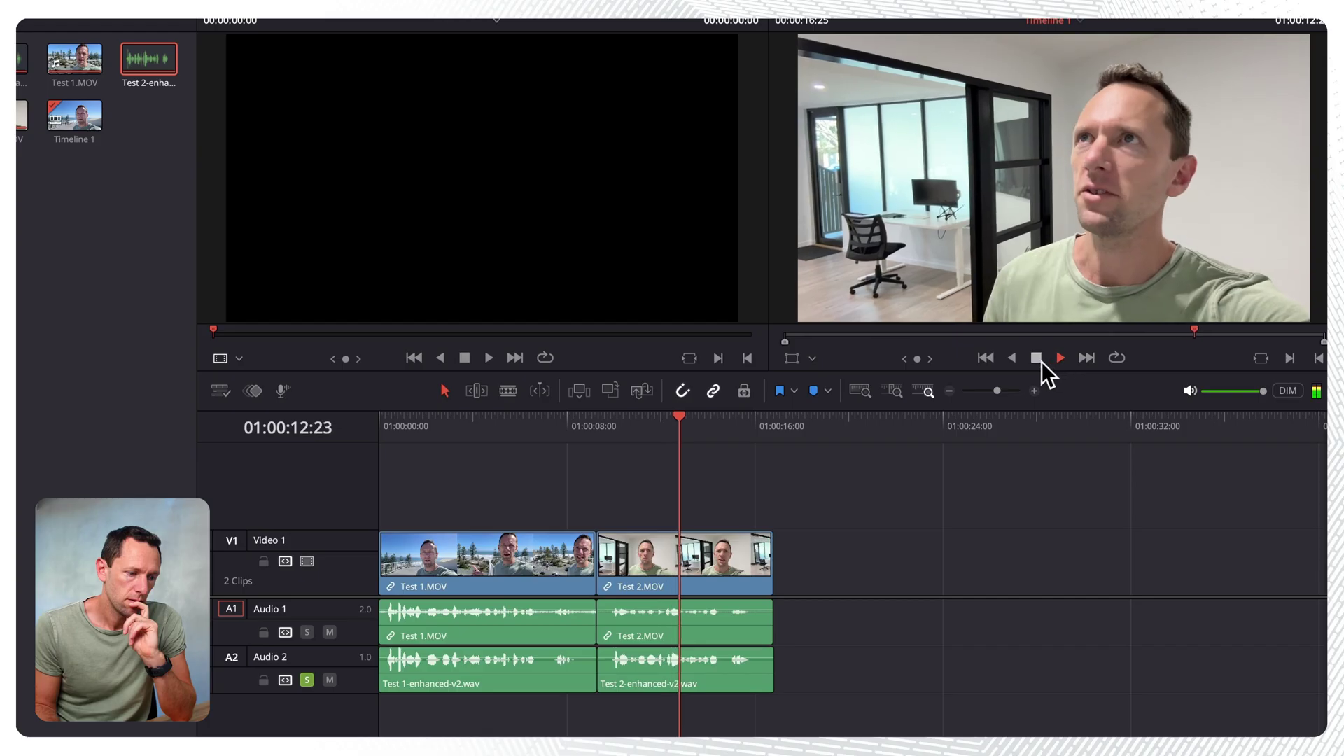
{"action": "left_click", "coordinate": [1039, 360]}
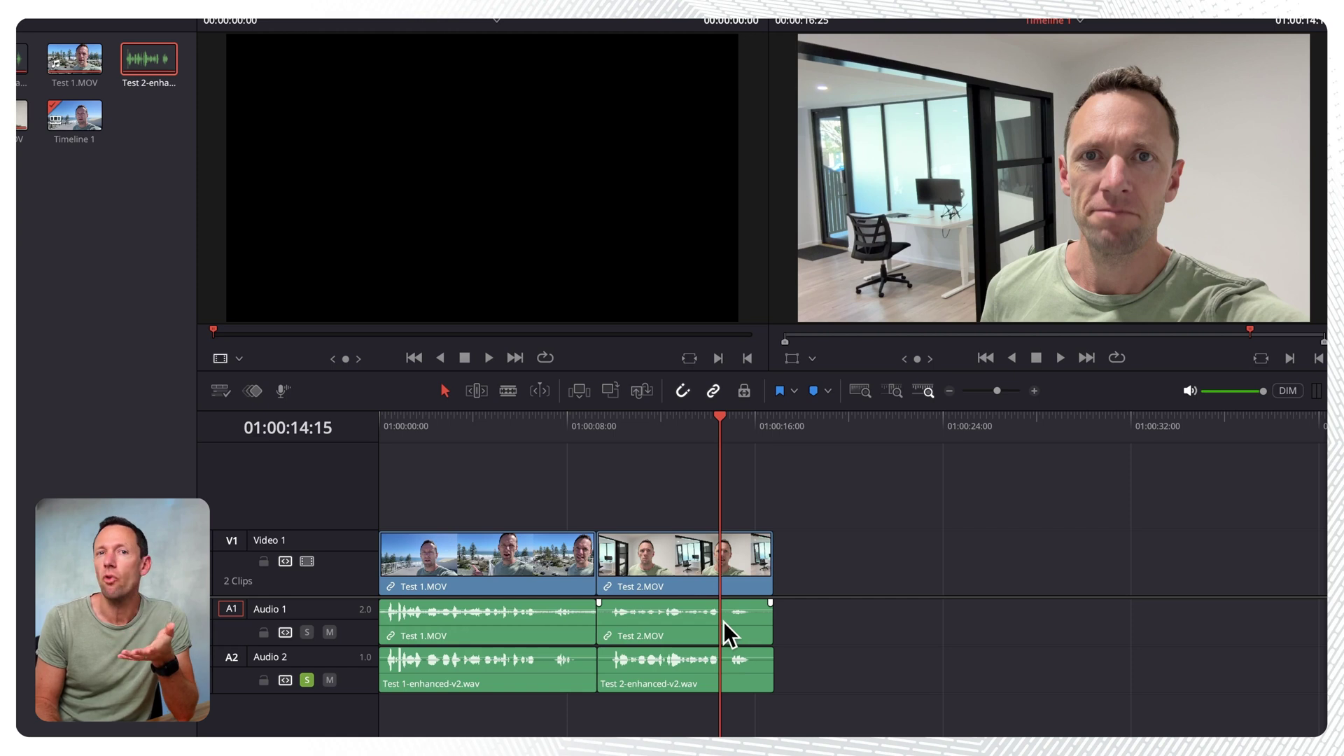
Step: Play the Test 1.MOV section from the timeline start with original and enhanced audio tracks mixed together
{"action": "left_click", "coordinate": [456, 420]}
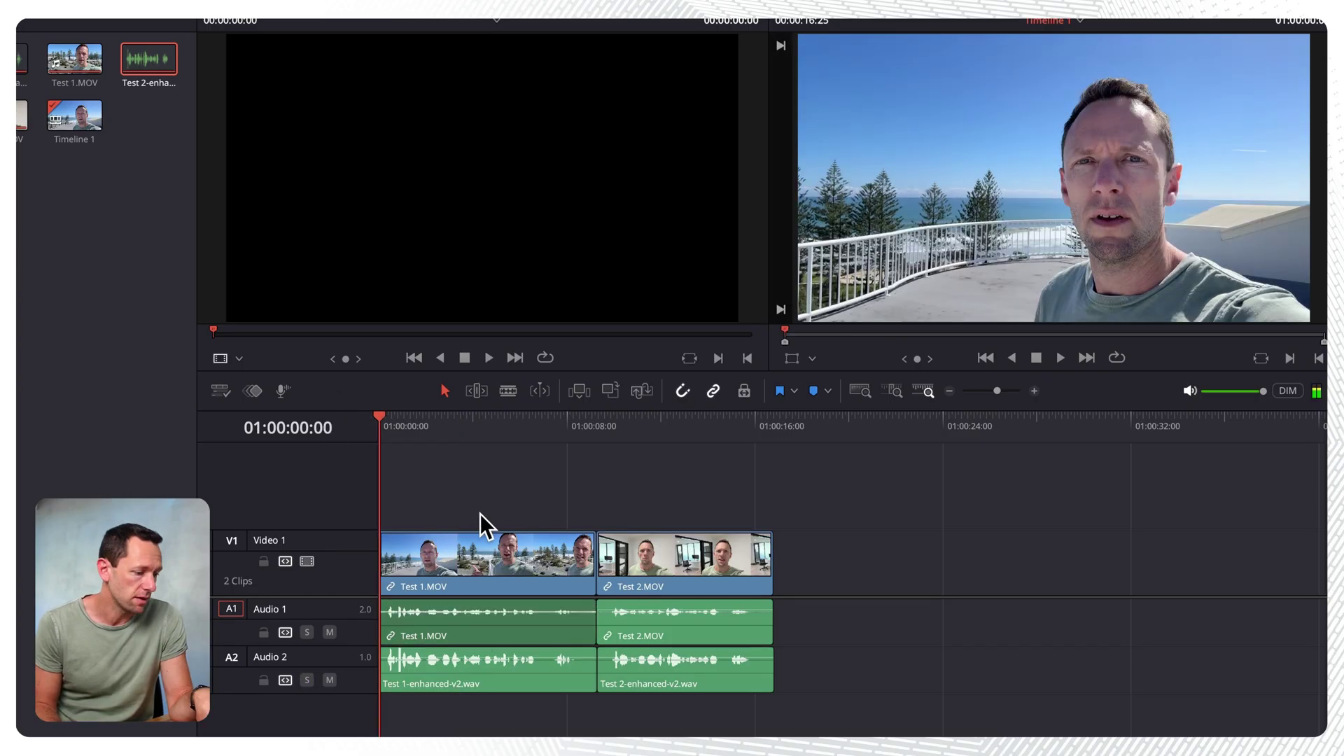
{"action": "key", "text": "space"}
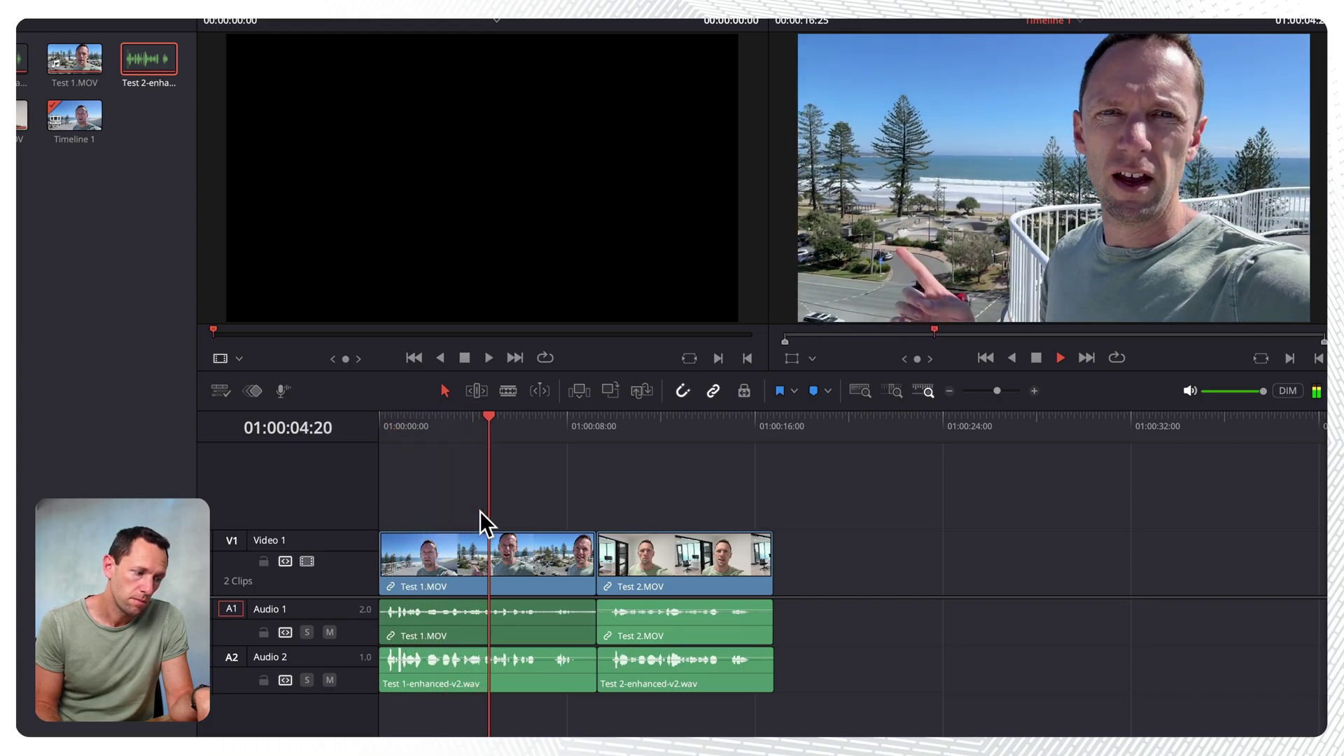
{"action": "key", "text": "space"}
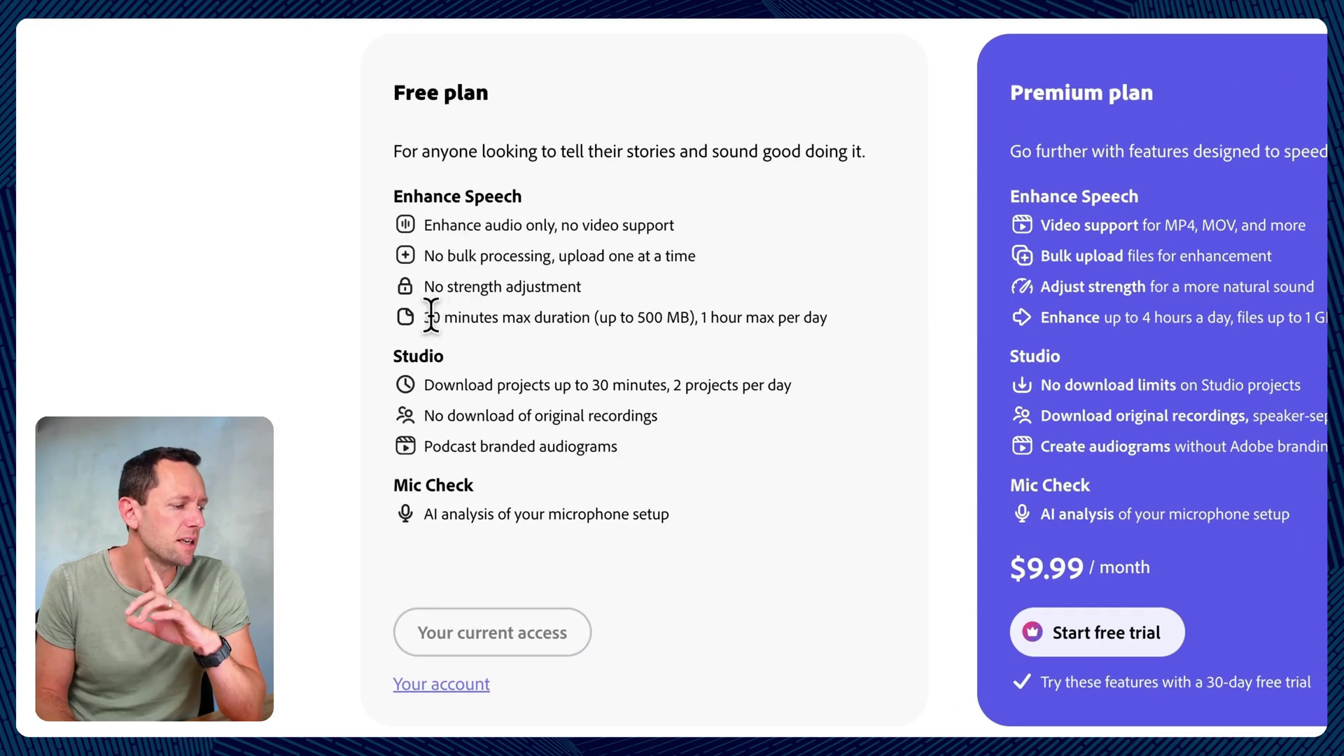
Step: Switch back to Adobe Podcast and highlight the maximum duration limit for Enhance Speech on the free plan
{"action": "left_click_drag", "start_coordinate": [424, 317], "coordinate": [593, 317]}
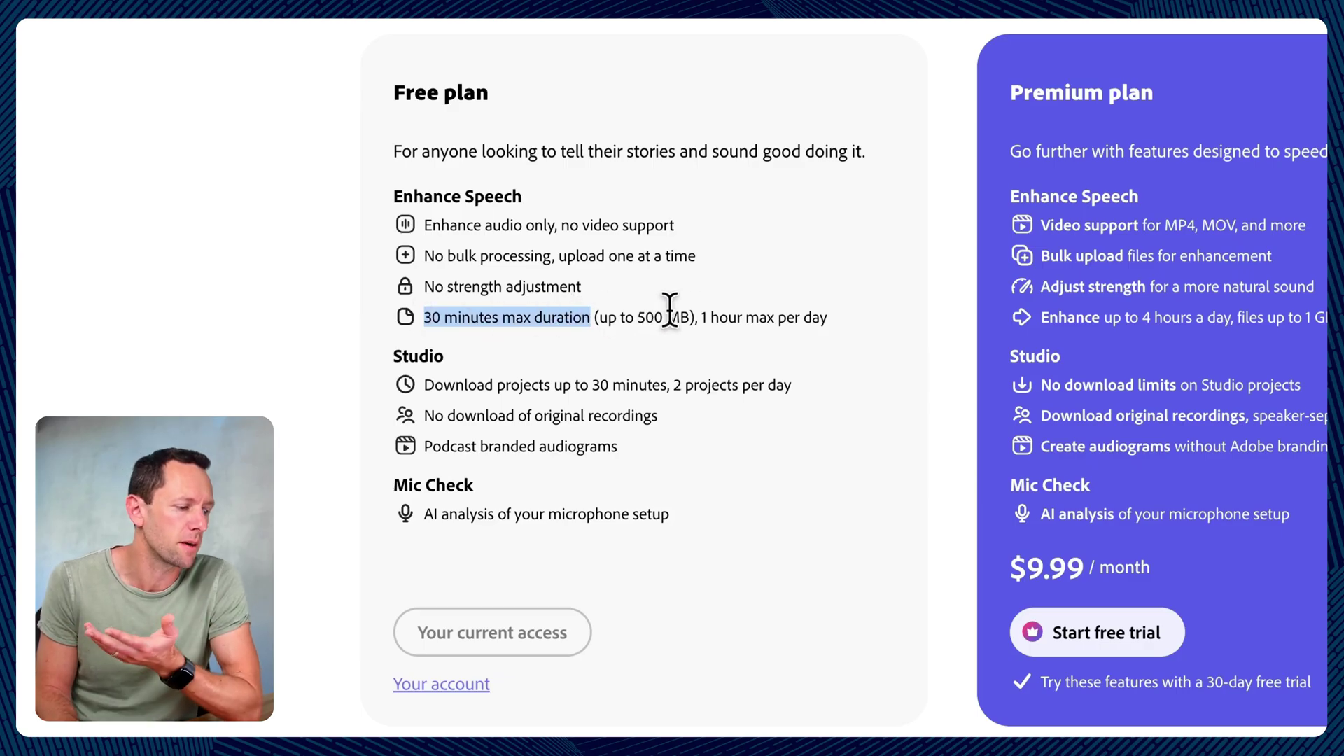
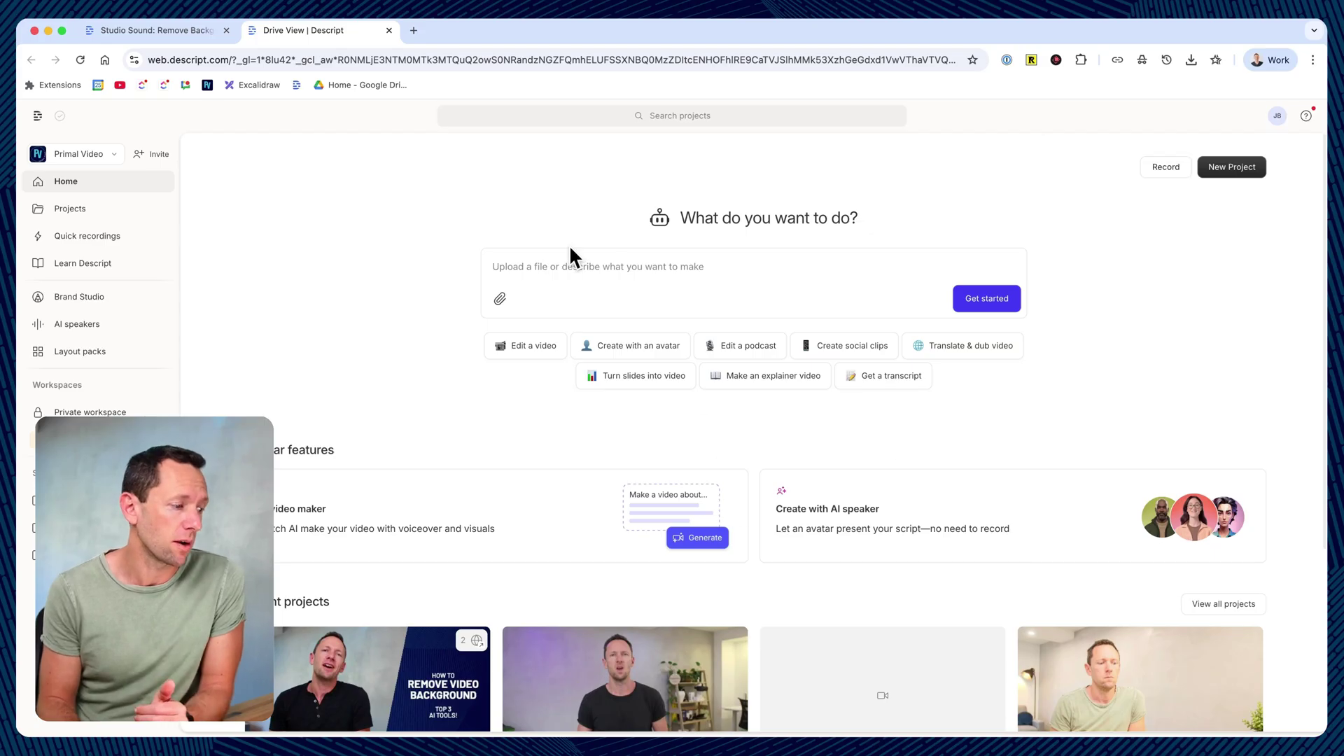
Step: Create a new project in Descript and import Test 1.MOV and Test 2.MOV from the Desktop for transcription
{"action": "left_click", "coordinate": [1254, 166]}
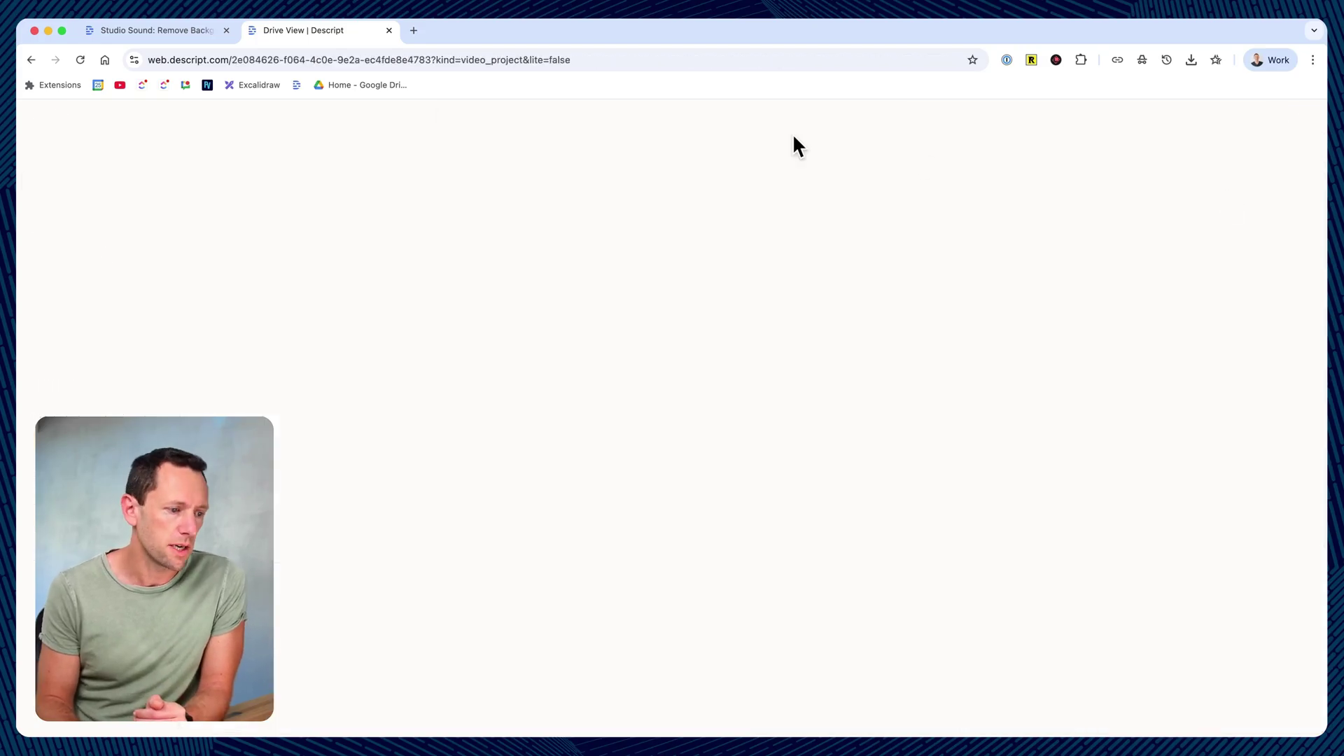
{"action": "left_click", "coordinate": [728, 362]}
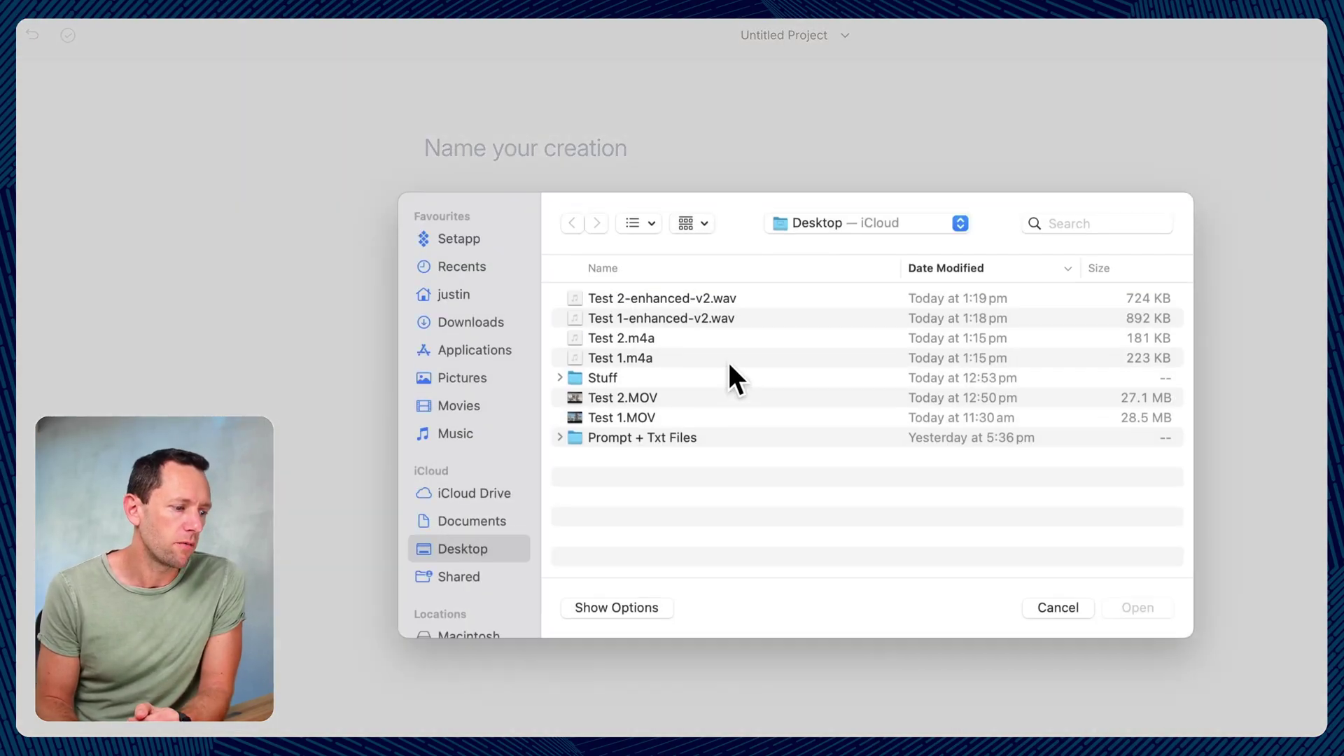
{"action": "left_click", "coordinate": [630, 417]}
{"action": "left_click", "coordinate": [636, 395], "text": "shift"}
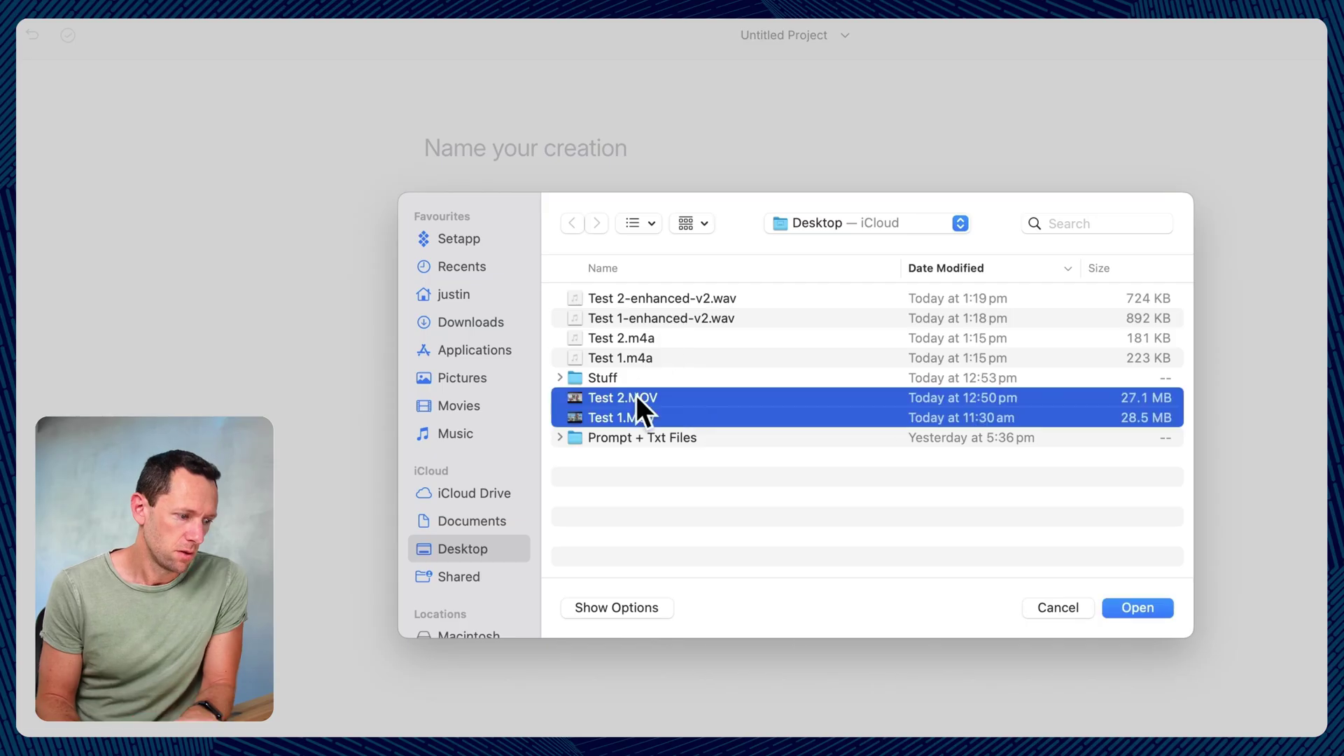
{"action": "left_click", "coordinate": [1151, 612]}
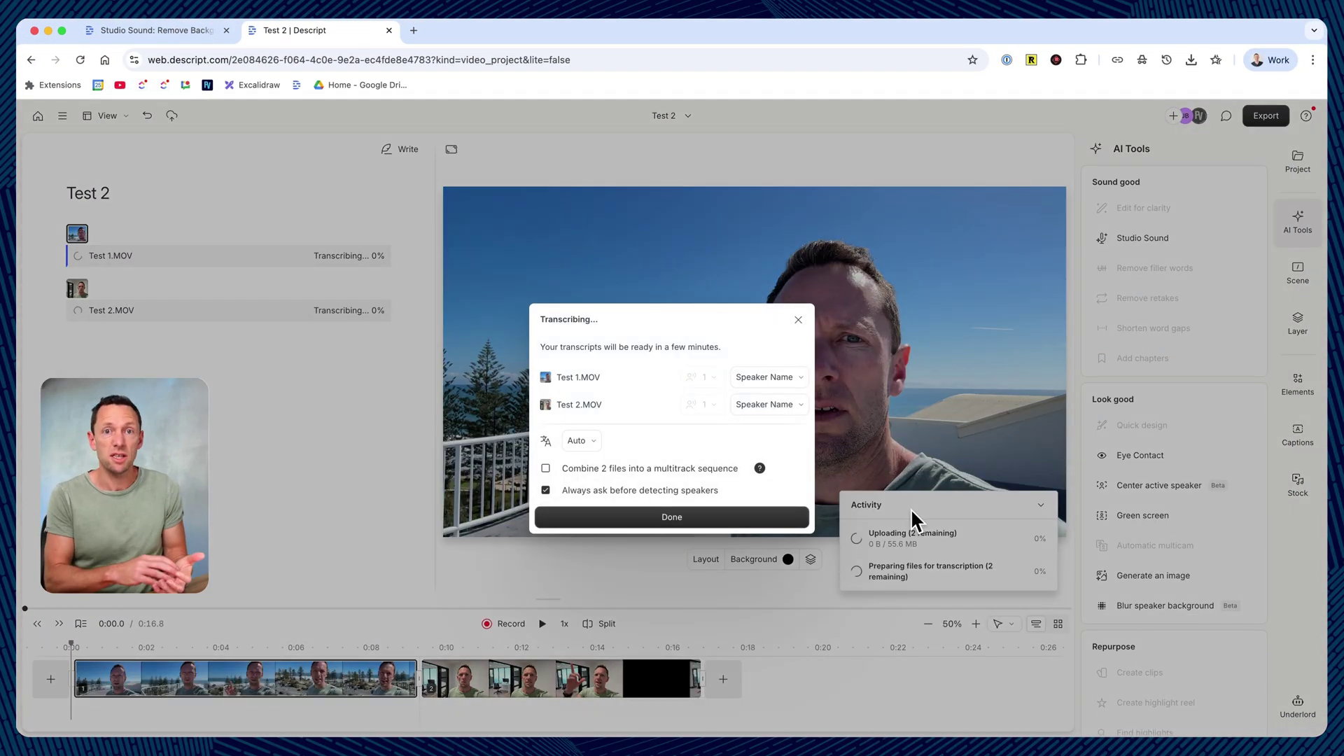
{"action": "left_click", "coordinate": [910, 508]}
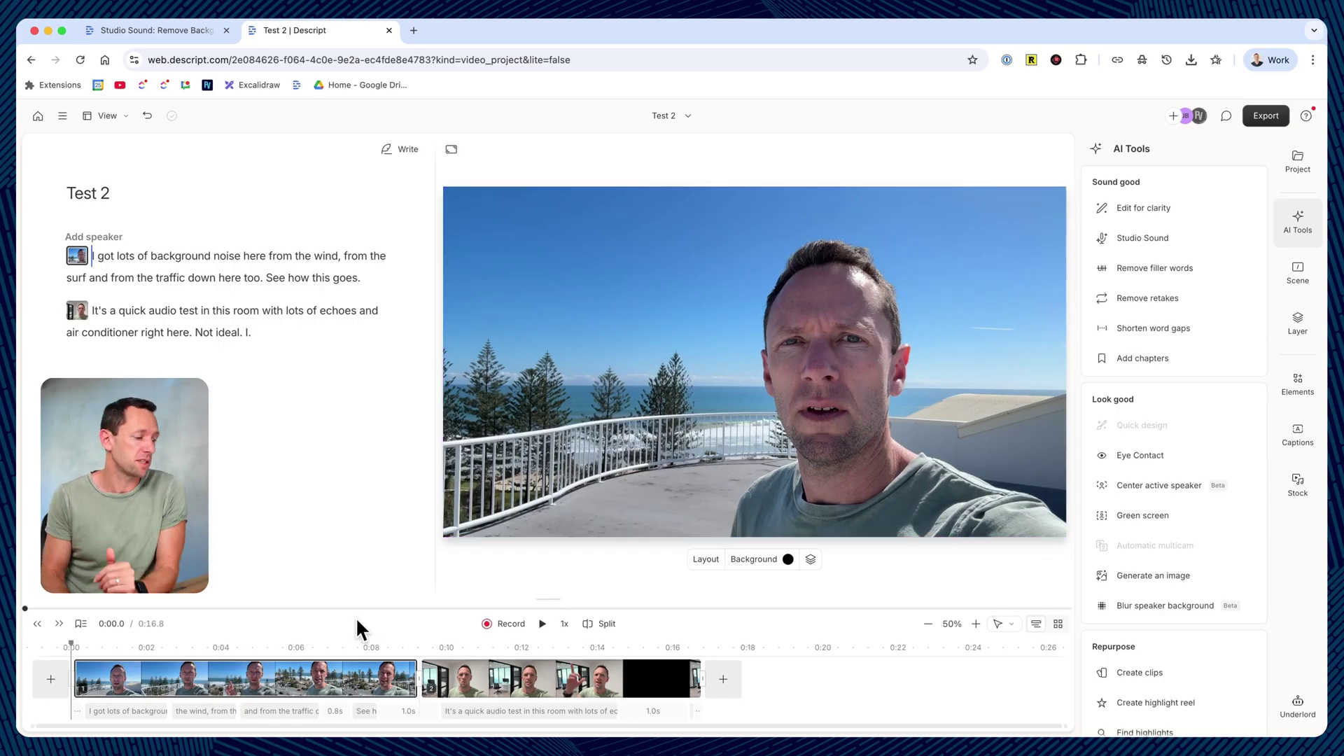
Step: Apply the Studio Sound AI tool to the Test 1.MOV clip
{"action": "left_click", "coordinate": [209, 682]}
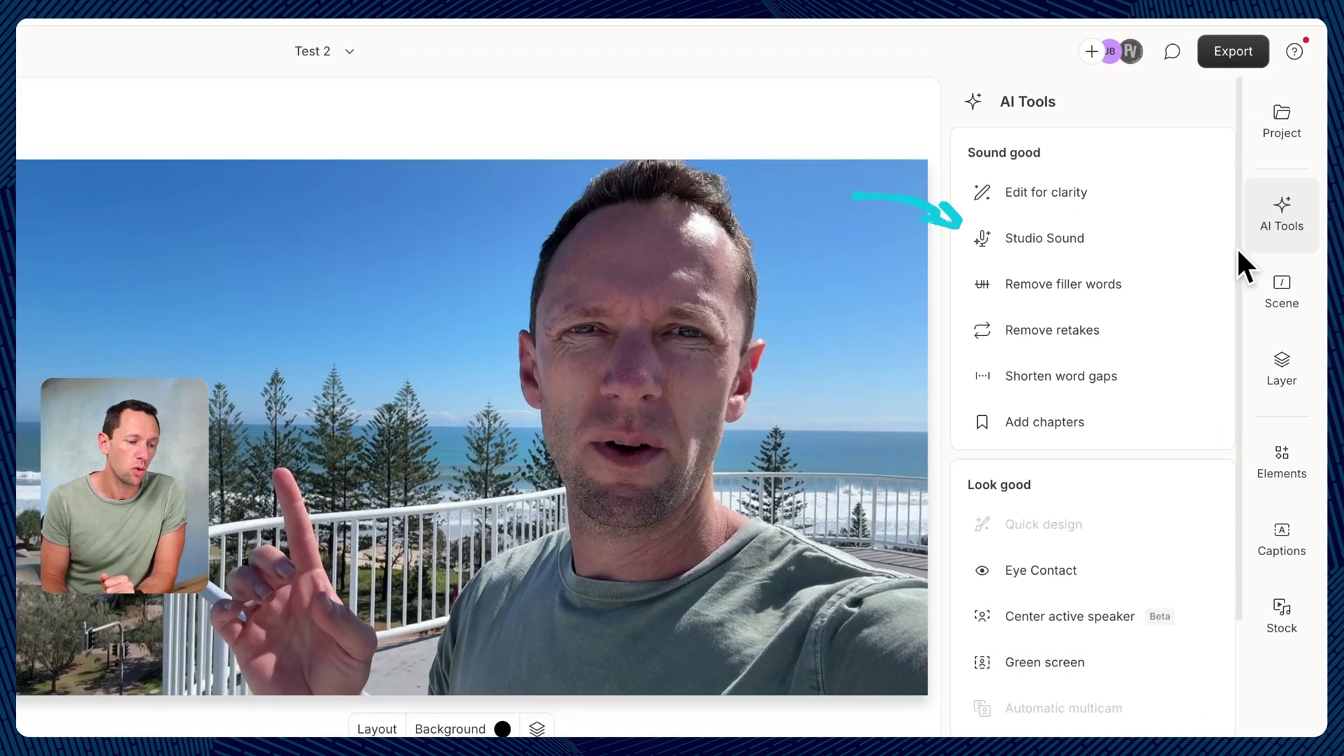
{"action": "left_click", "coordinate": [1106, 243]}
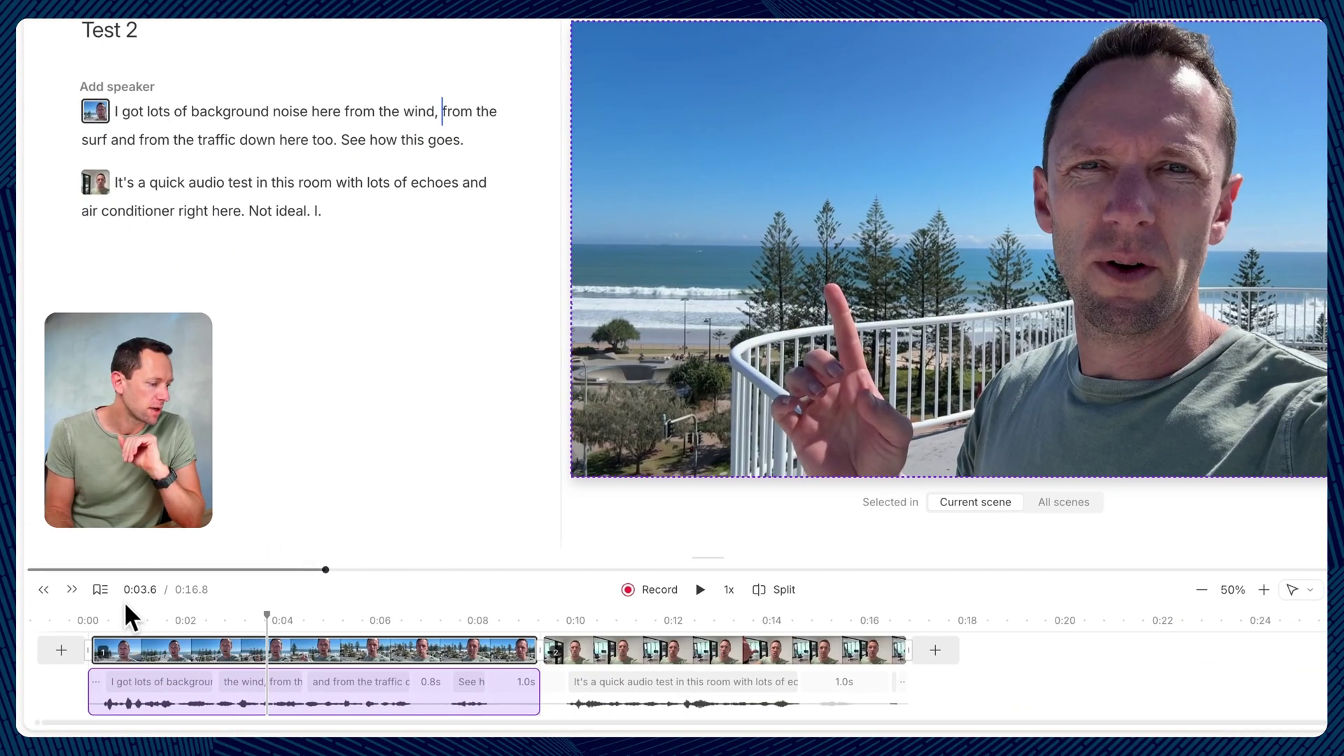
Step: Play the project from the beginning through both clips to hear the Studio Sound results
{"action": "left_click", "coordinate": [88, 619]}
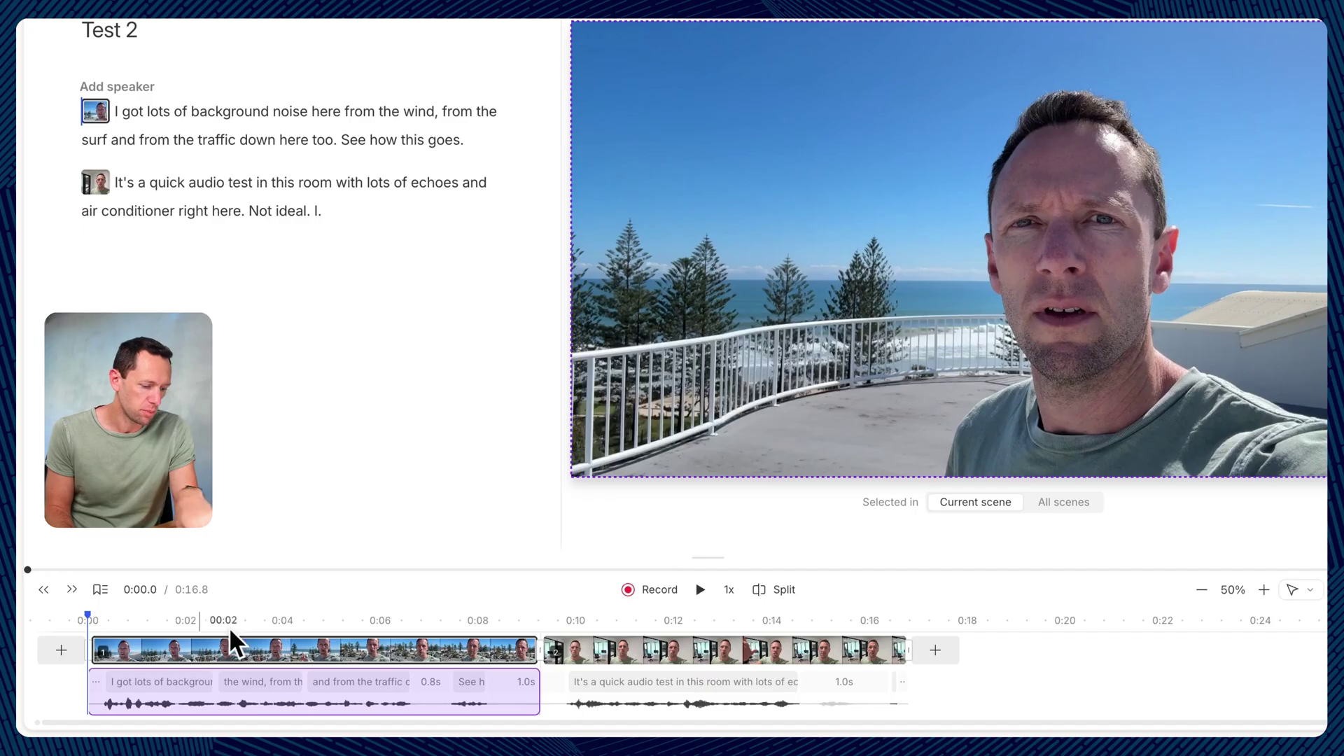
{"action": "left_click", "coordinate": [700, 588]}
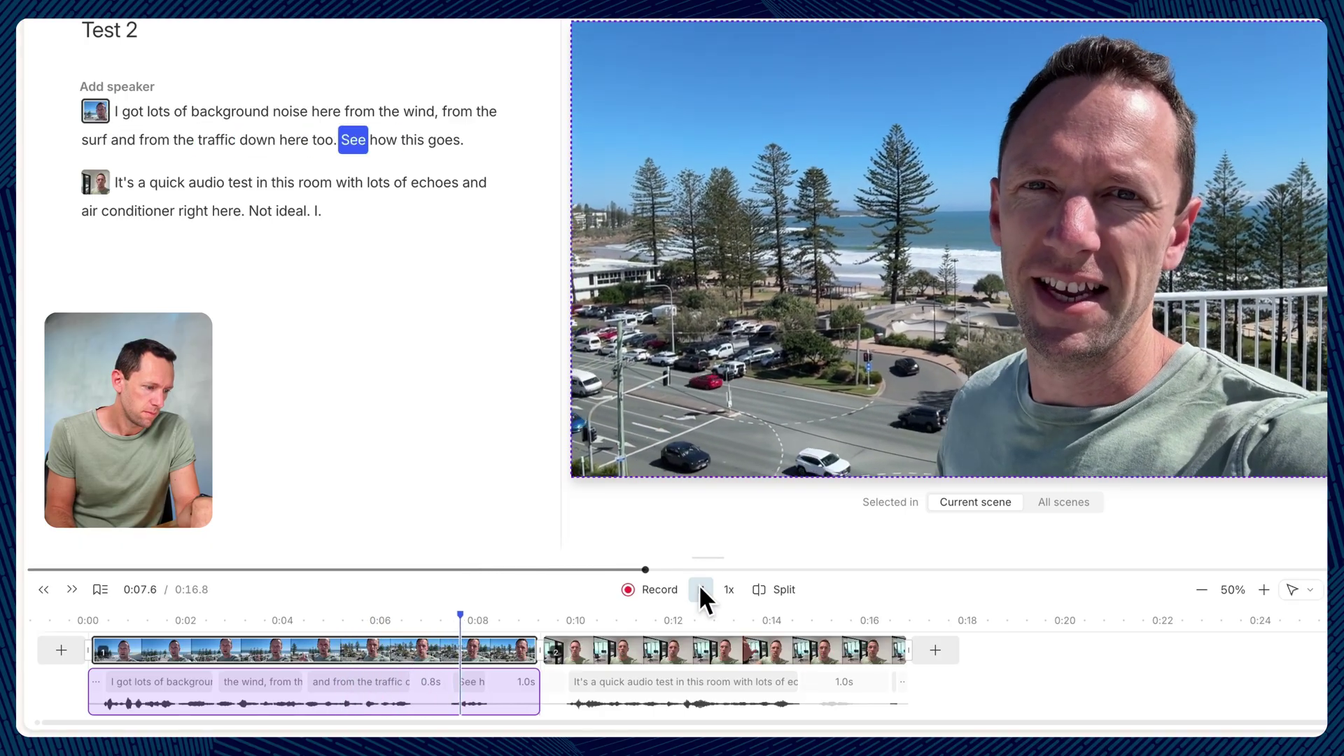
{"action": "left_click", "coordinate": [699, 583]}
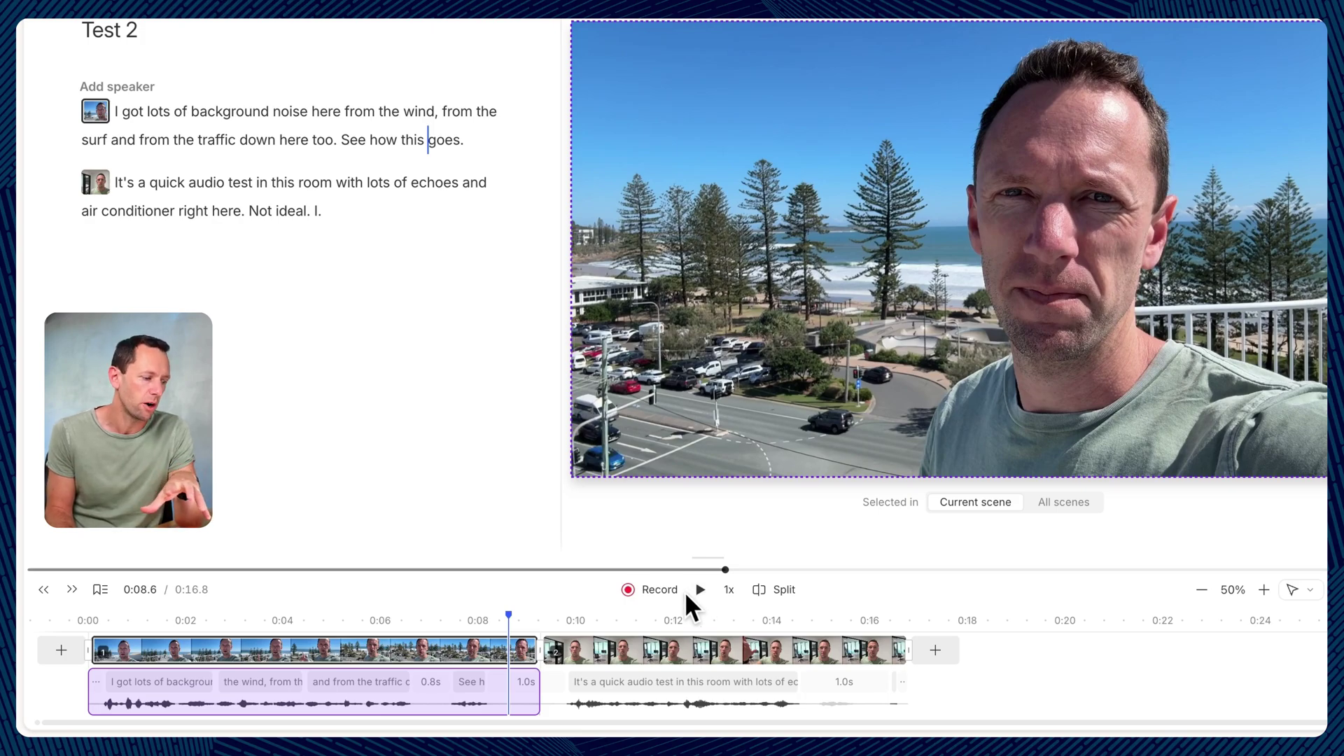
{"action": "left_click", "coordinate": [703, 592]}
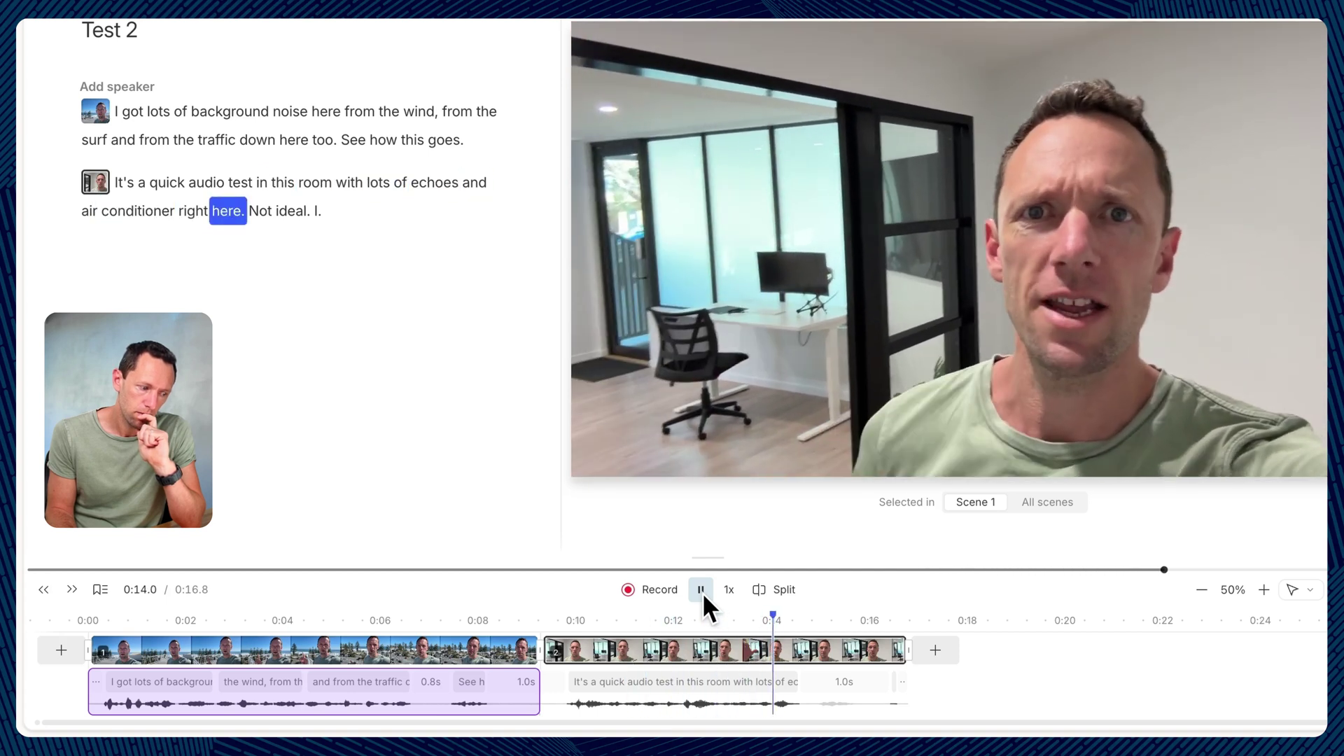
{"action": "left_click", "coordinate": [703, 592]}
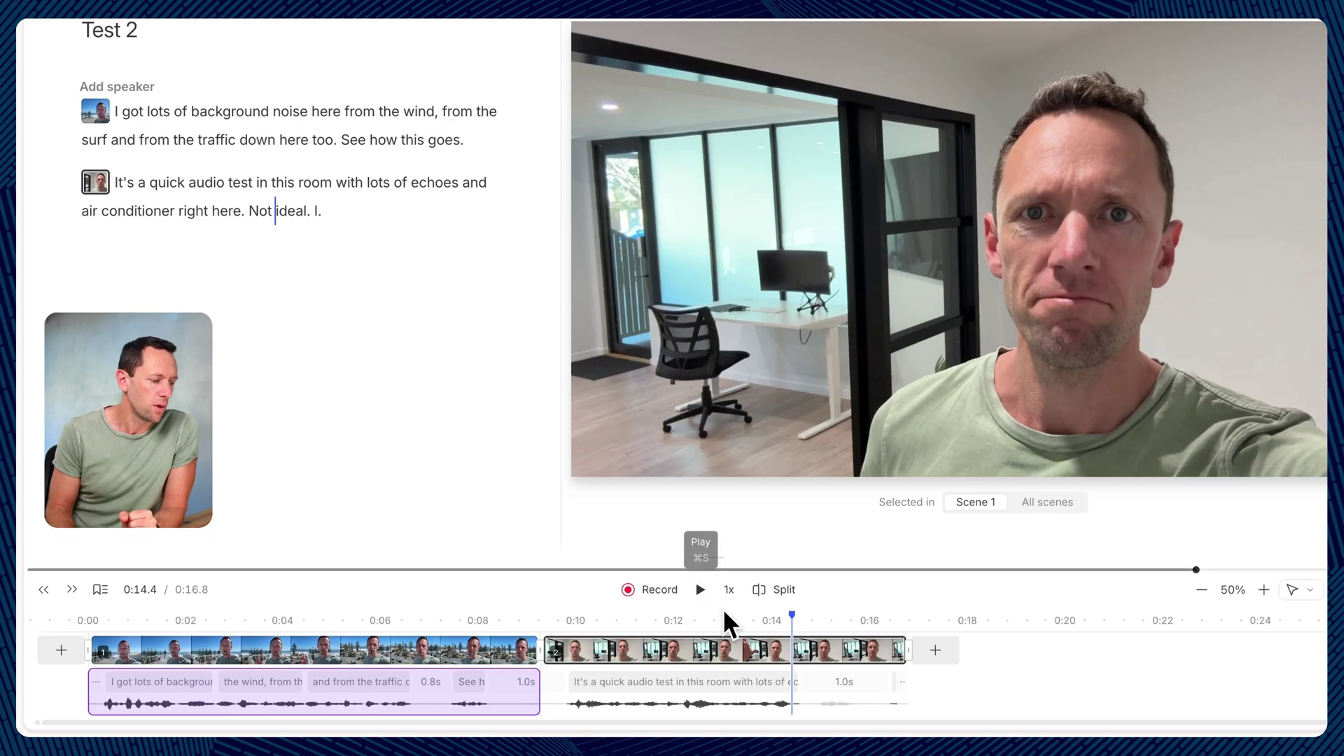
Step: Lower the Studio Sound intensity on the second clip's audio to about 74%
{"action": "left_click", "coordinate": [721, 679]}
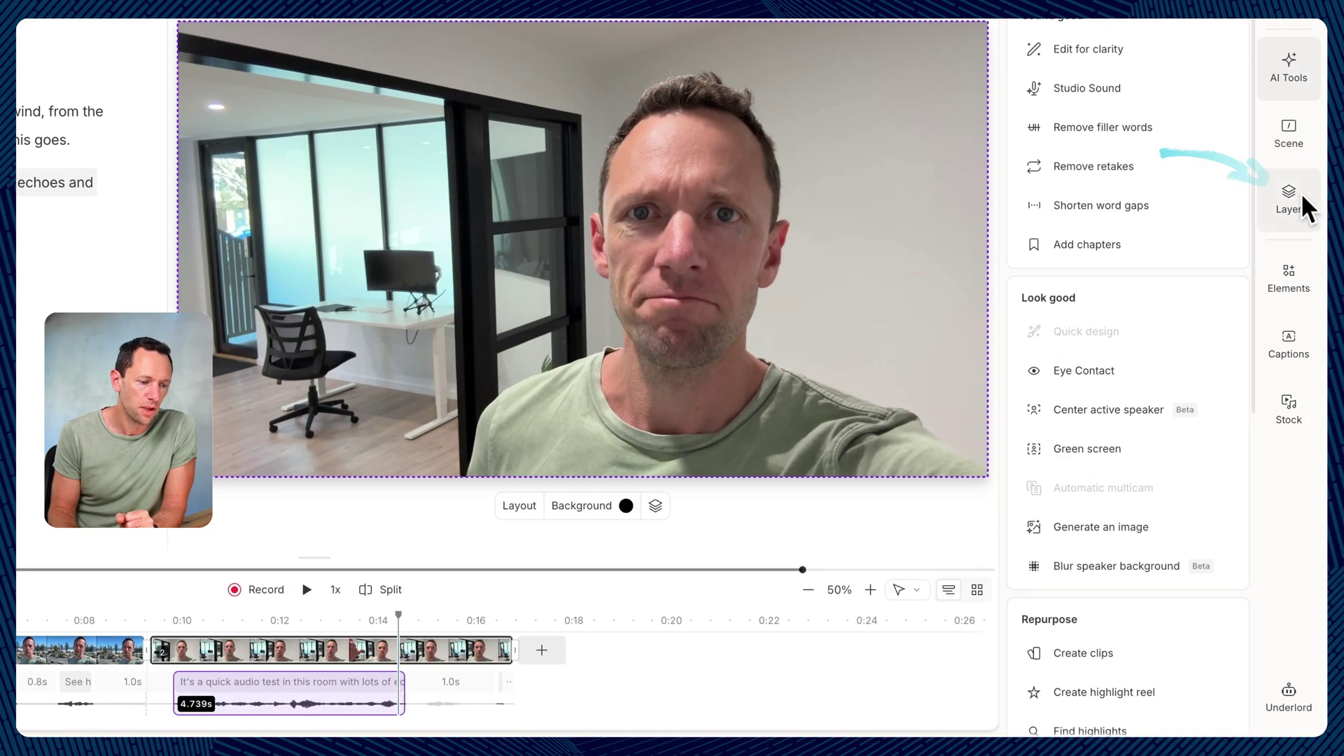
{"action": "left_click", "coordinate": [1302, 197]}
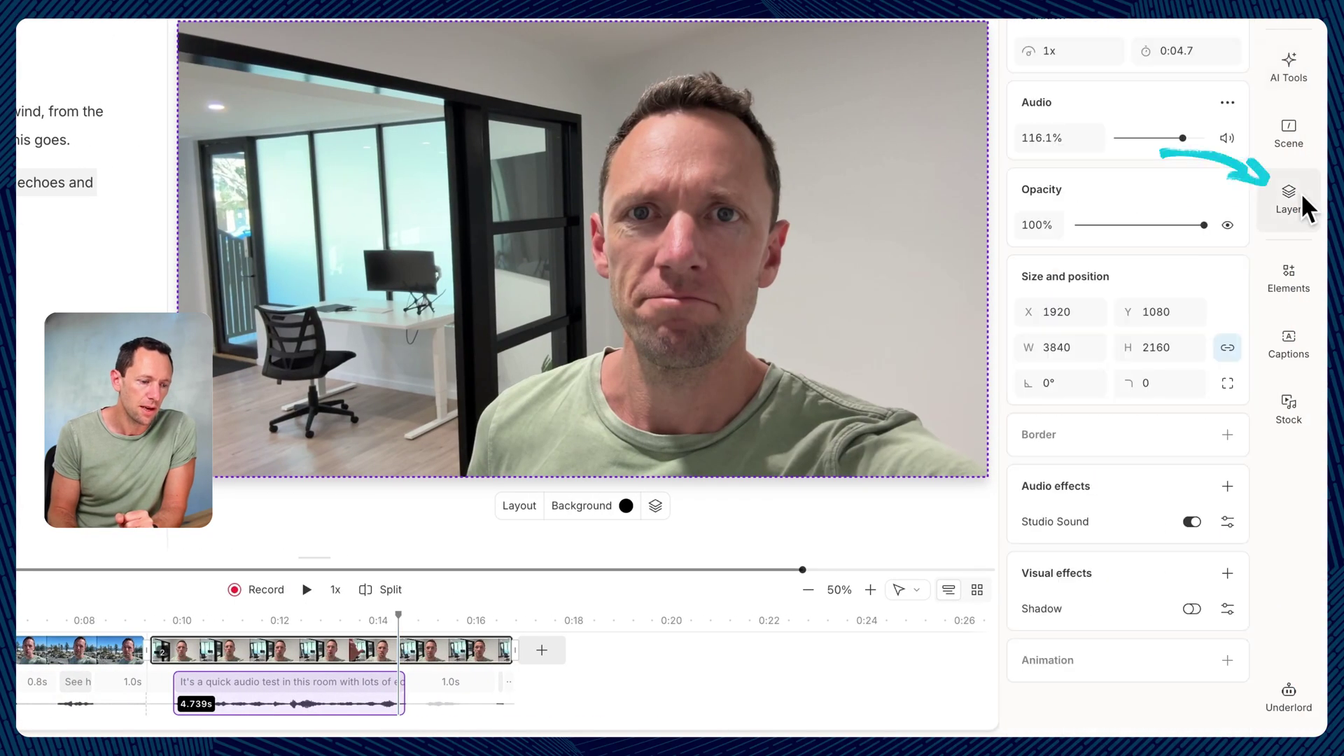
{"action": "left_click", "coordinate": [1228, 522]}
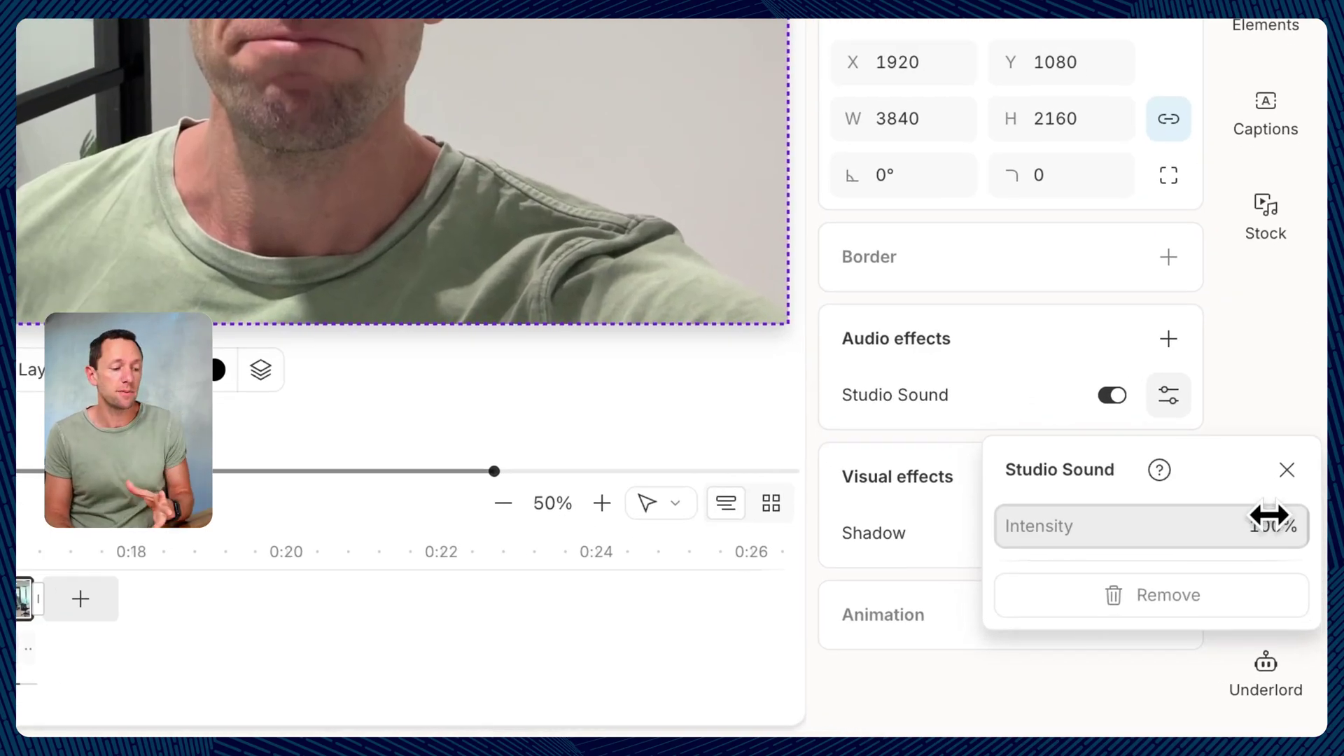
{"action": "left_click", "coordinate": [1269, 515]}
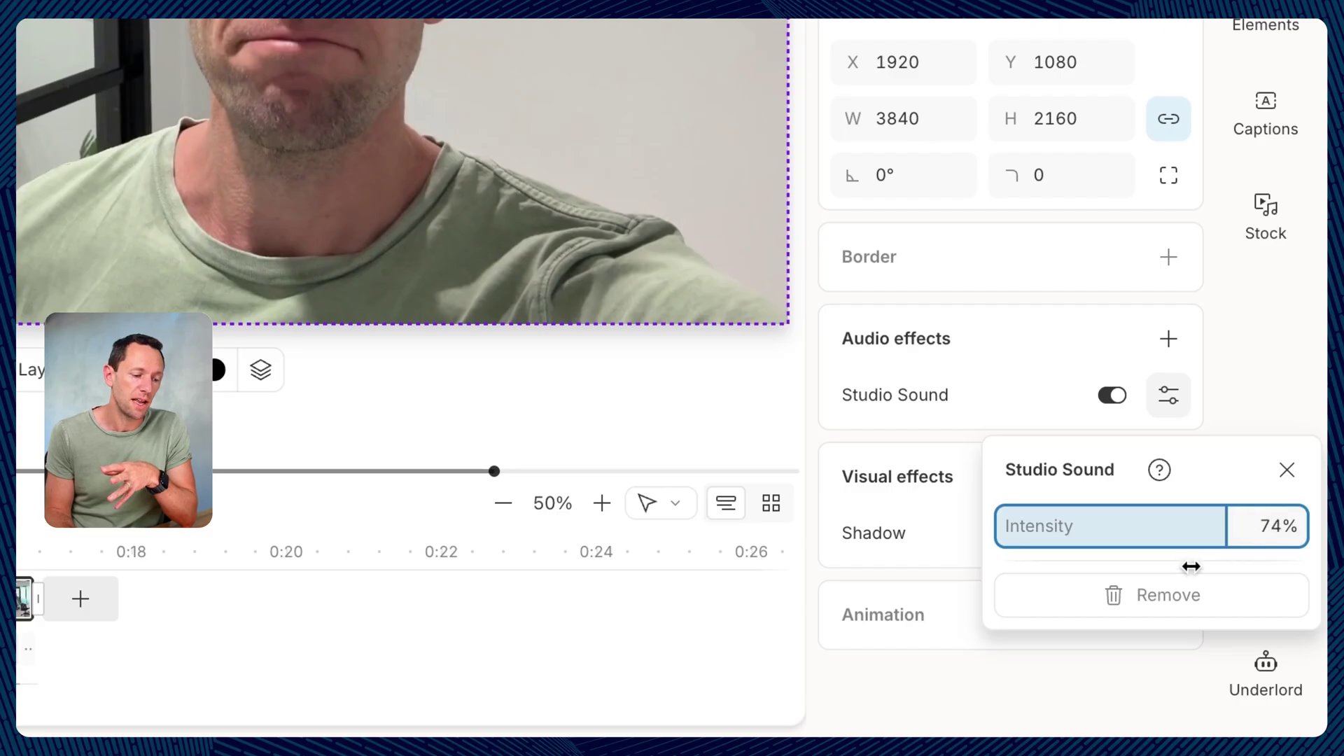
{"action": "left_click_drag", "start_coordinate": [1180, 566], "coordinate": [1180, 566]}
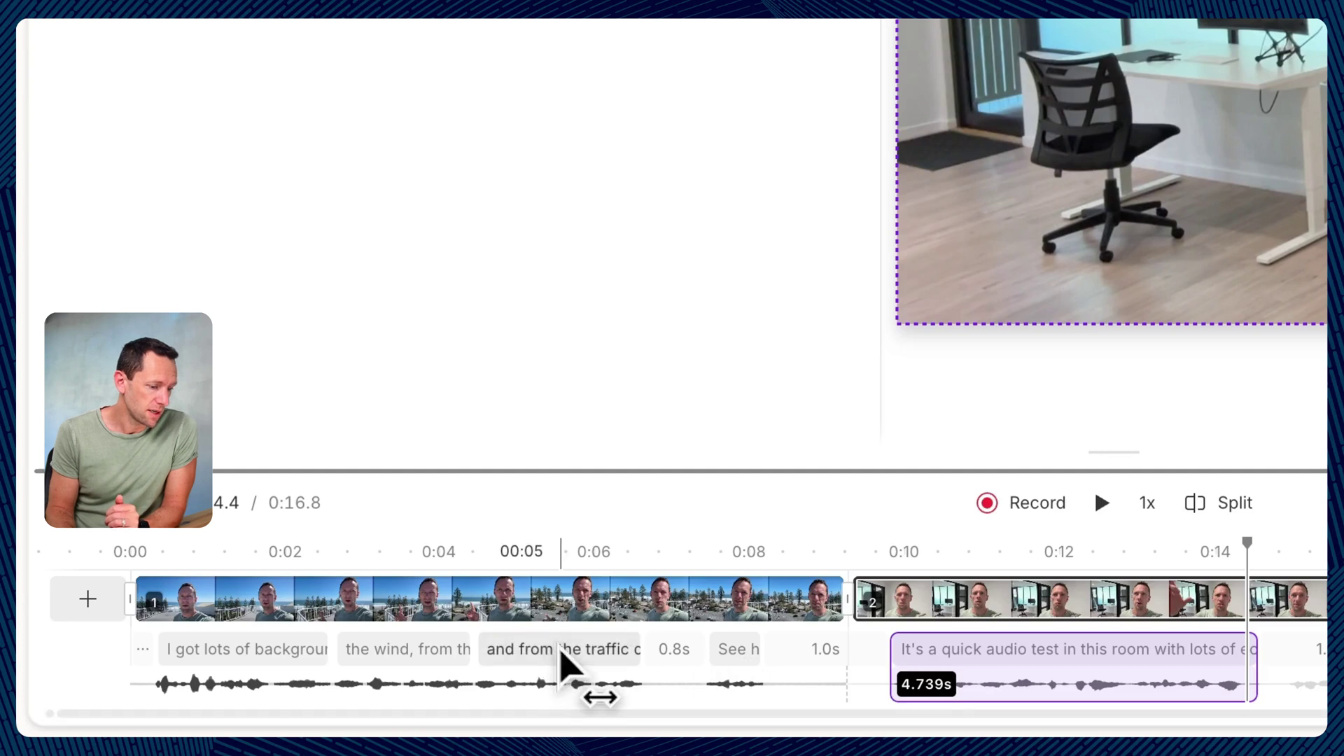
Step: Play the first clip from the start and the second clip from 0:09 to hear the Studio Sound results
{"action": "left_click", "coordinate": [562, 654]}
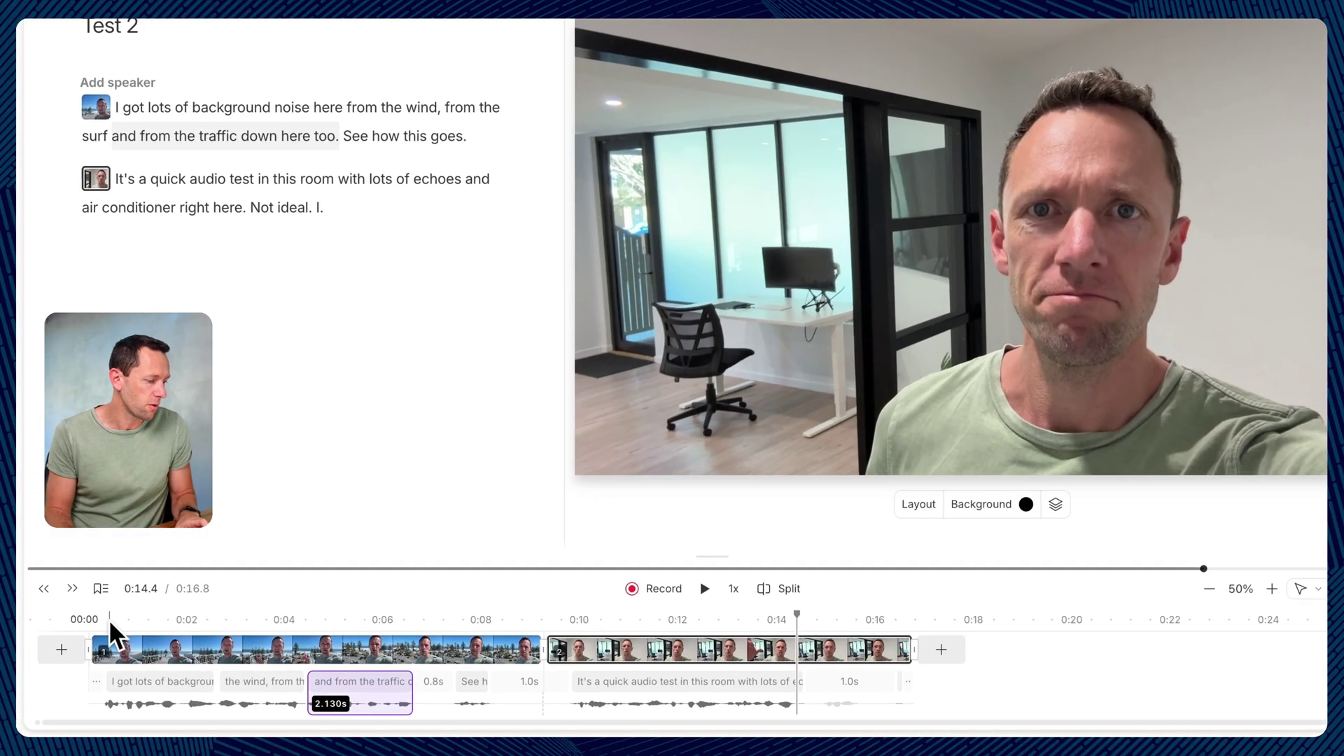
{"action": "left_click", "coordinate": [86, 620]}
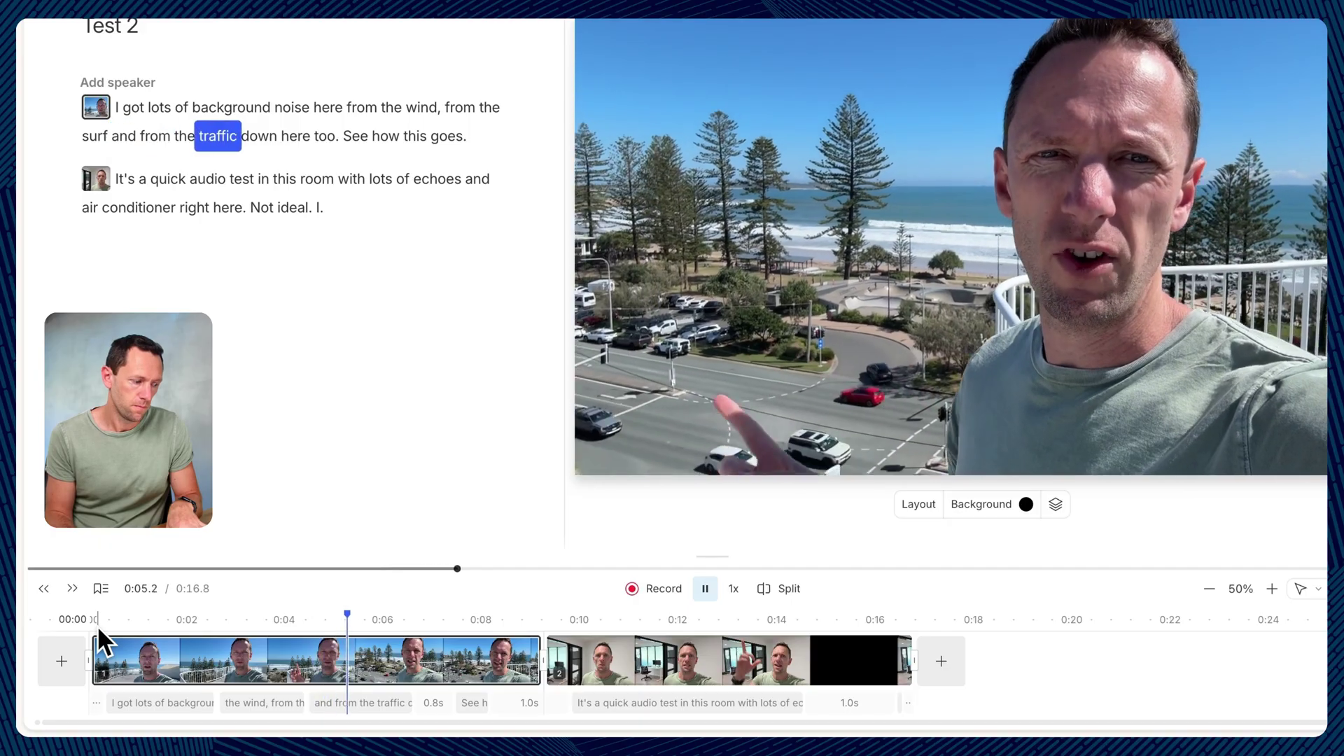
{"action": "key", "text": "space"}
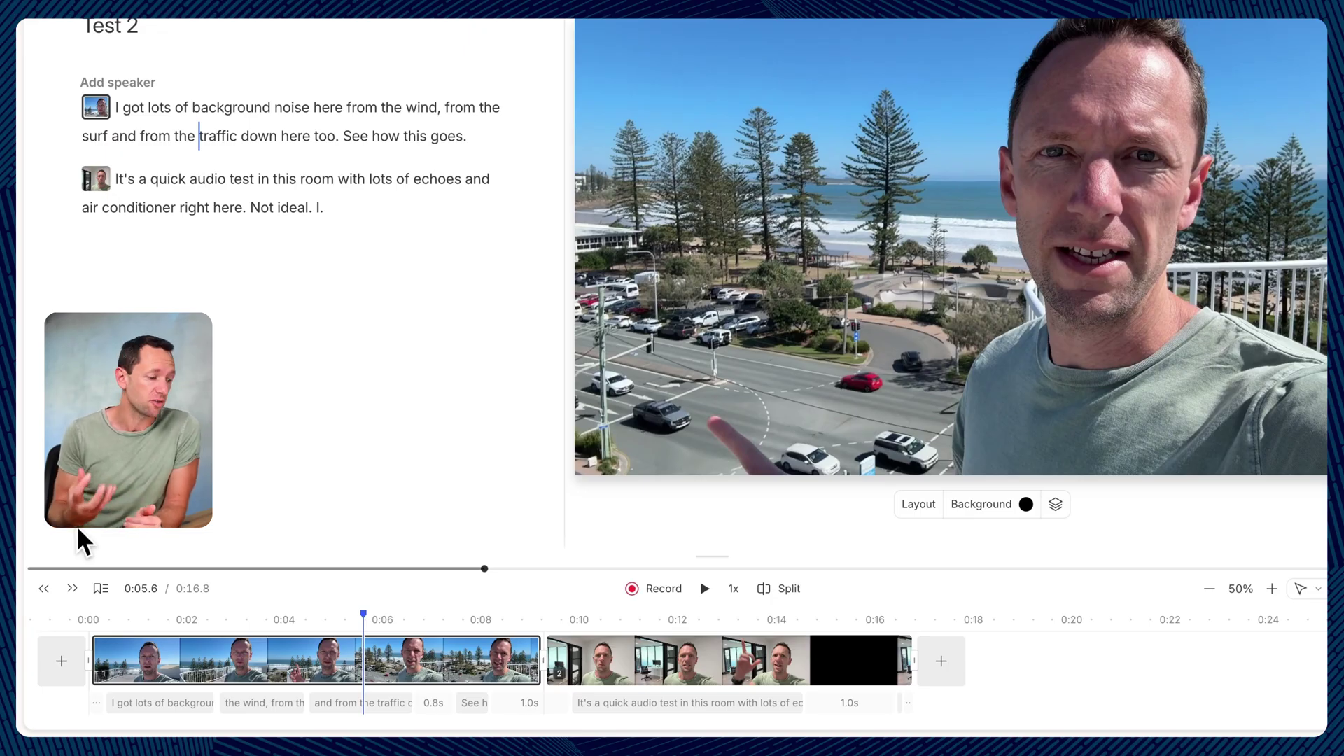
{"action": "left_click", "coordinate": [560, 619]}
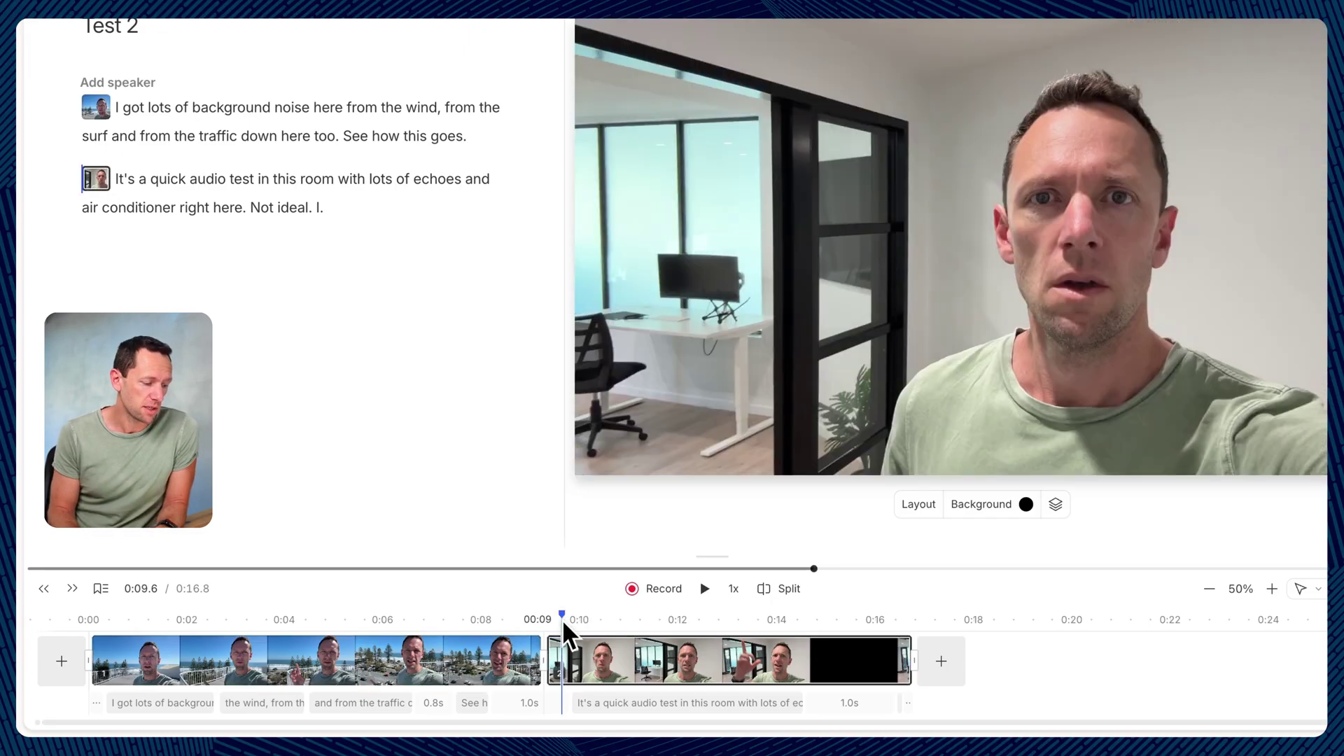
{"action": "key", "text": "space"}
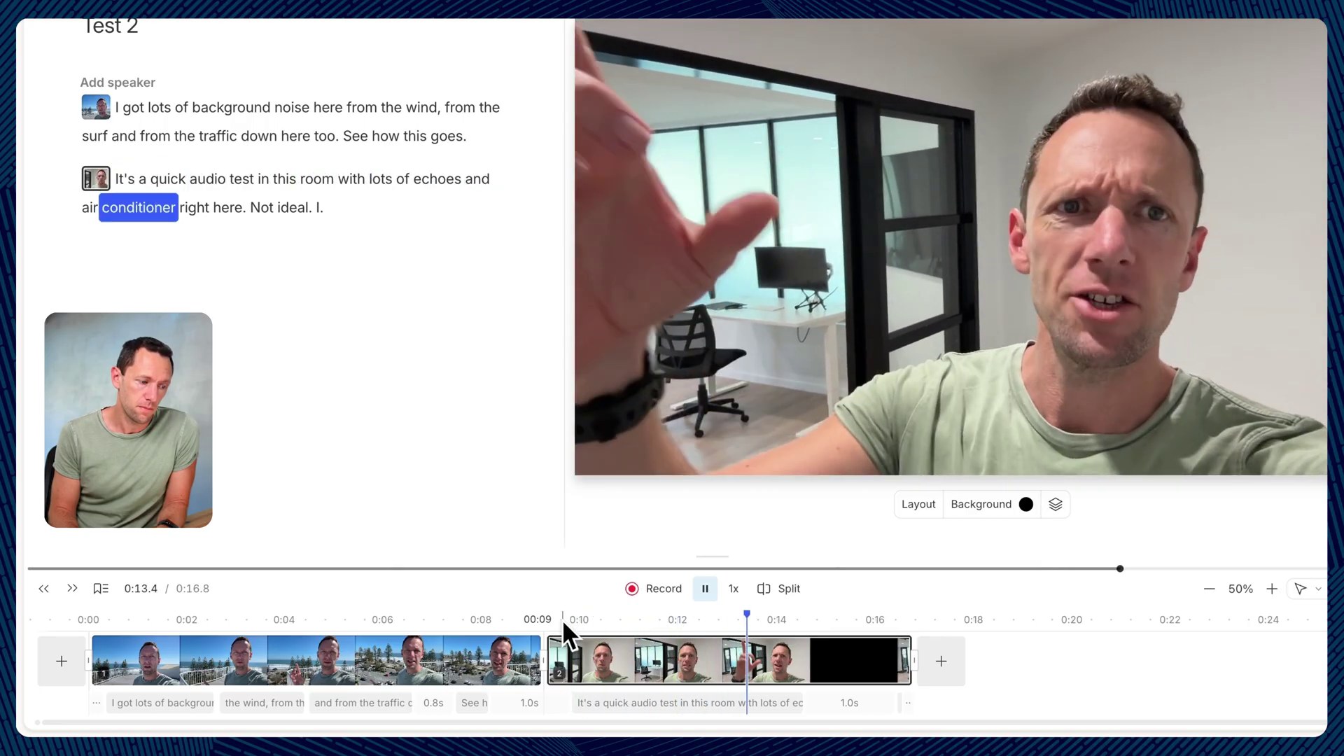
{"action": "key", "text": "space"}
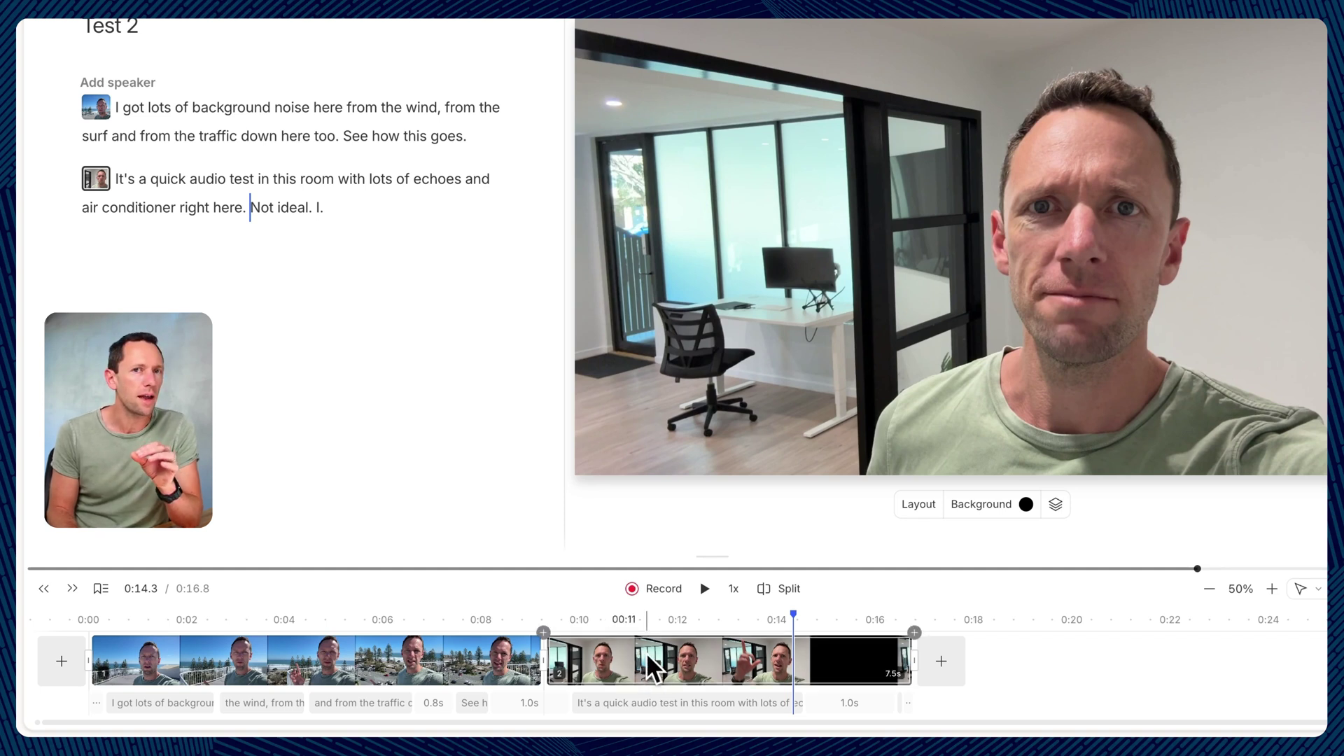
Step: Set the Studio Sound intensity of the second clip's audio to 81%
{"action": "left_click", "coordinate": [670, 661]}
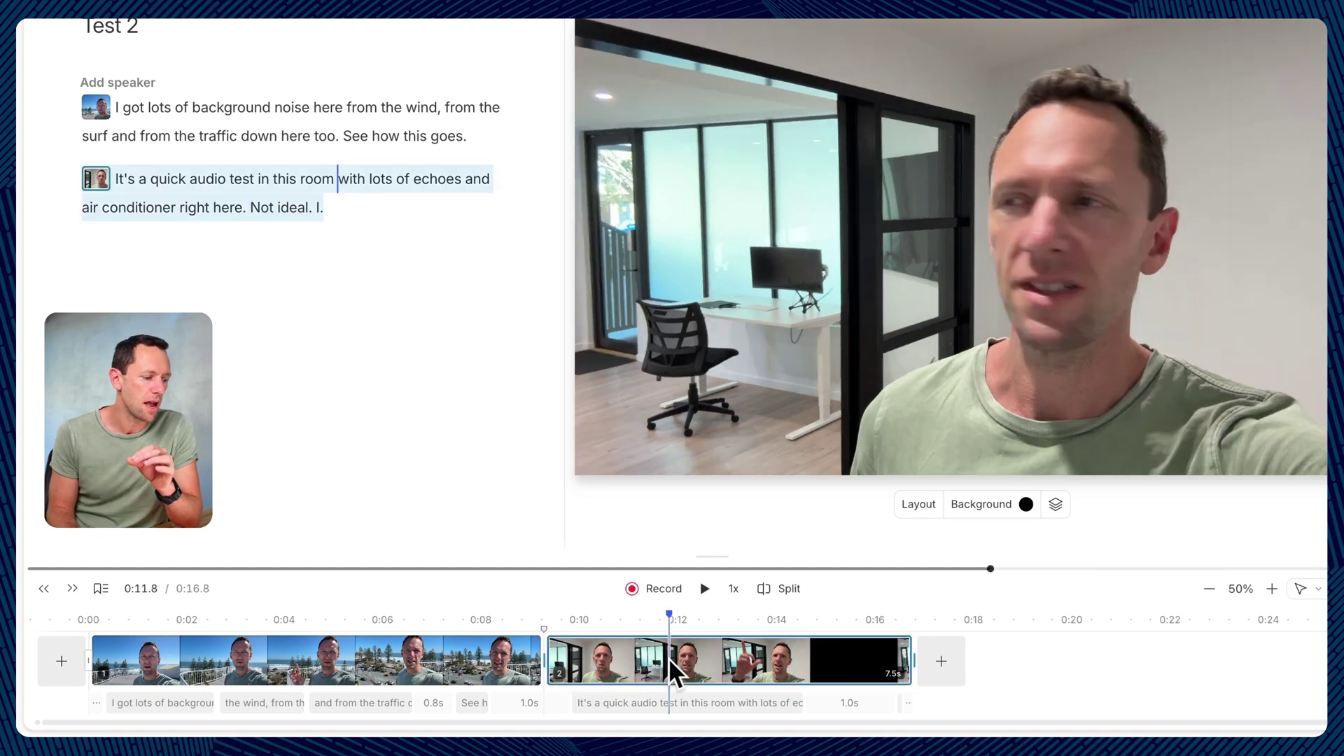
{"action": "left_click", "coordinate": [676, 707]}
{"action": "left_click", "coordinate": [1225, 524]}
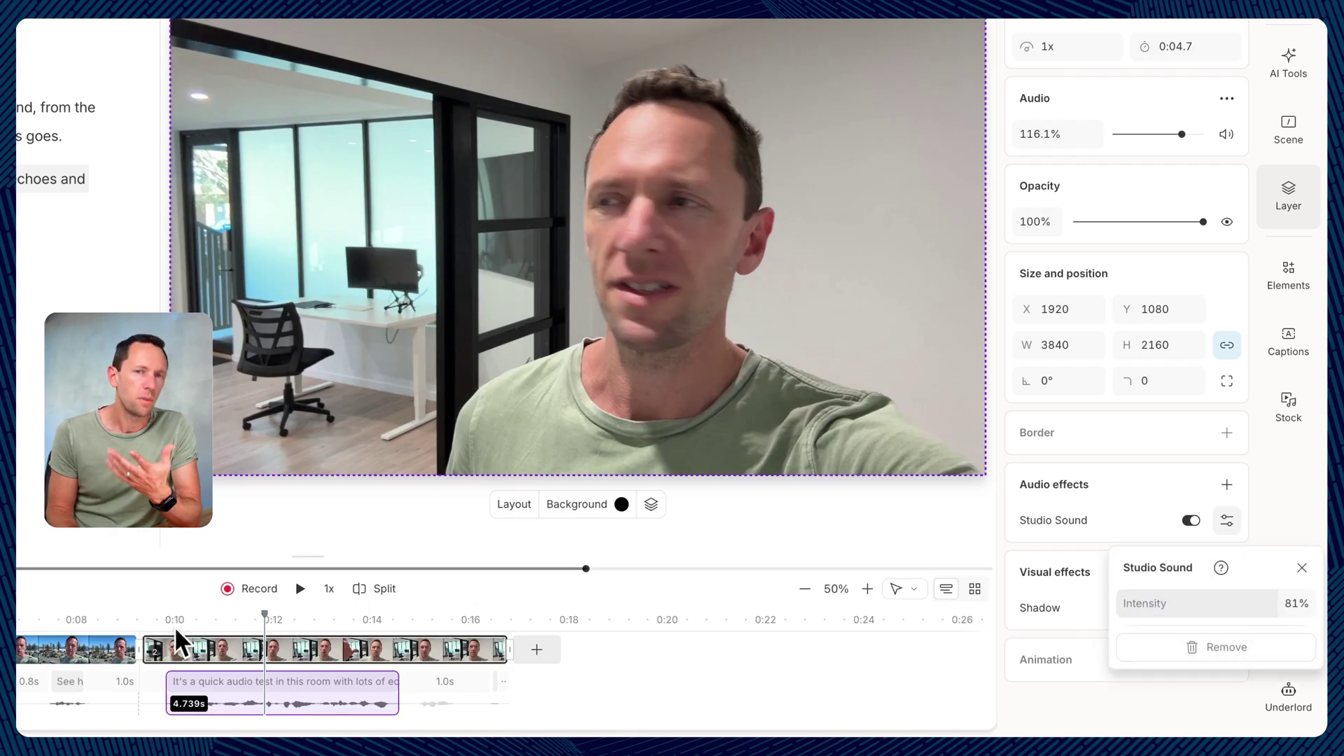
{"action": "key", "text": "Escape"}
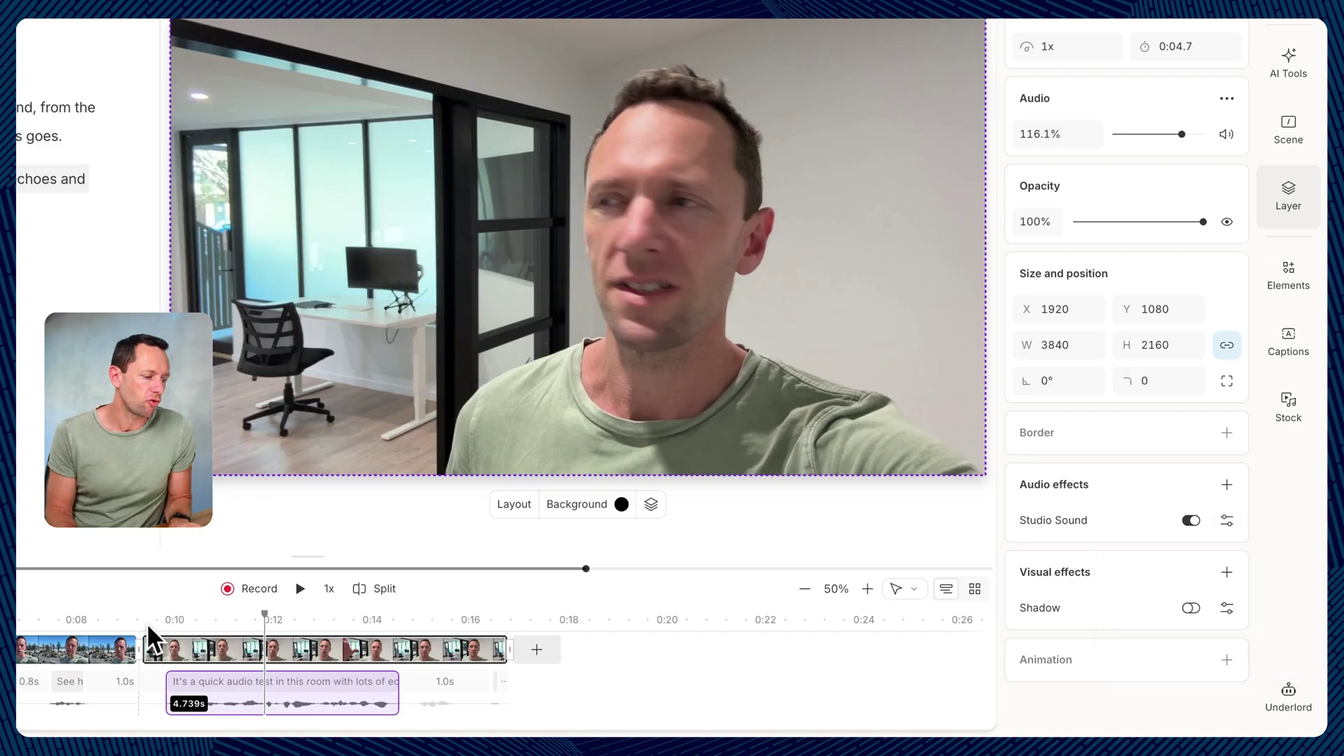
Step: Replay the second clip from its beginning with the adjusted Studio Sound intensity
{"action": "left_click", "coordinate": [147, 619]}
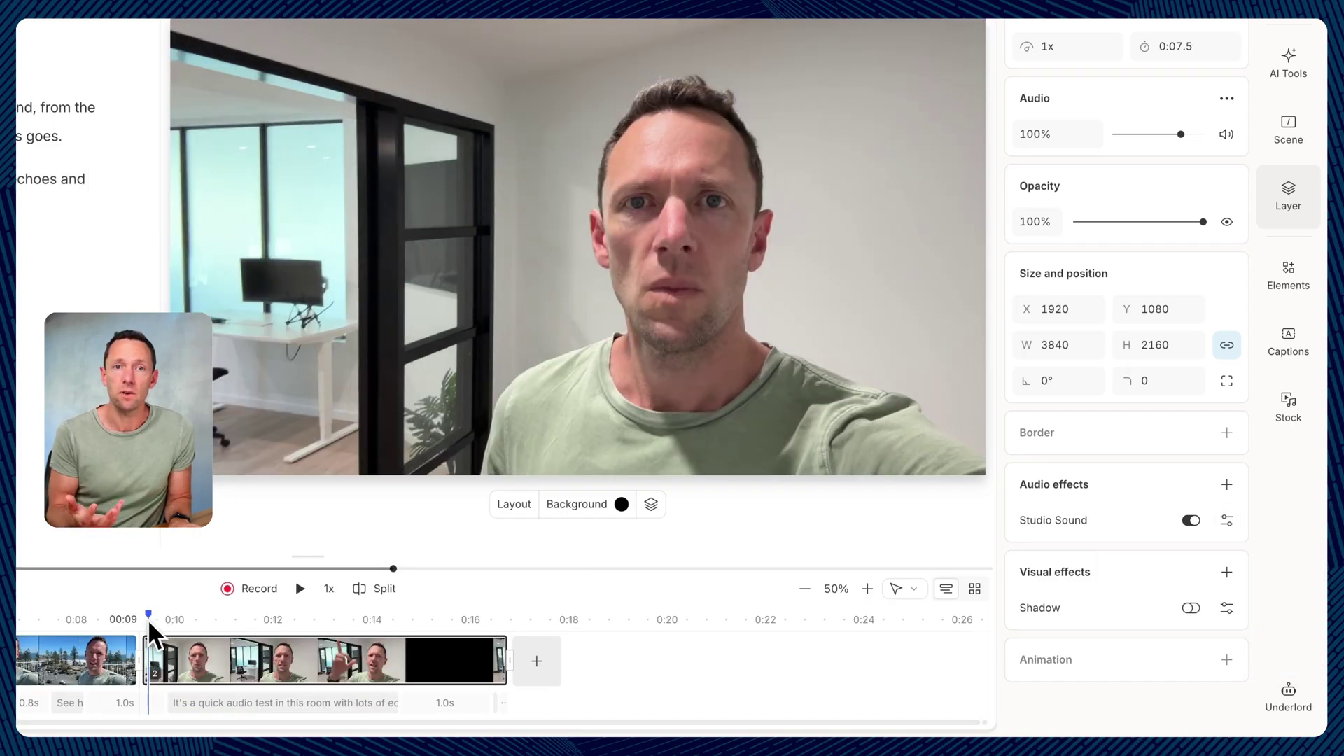
{"action": "key", "text": "space"}
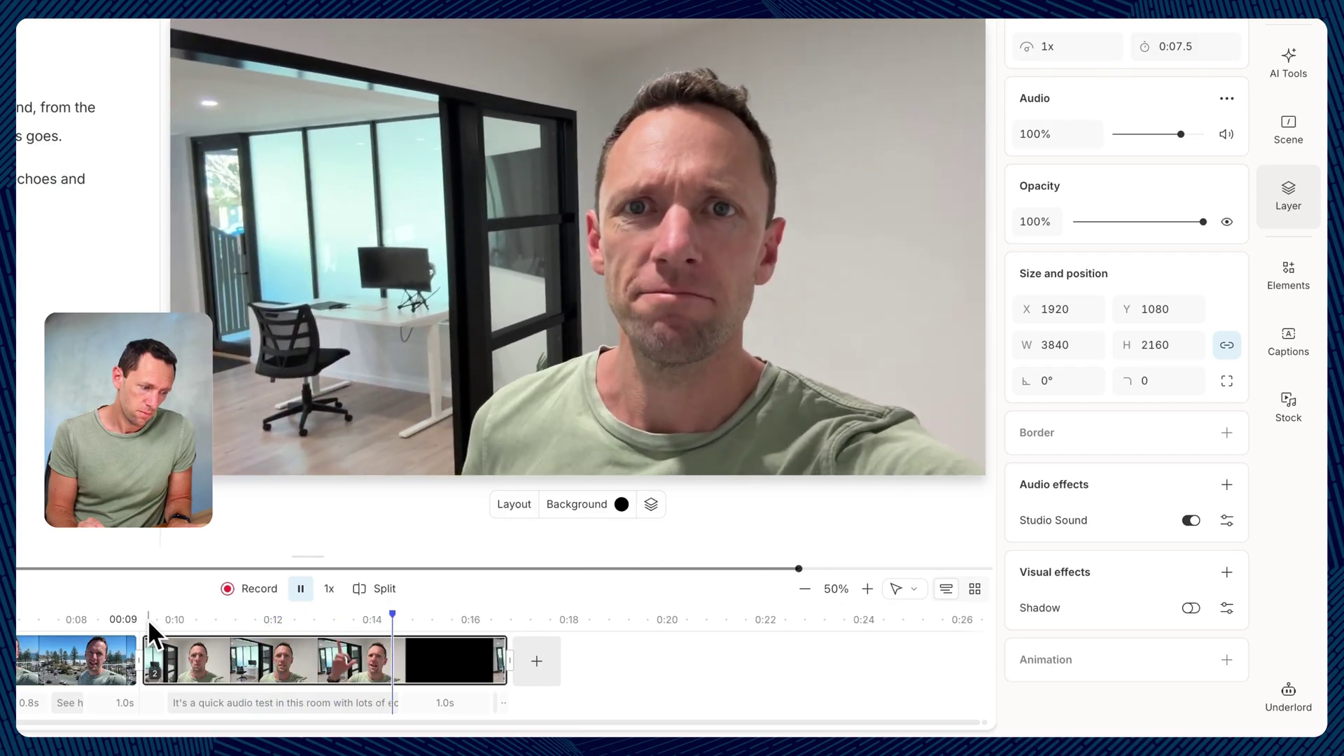
{"action": "key", "text": "space"}
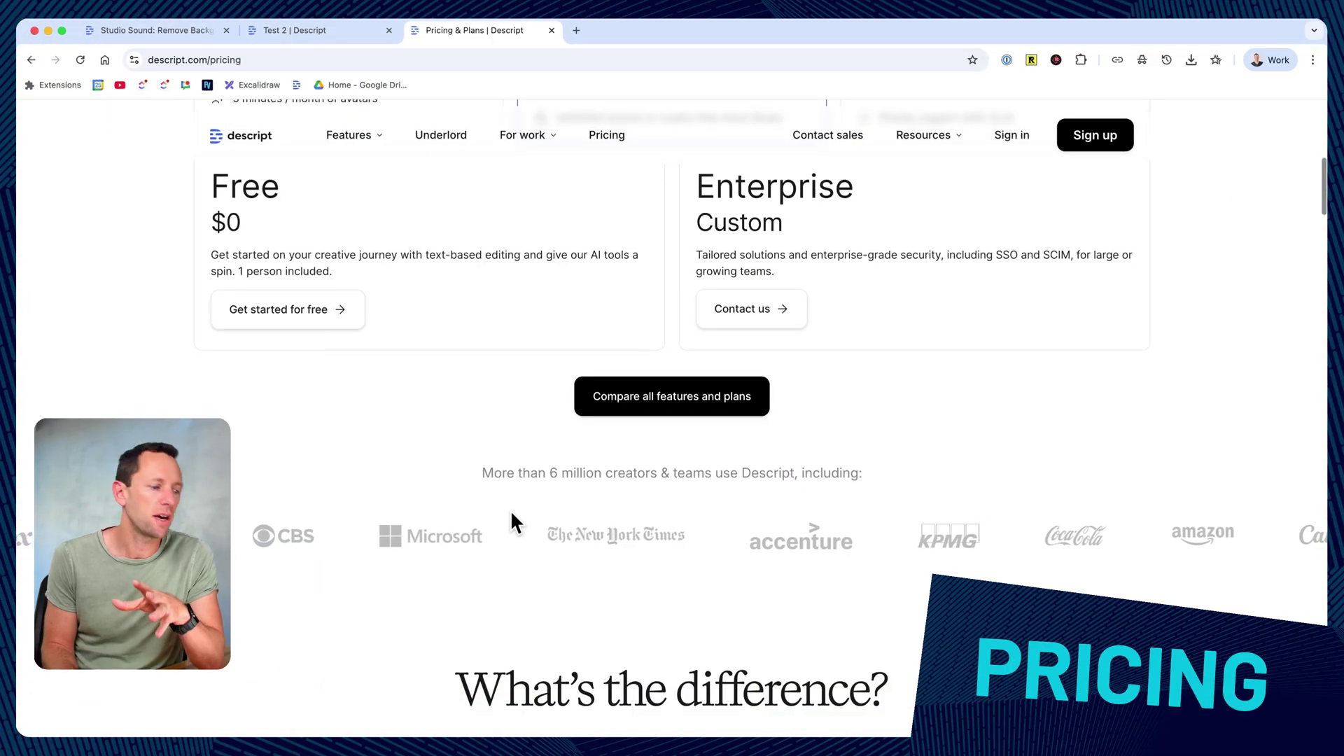
Step: Compare Descript's plan features and highlight the Free plan's Basic AI Suite allowance in the AI Actions section
{"action": "scroll", "coordinate": [511, 514], "scroll_direction": "down", "scroll_amount": 7}
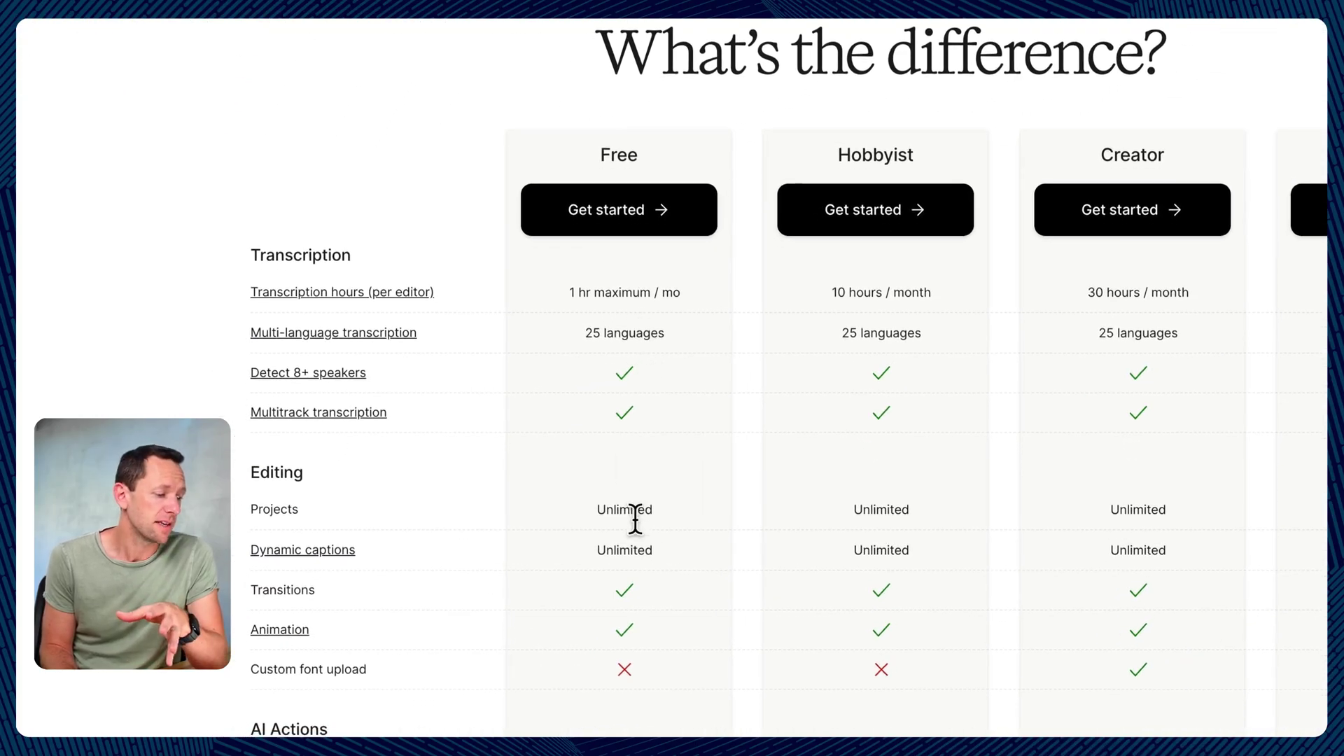
{"action": "scroll", "coordinate": [636, 526], "scroll_direction": "down", "scroll_amount": 4}
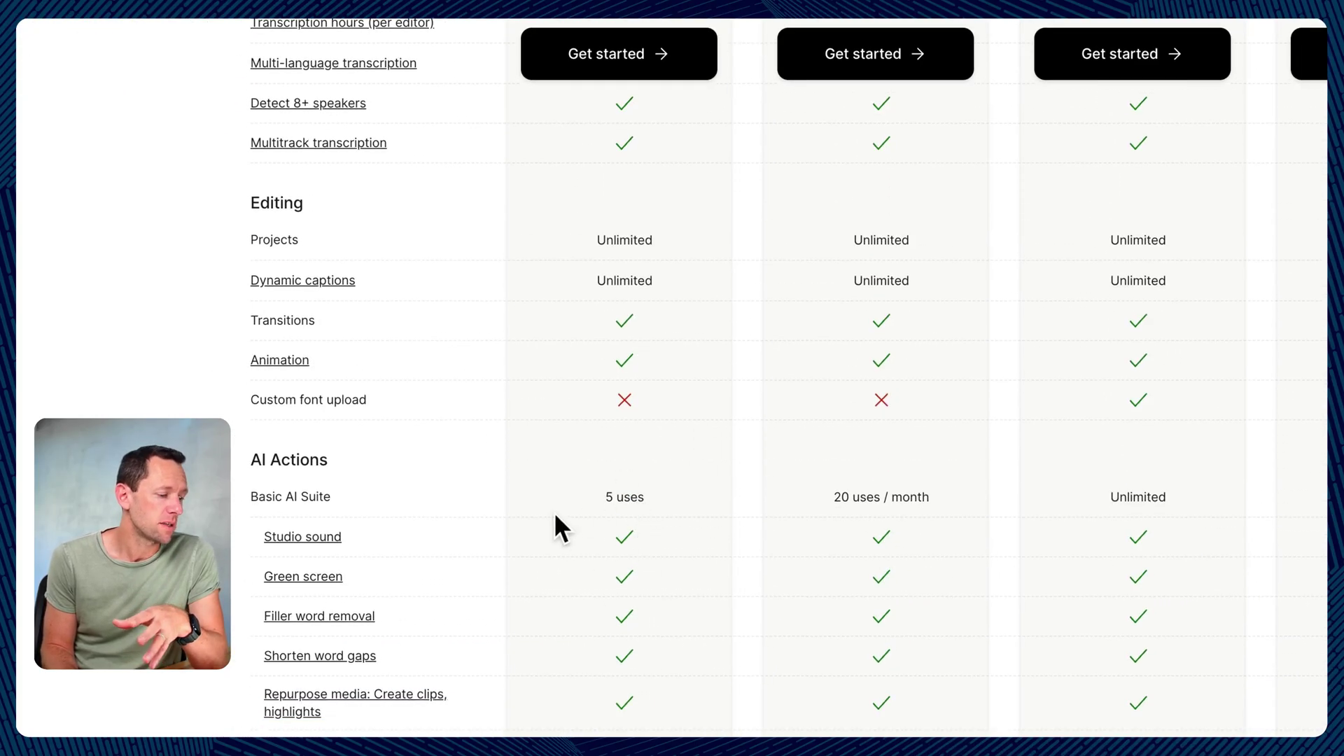
{"action": "scroll", "coordinate": [641, 486], "scroll_direction": "up", "scroll_amount": 5}
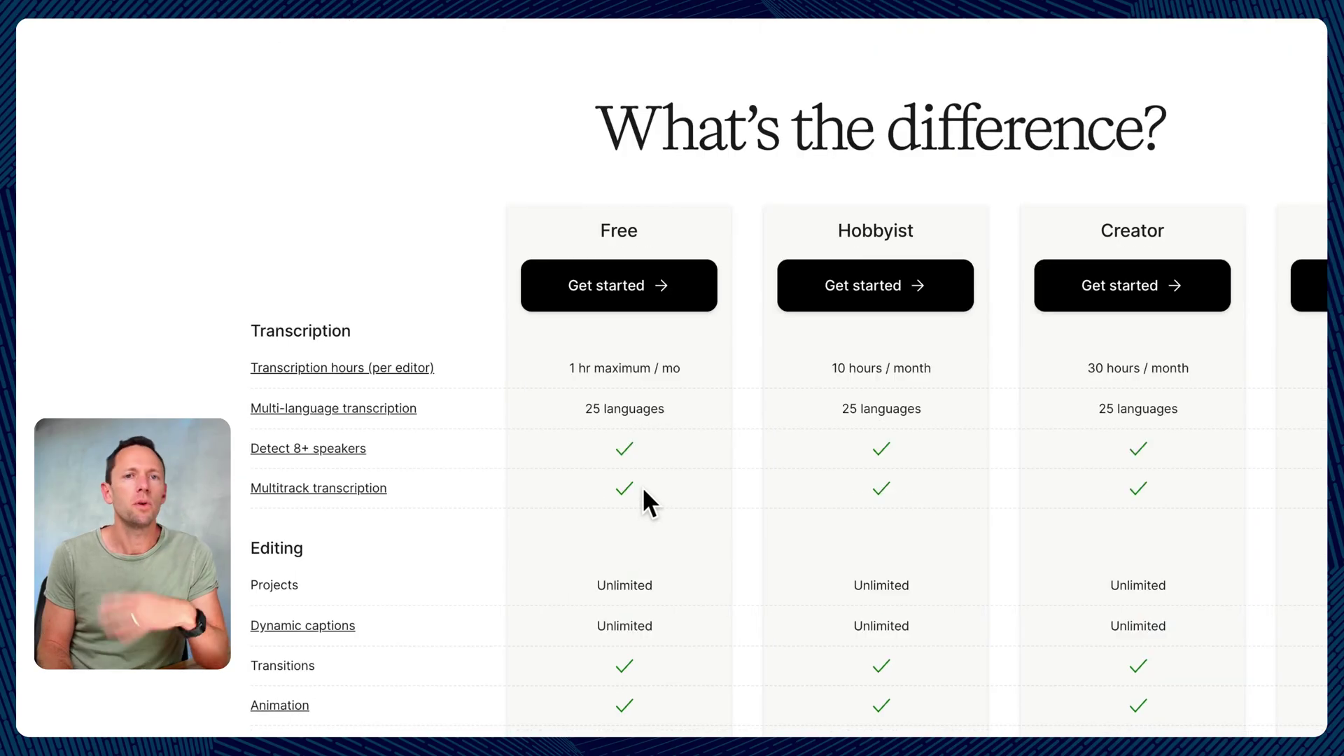
{"action": "scroll", "coordinate": [637, 488], "scroll_direction": "down", "scroll_amount": 4}
{"action": "scroll", "coordinate": [639, 494], "scroll_direction": "down", "scroll_amount": 2}
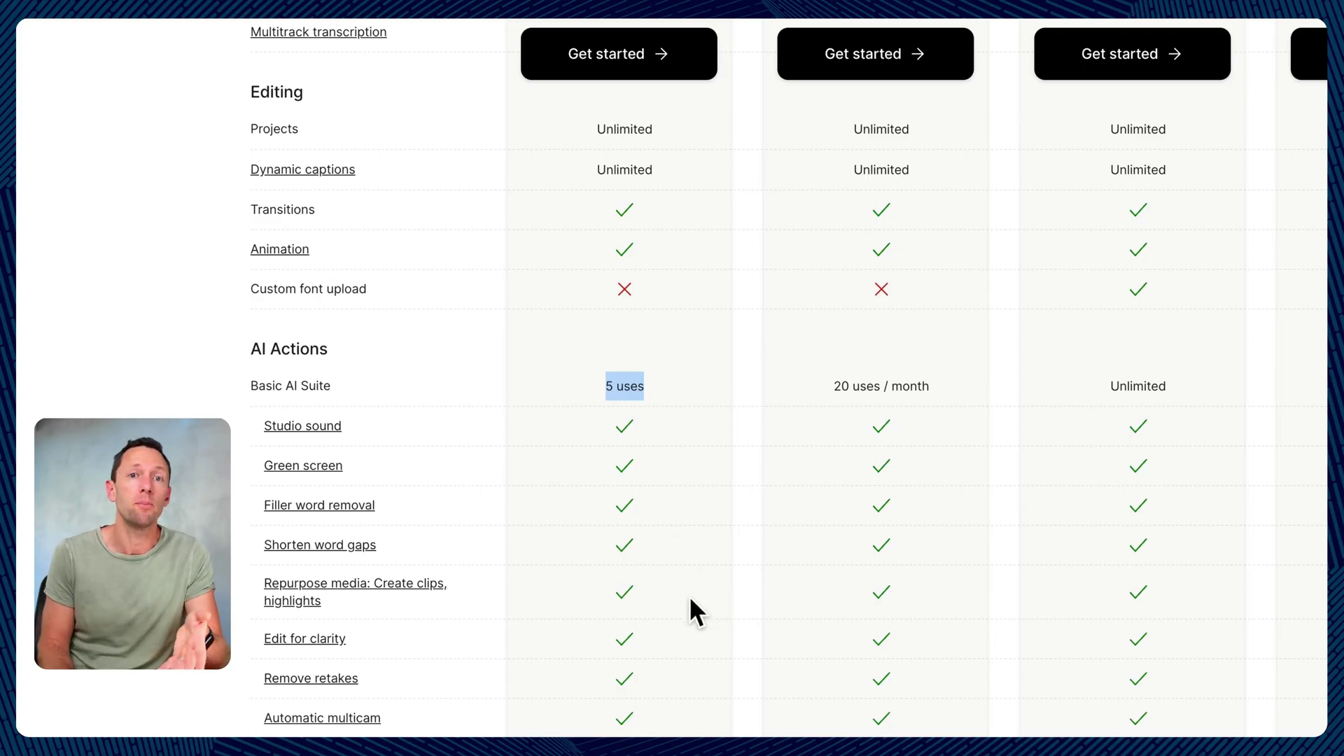
Step: Switch the Descript plan prices from annual to monthly billing and review the Hobbyist and Creator plans
{"action": "scroll", "coordinate": [704, 532], "scroll_direction": "up", "scroll_amount": 15}
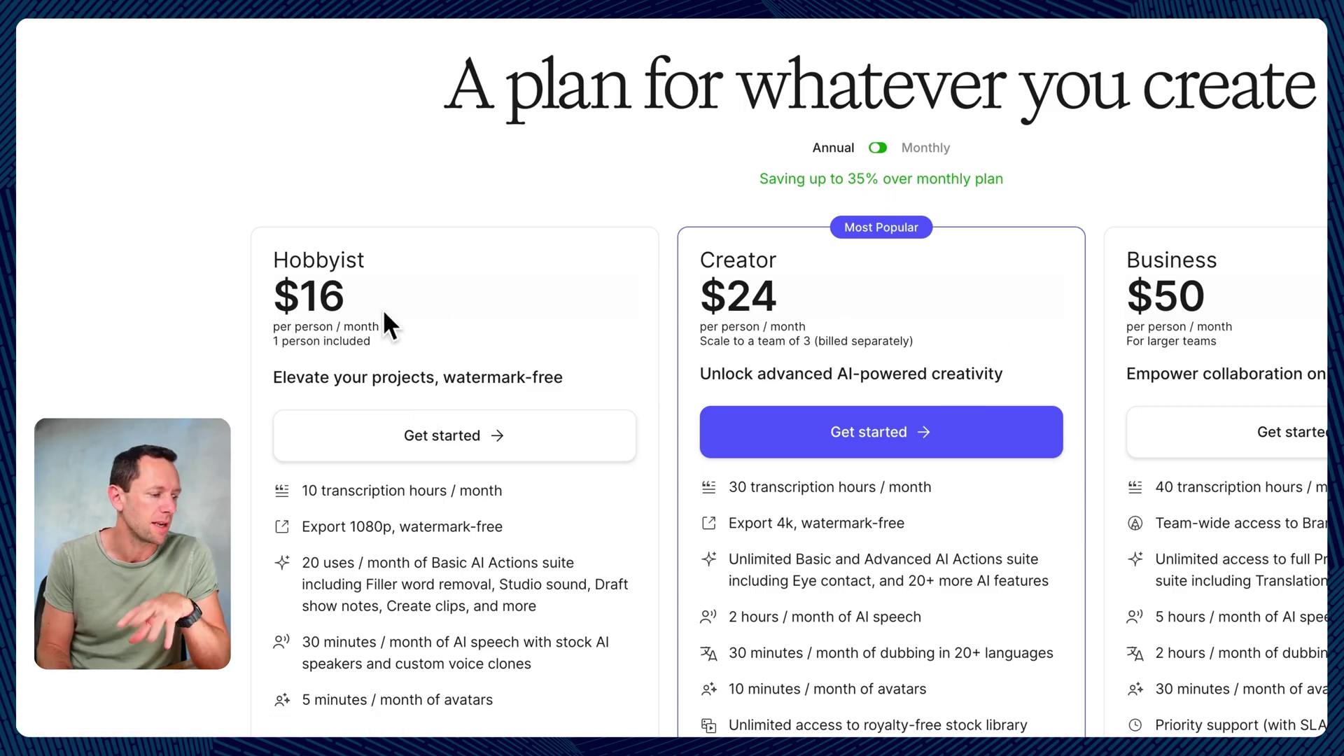
{"action": "left_click", "coordinate": [876, 147]}
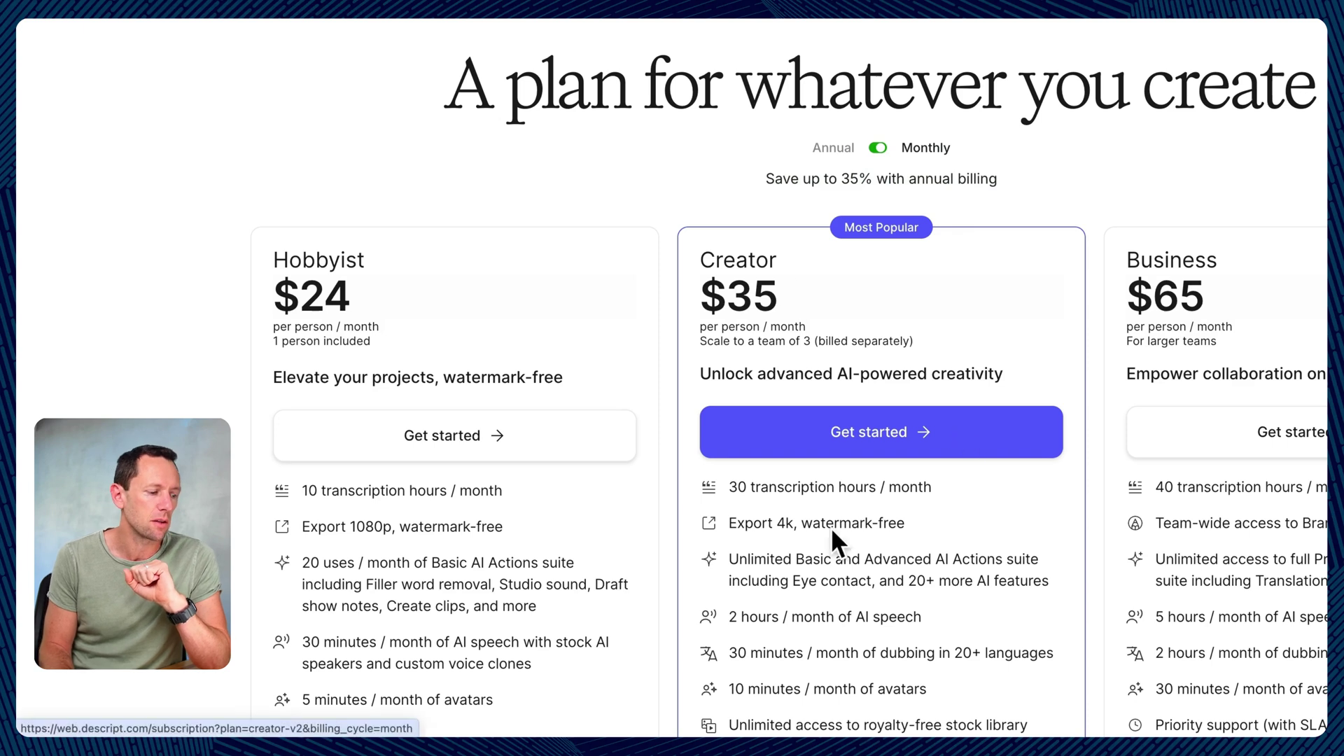
{"action": "scroll", "coordinate": [773, 629], "scroll_direction": "down", "scroll_amount": 1}
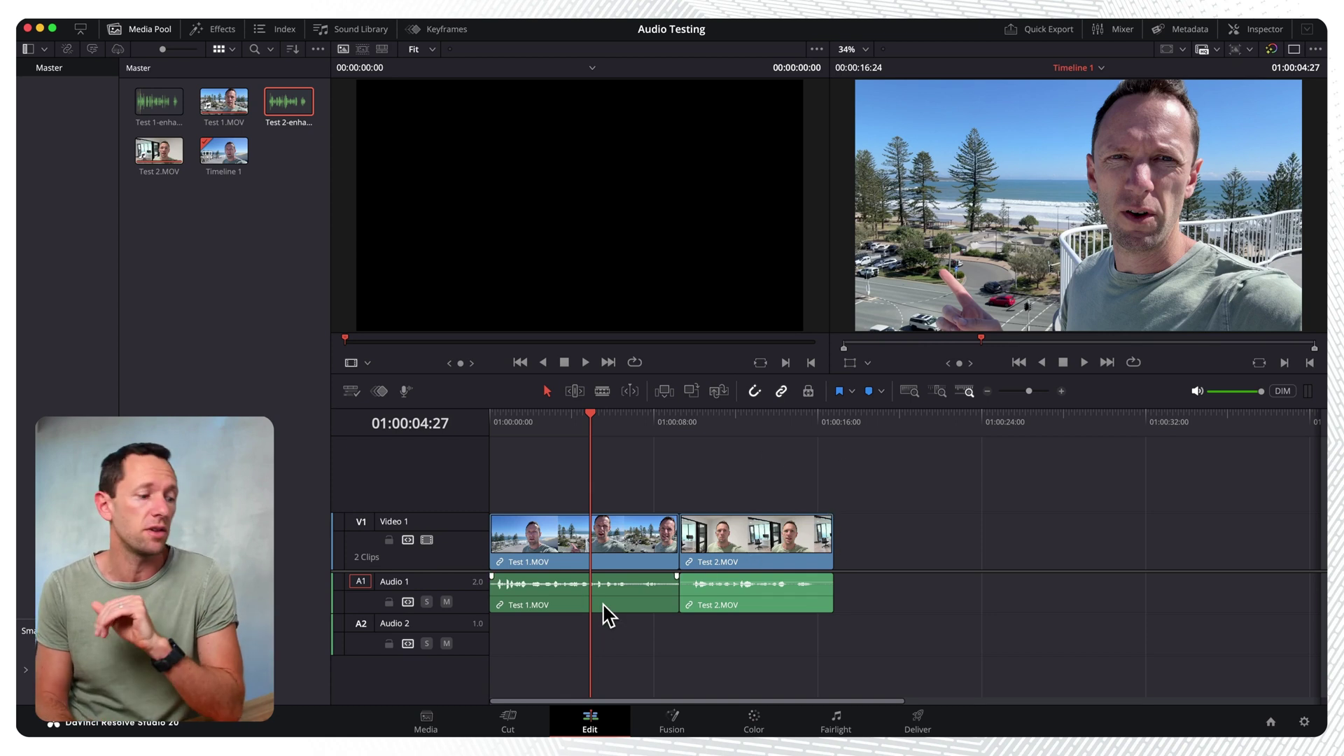
Step: Show the audio properties of Test 1.MOV in DaVinci Resolve and play its original sound from the timeline start
{"action": "left_click", "coordinate": [616, 526]}
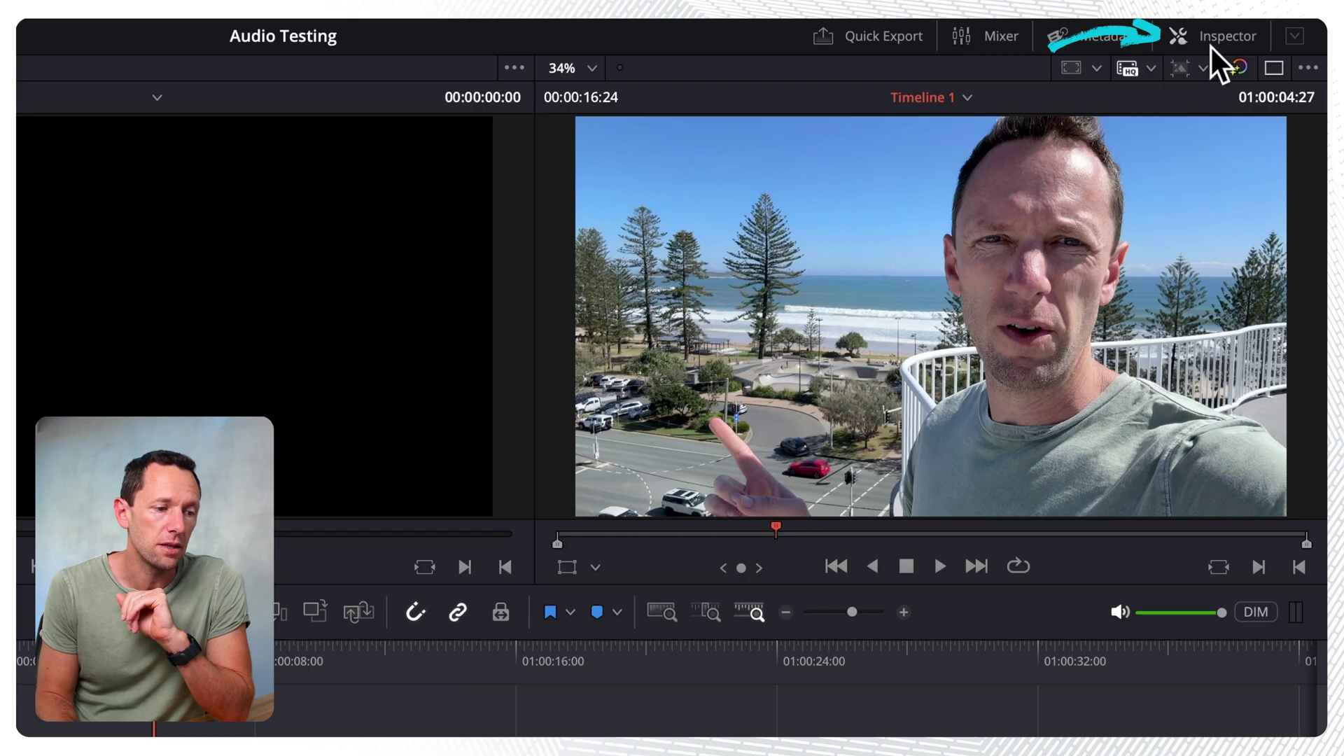
{"action": "left_click", "coordinate": [1256, 31]}
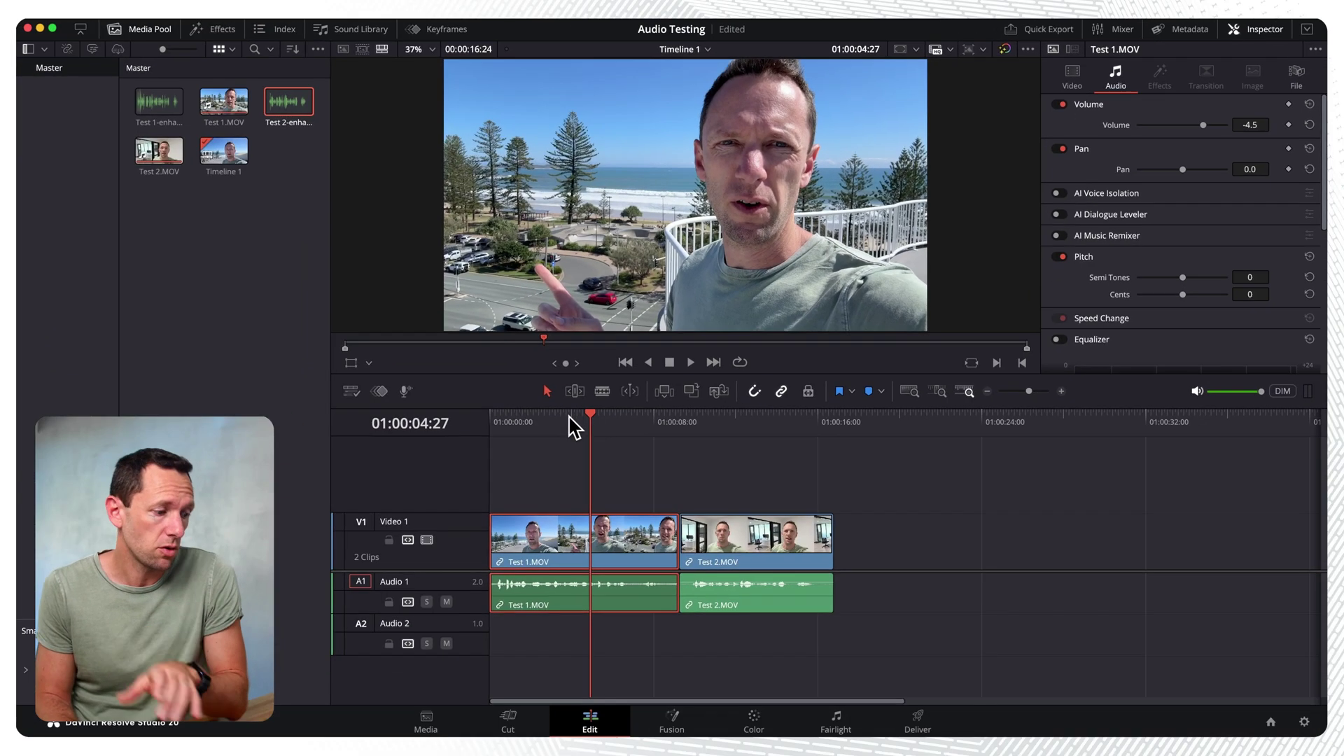
{"action": "left_click_drag", "start_coordinate": [569, 418], "coordinate": [475, 436]}
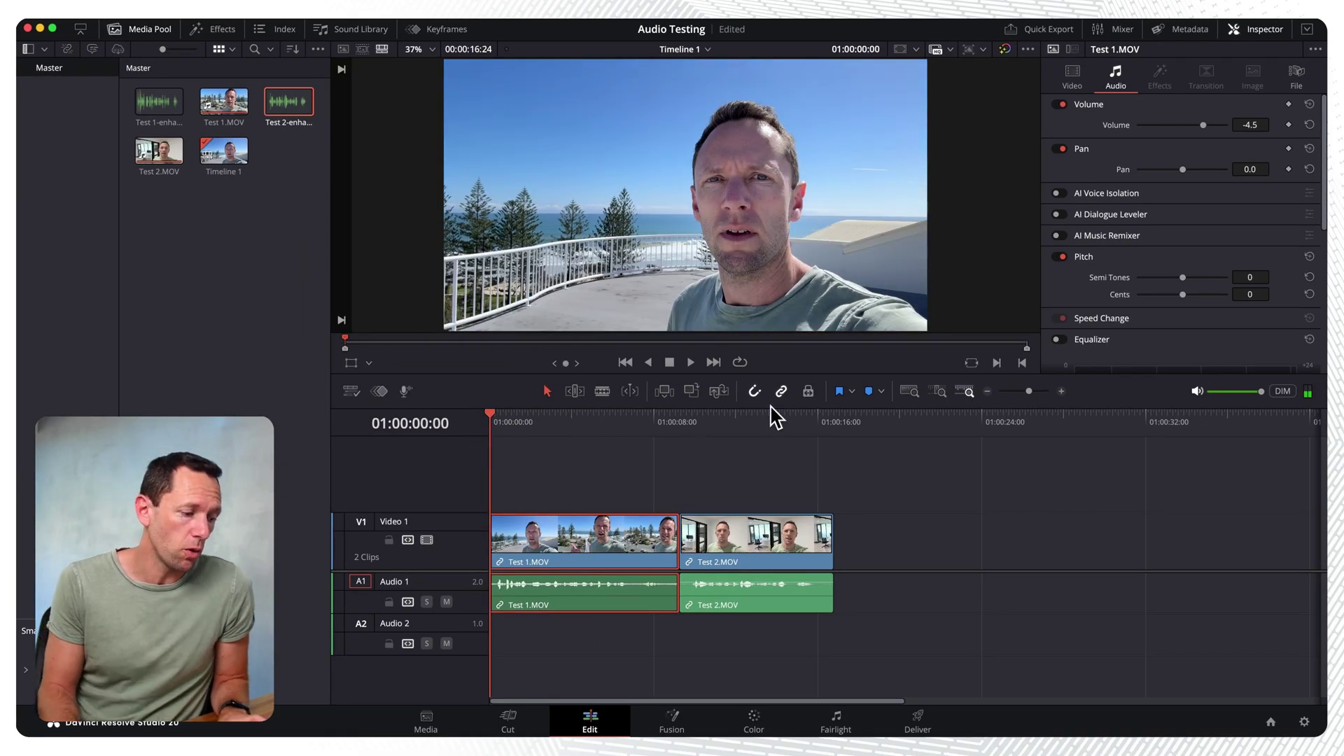
{"action": "key", "text": "space"}
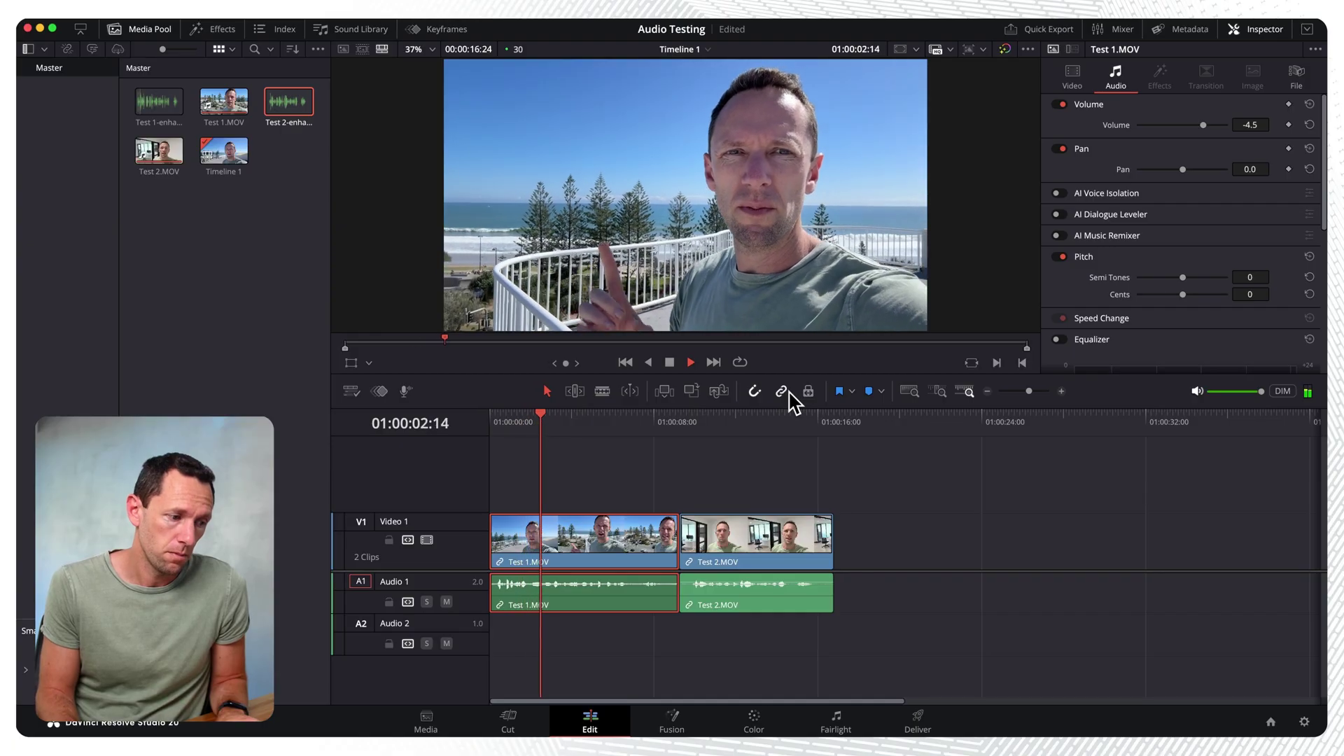
{"action": "key", "text": "space"}
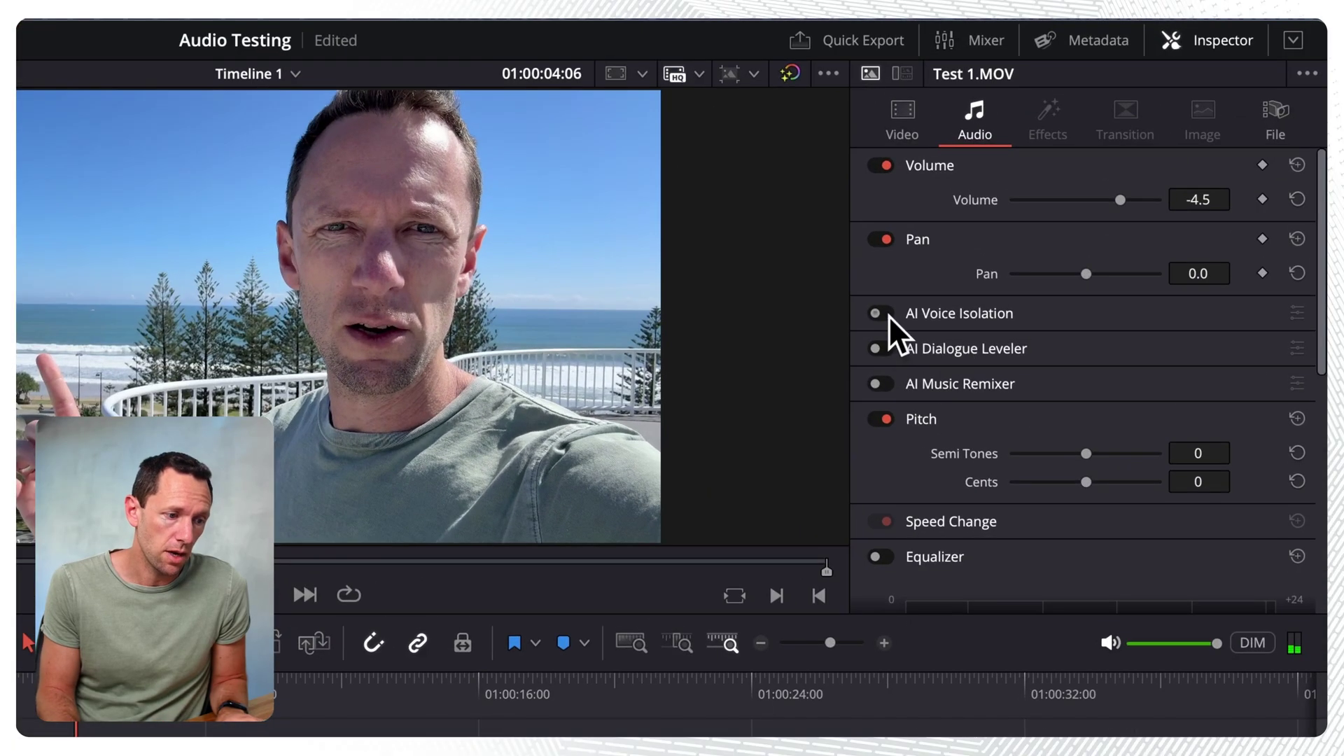
Step: Enable AI Voice Isolation on Test 1.MOV and play the clip from the beginning
{"action": "left_click", "coordinate": [881, 314]}
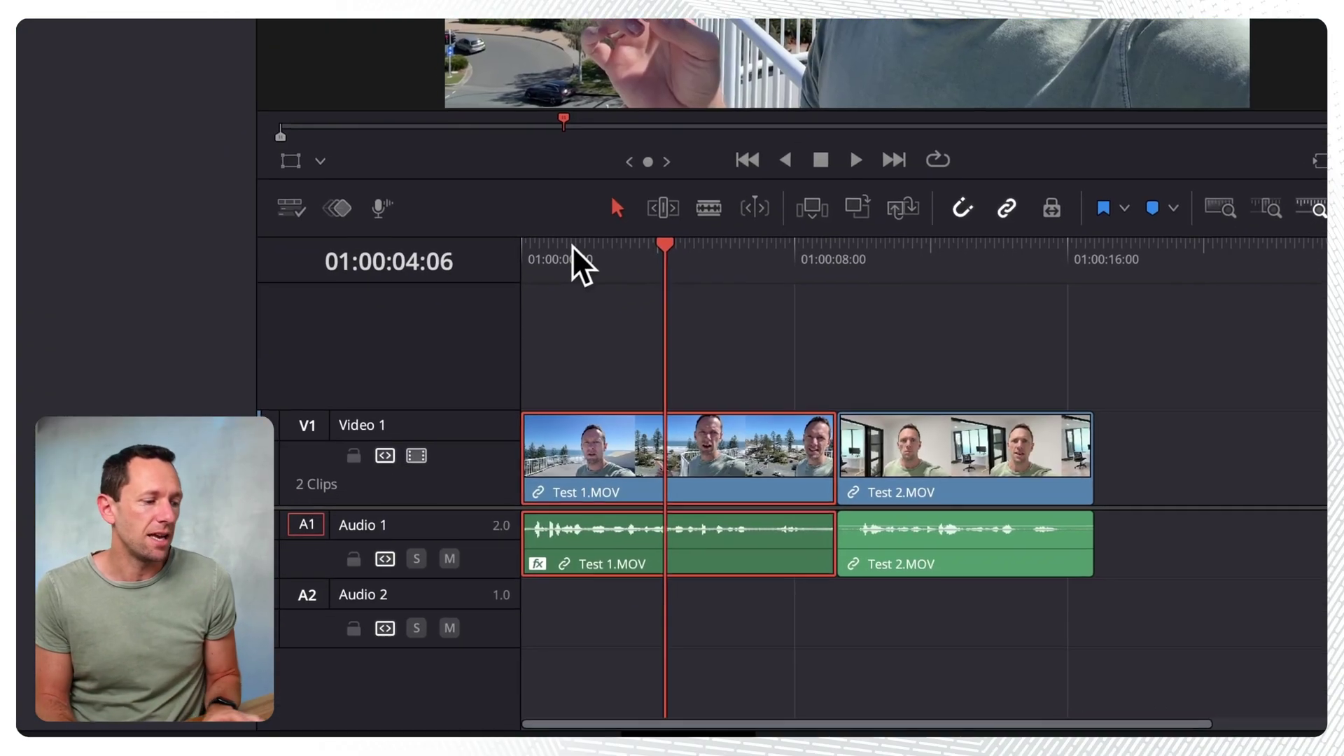
{"action": "left_click_drag", "start_coordinate": [573, 247], "coordinate": [534, 263]}
{"action": "key", "text": "space"}
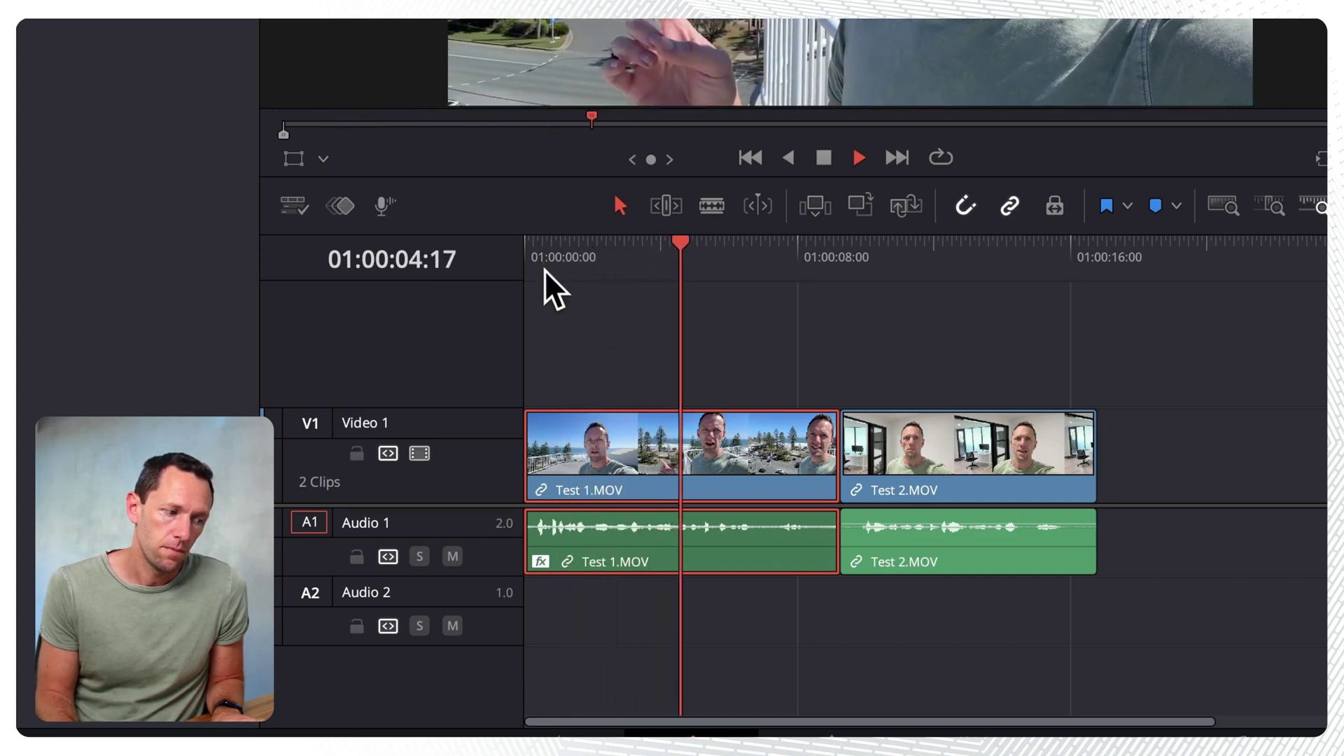
{"action": "key", "text": "space"}
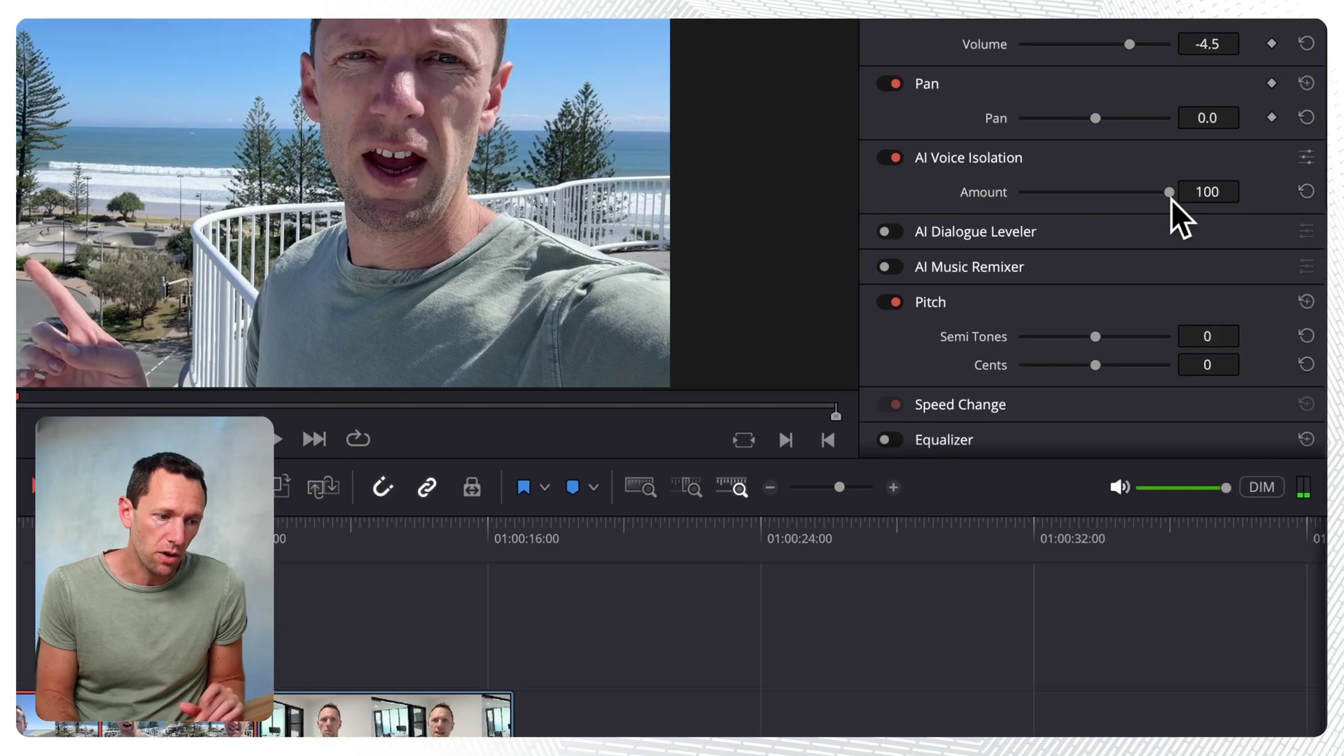
Step: Set the AI Voice Isolation amount of Test 1.MOV to 68 and replay the clip from the start
{"action": "left_click_drag", "start_coordinate": [1160, 203], "coordinate": [1112, 212]}
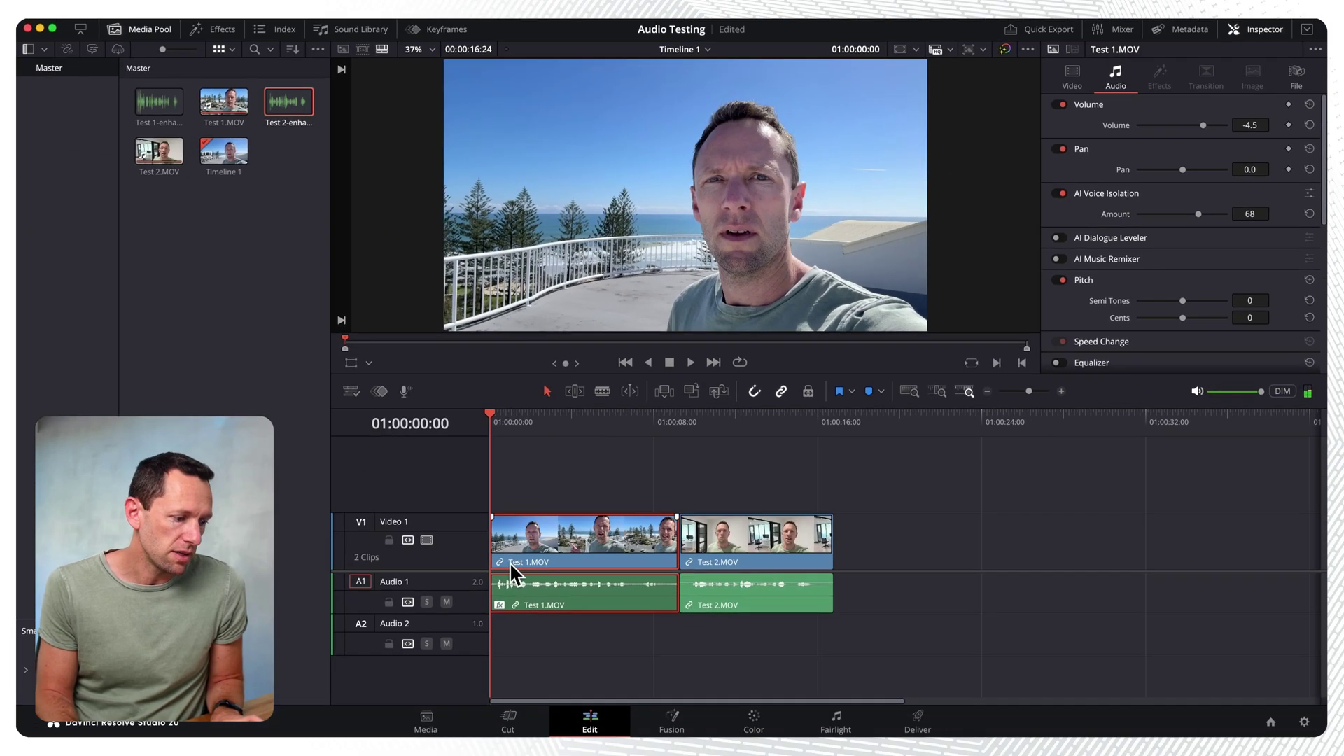
{"action": "key", "text": "space"}
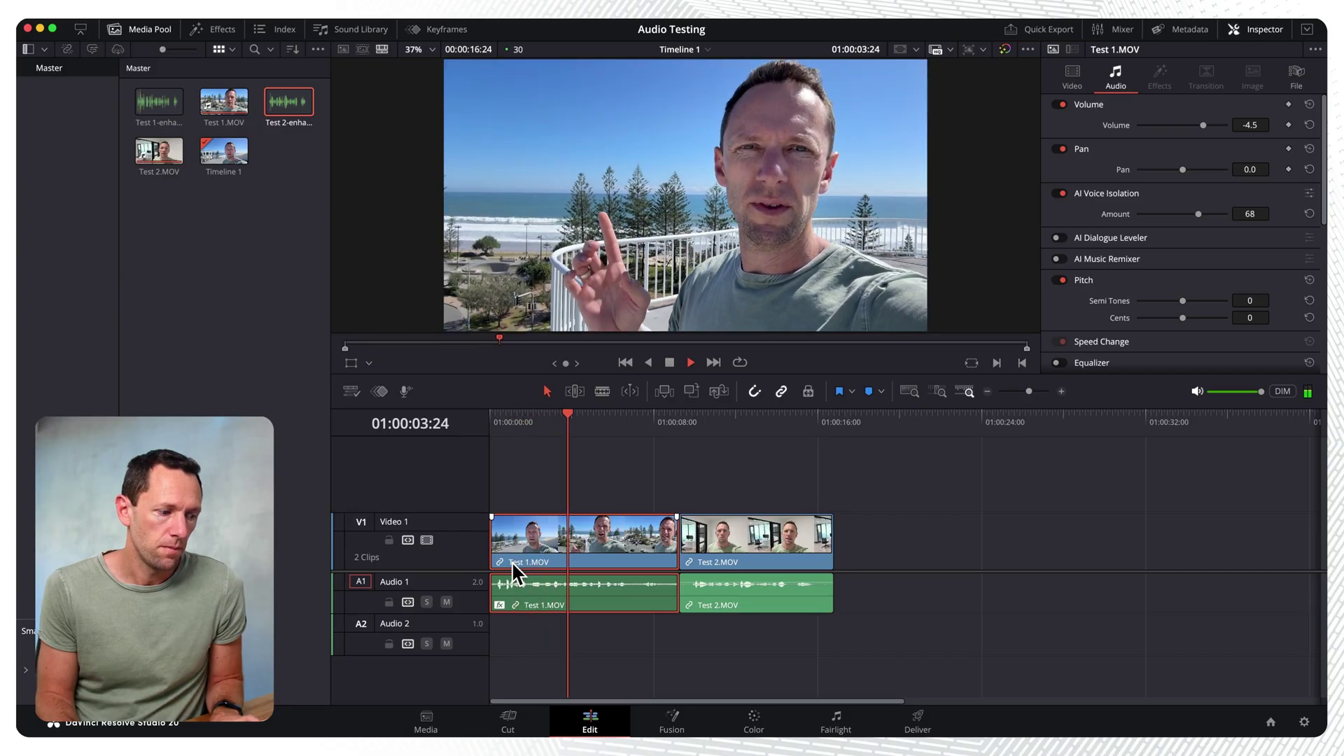
{"action": "key", "text": "space"}
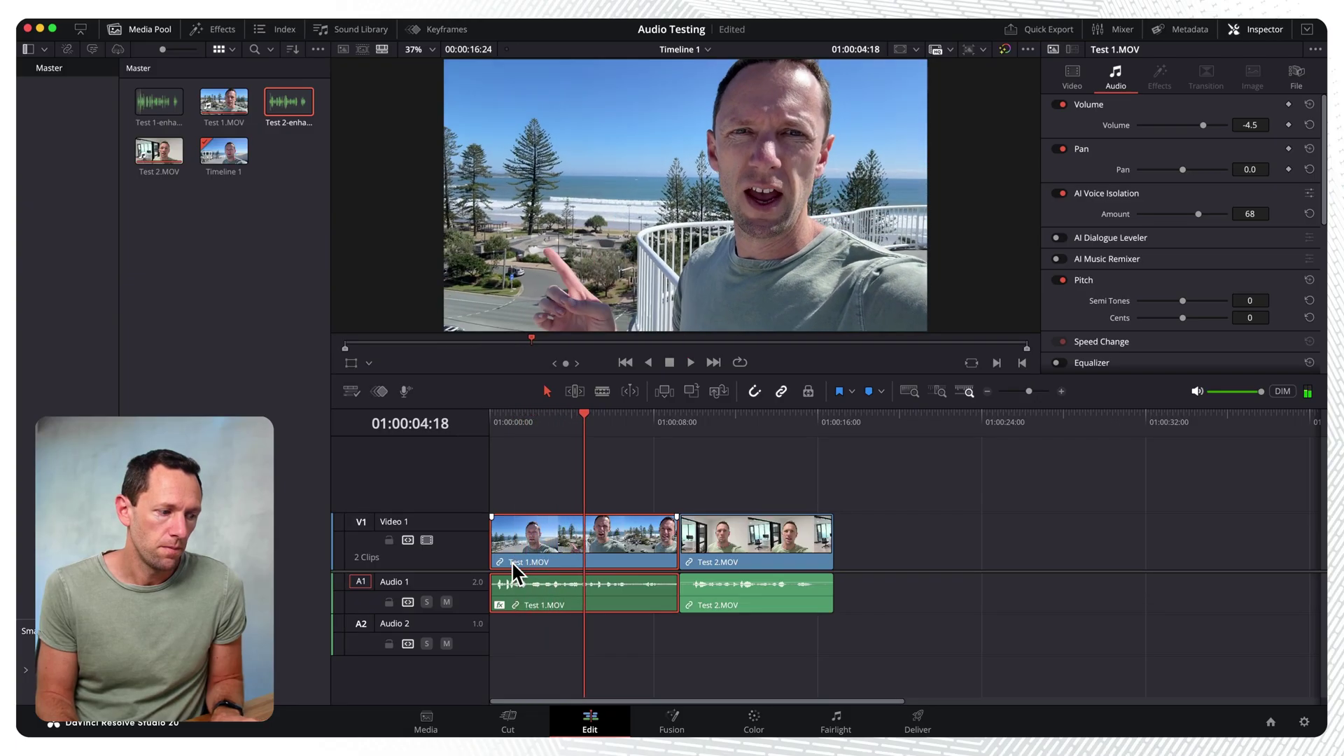
Step: Select Test 2.MOV in the timeline and play its original sound from the start of the clip
{"action": "left_click", "coordinate": [735, 523]}
{"action": "left_click", "coordinate": [681, 420]}
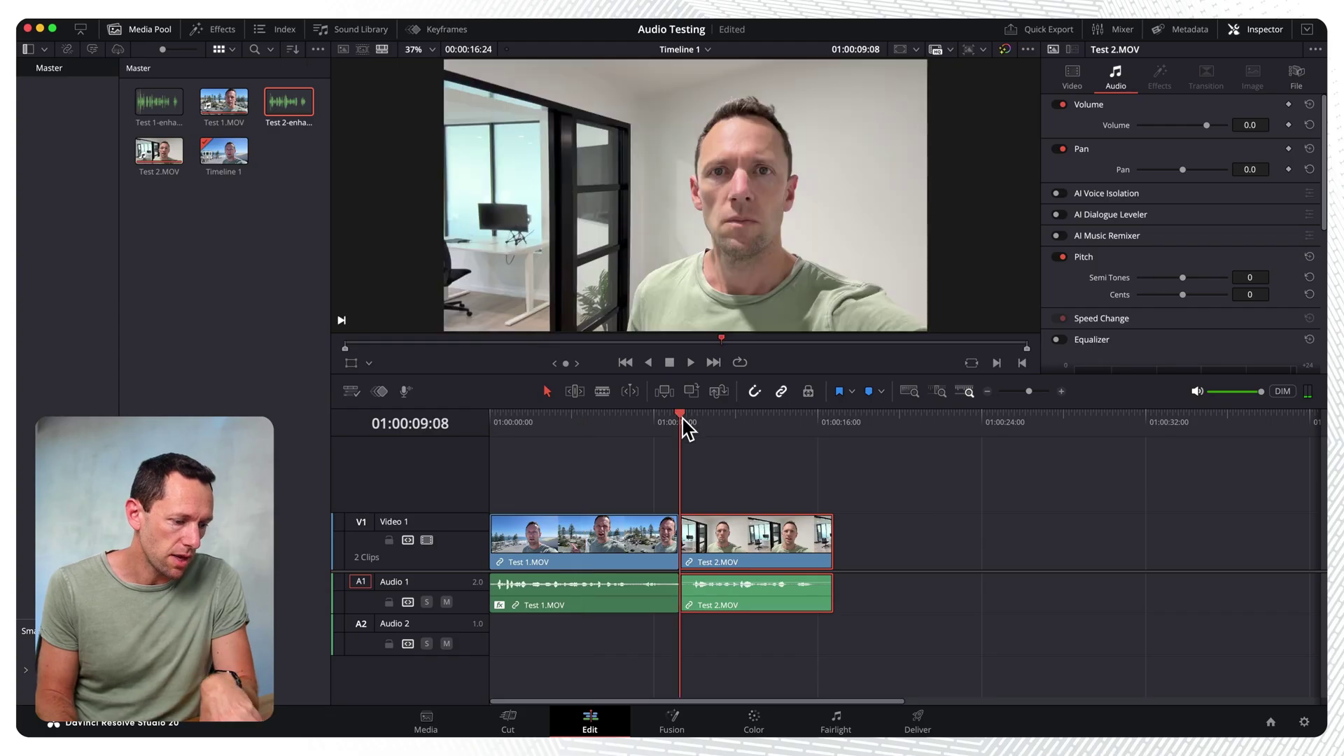
{"action": "key", "text": "space"}
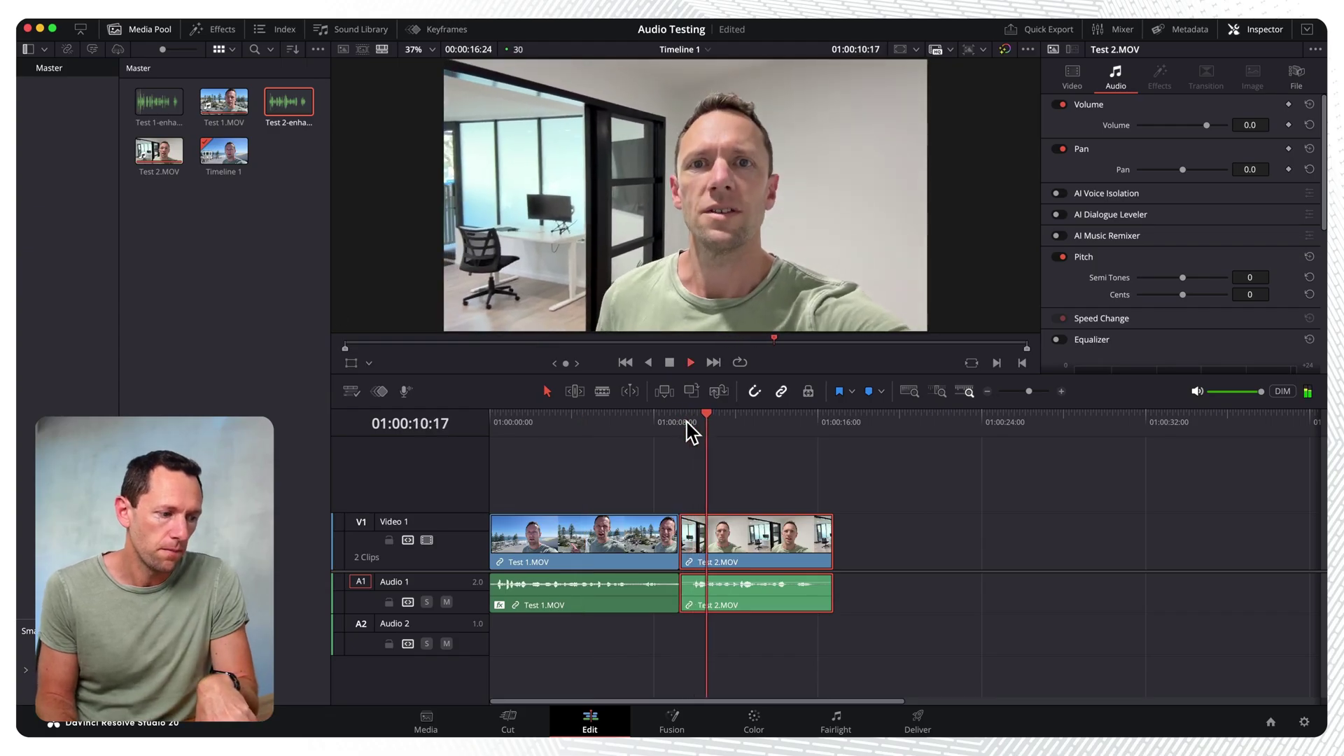
{"action": "key", "text": "space"}
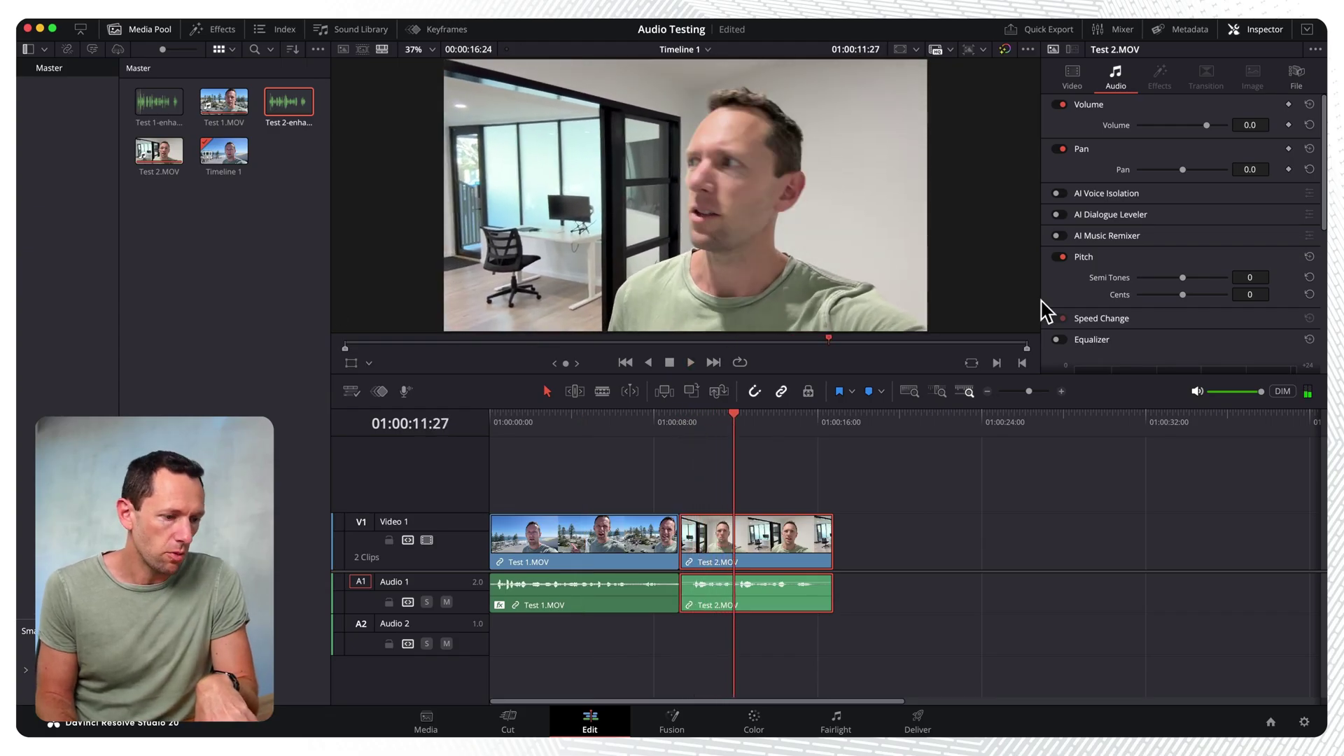
Step: Enable AI Voice Isolation on Test 2.MOV at the default amount and replay the clip from near its start
{"action": "left_click", "coordinate": [1058, 193]}
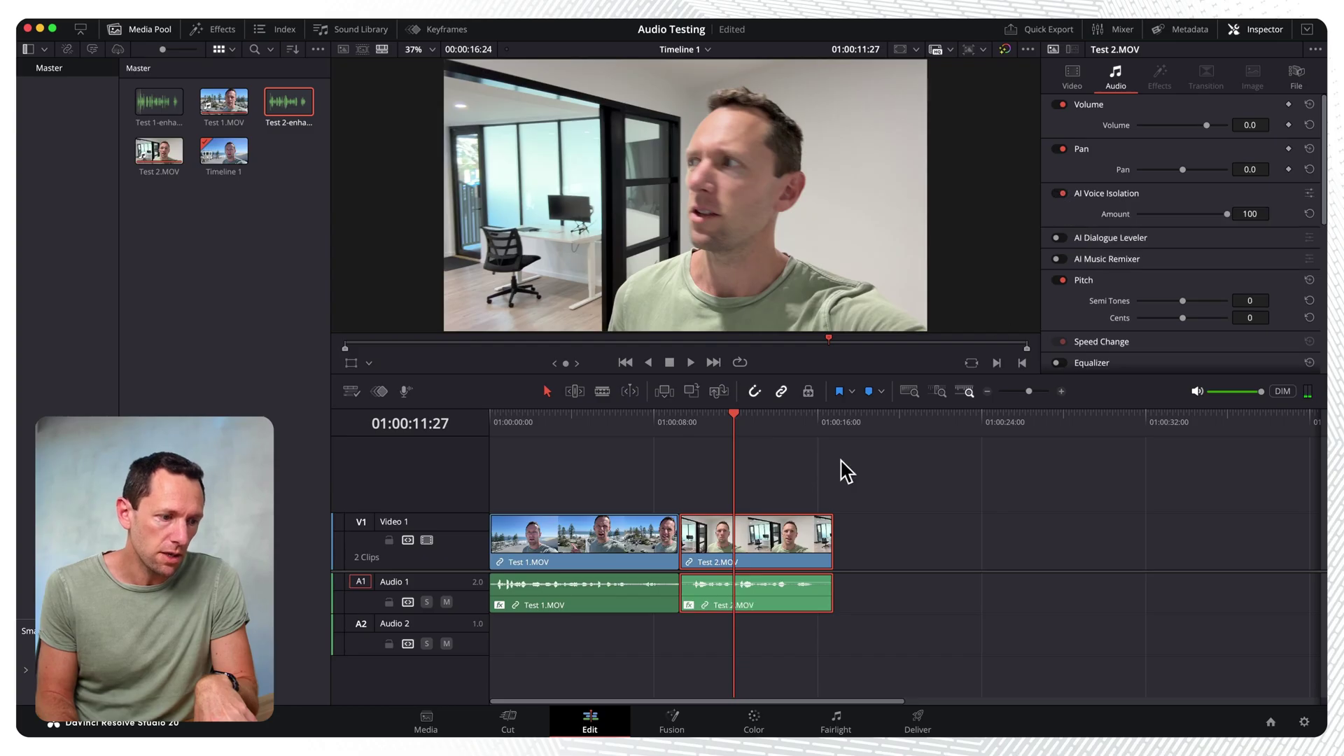
{"action": "left_click", "coordinate": [690, 422]}
{"action": "key", "text": "space"}
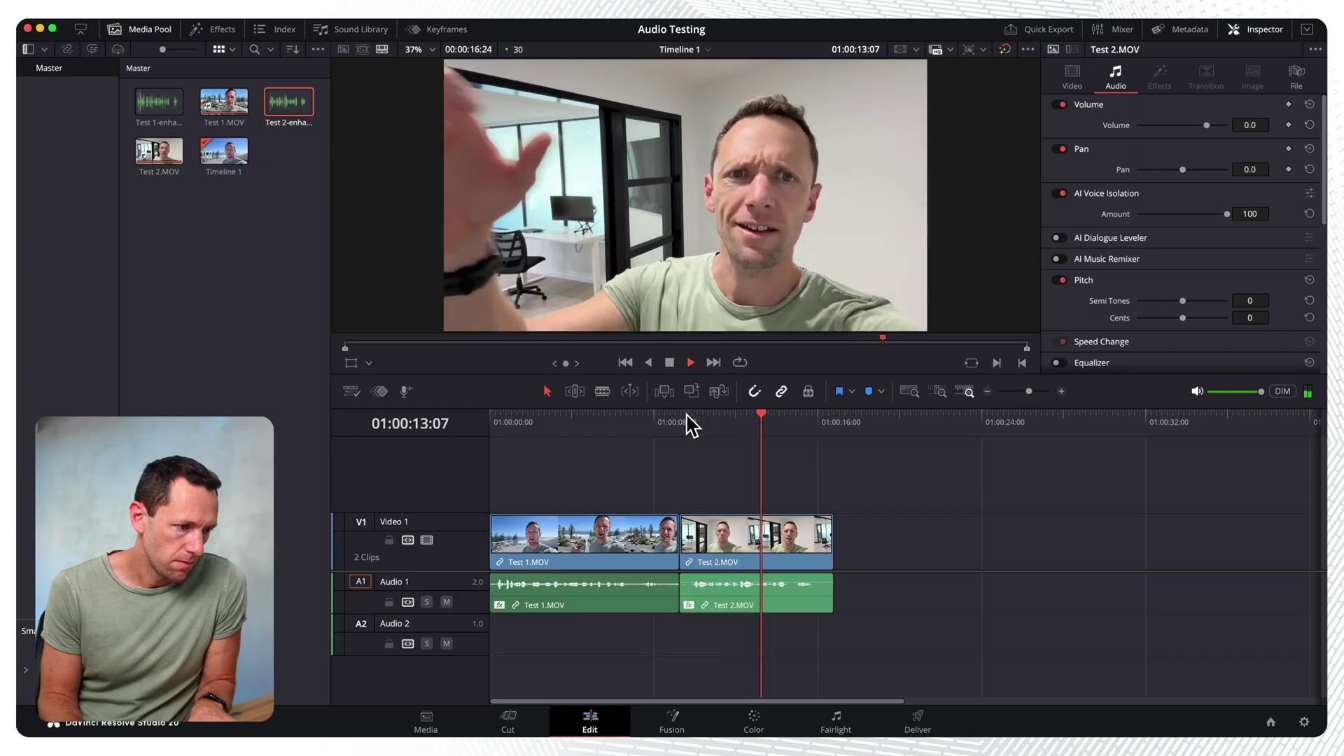
{"action": "key", "text": "space"}
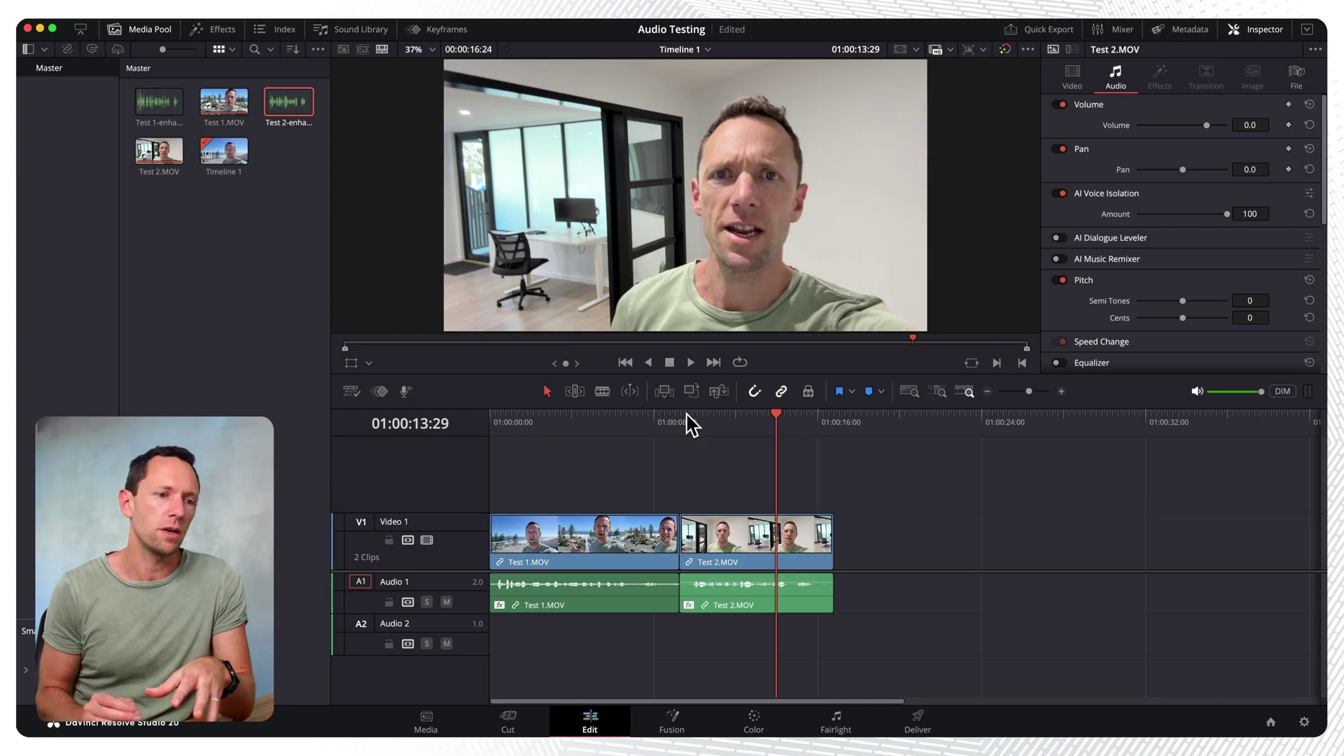
Step: Show the audio properties of Test 1.MOV again and move the playhead between the two clips
{"action": "left_click", "coordinate": [558, 544]}
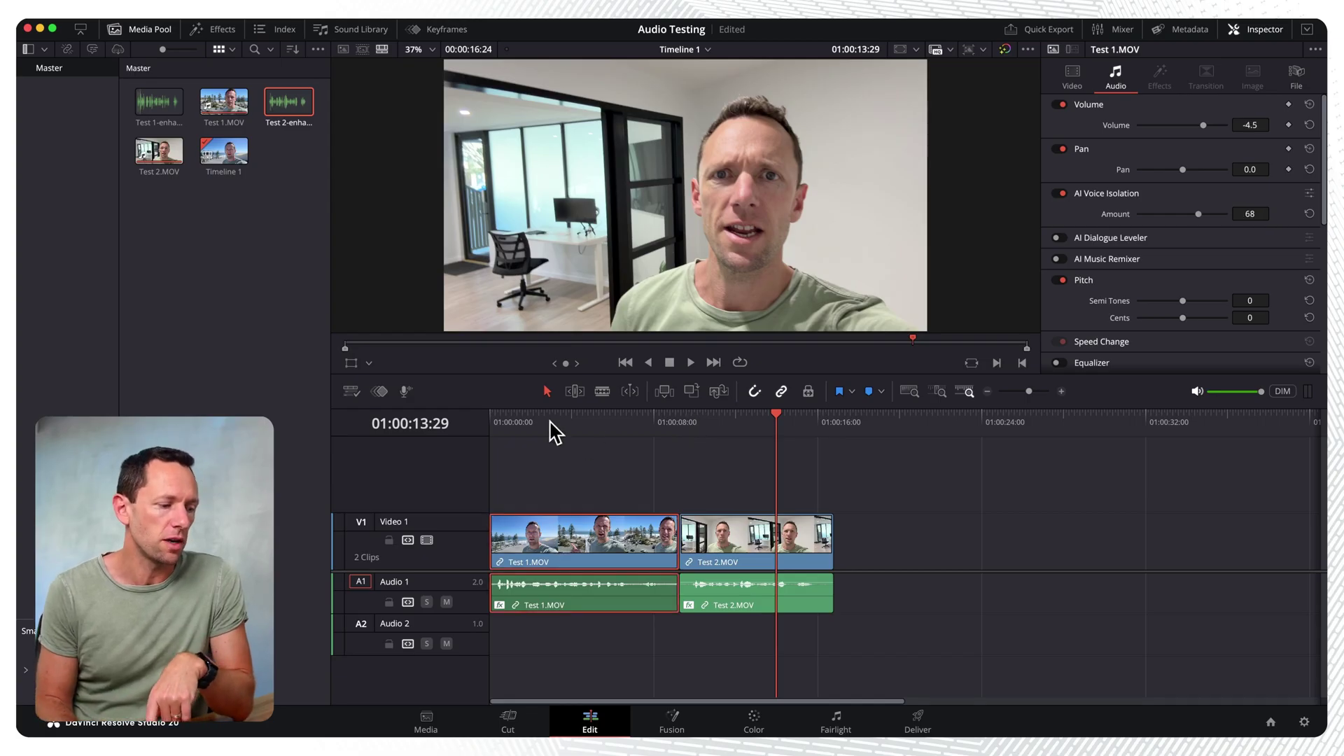
{"action": "left_click", "coordinate": [567, 423]}
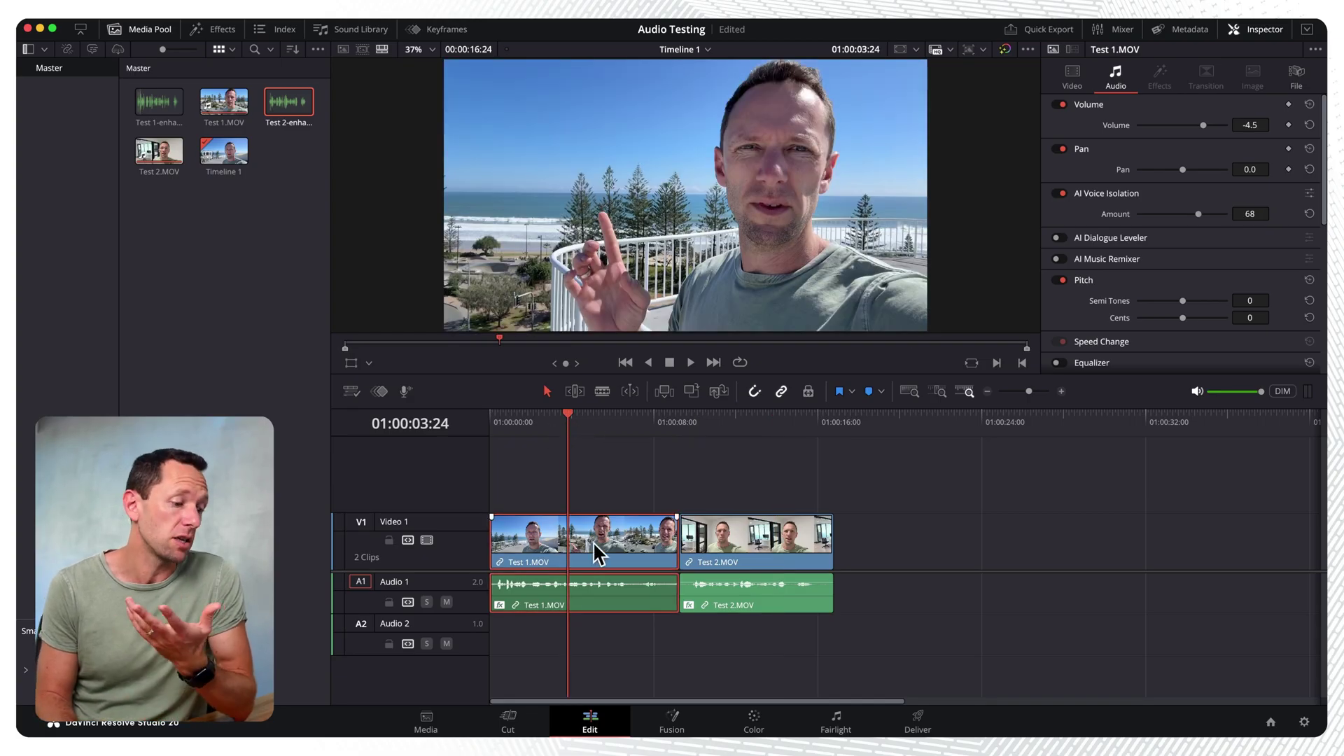
{"action": "left_click", "coordinate": [727, 420]}
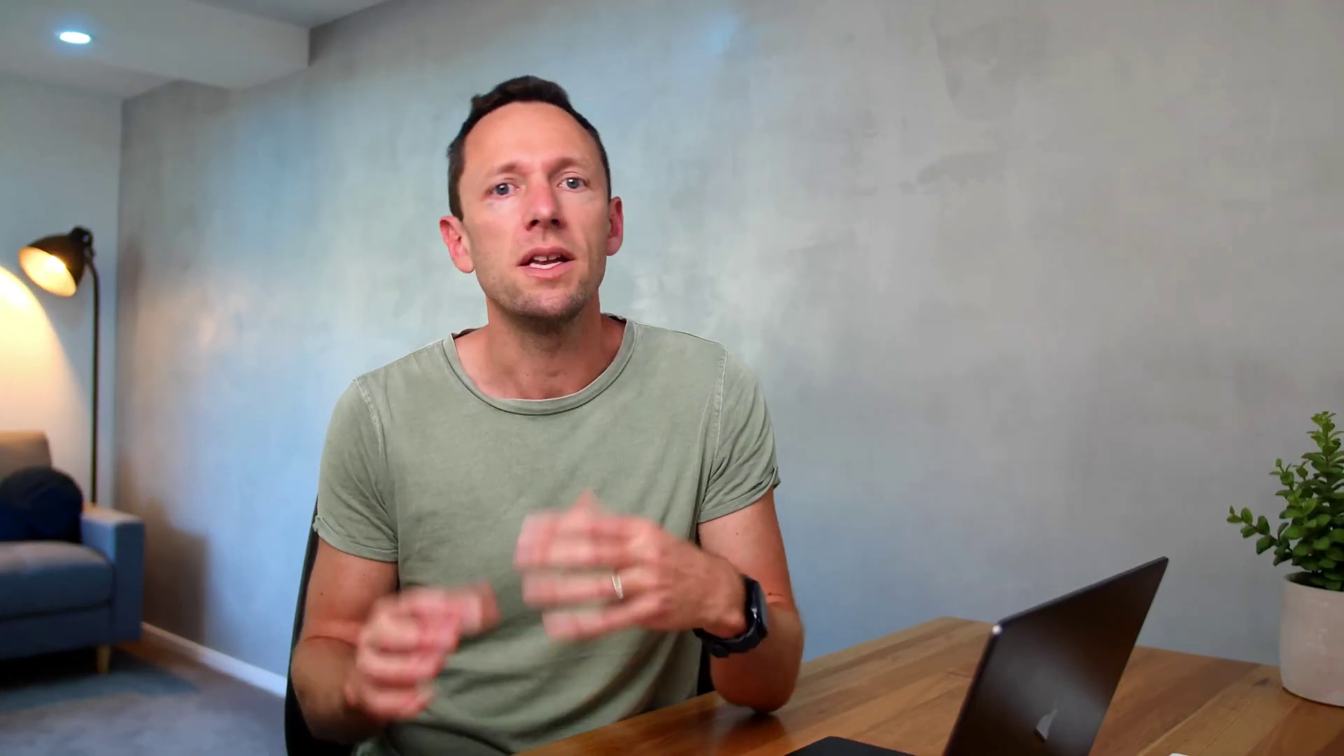